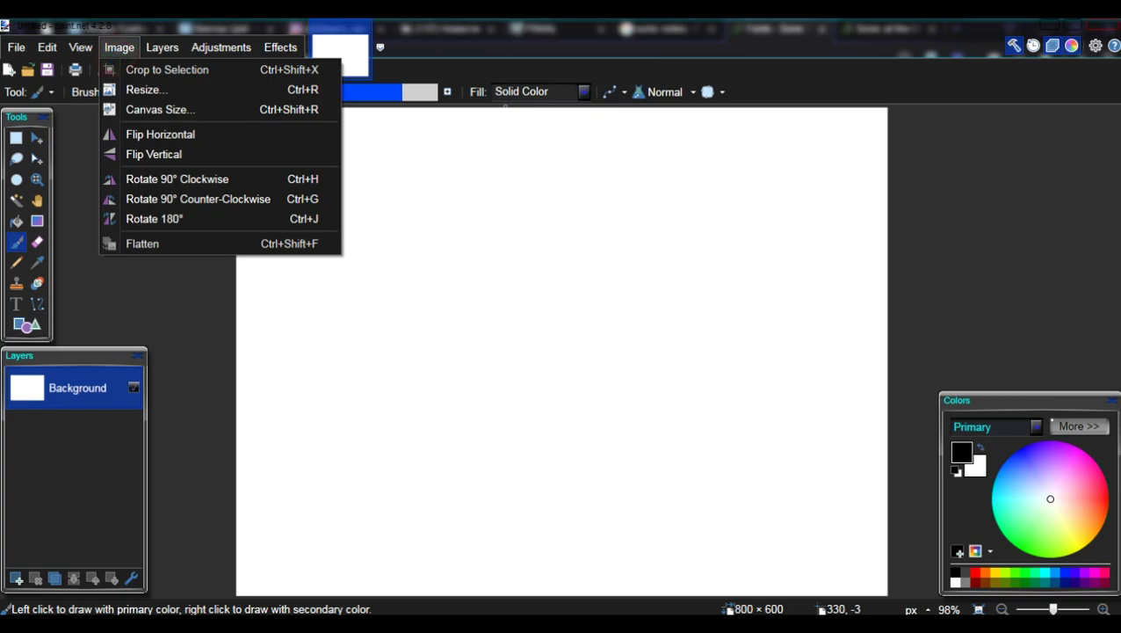
- Widen the canvas to 1200 pixels, giving a 1200 × 600 image
{"action": "left_click", "coordinate": [160, 109]}
{"action": "type", "text": "1200"}
{"action": "key", "text": "Return"}
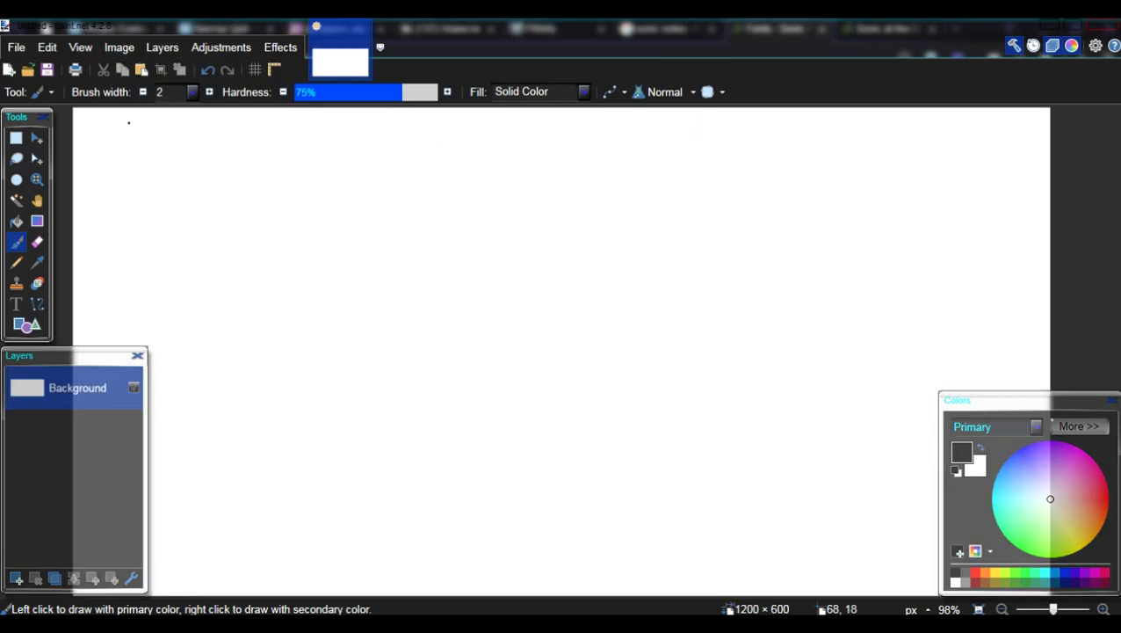
- Select the white background with the Magic Wand and delete it to make the canvas transparent
{"action": "left_click", "coordinate": [16, 201]}
{"action": "left_click", "coordinate": [234, 291]}
{"action": "key", "text": "Delete"}
- Start a centered text on the canvas using the NiseSegaSonic font at size 216
{"action": "left_click", "coordinate": [15, 304]}
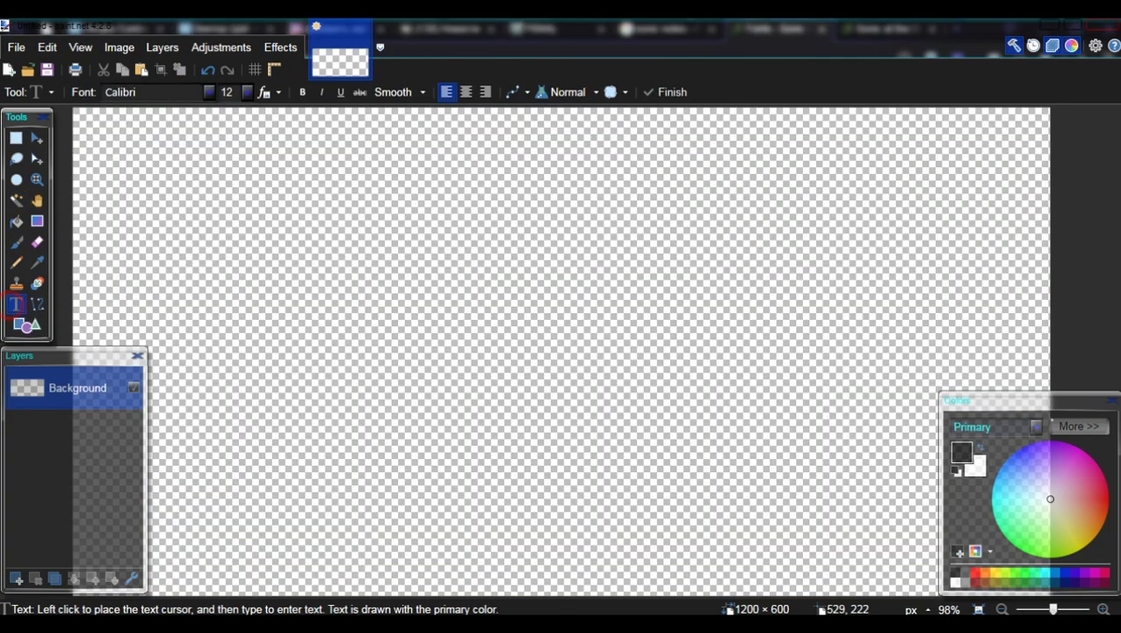
{"action": "left_click", "coordinate": [466, 91]}
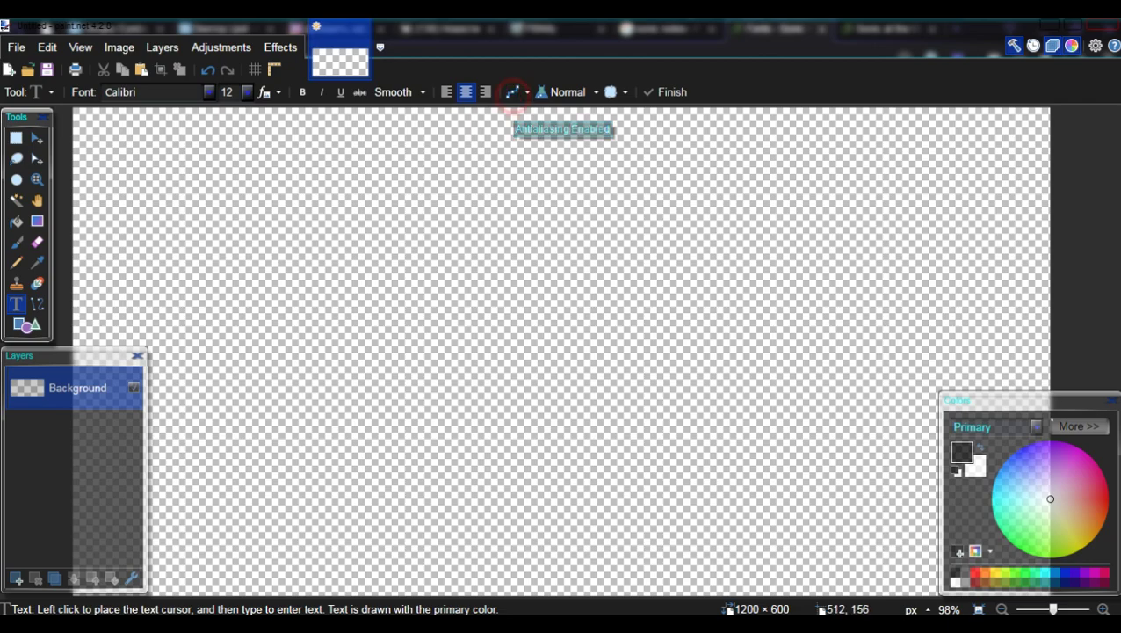
{"action": "left_click", "coordinate": [513, 234]}
{"action": "left_click", "coordinate": [209, 91]}
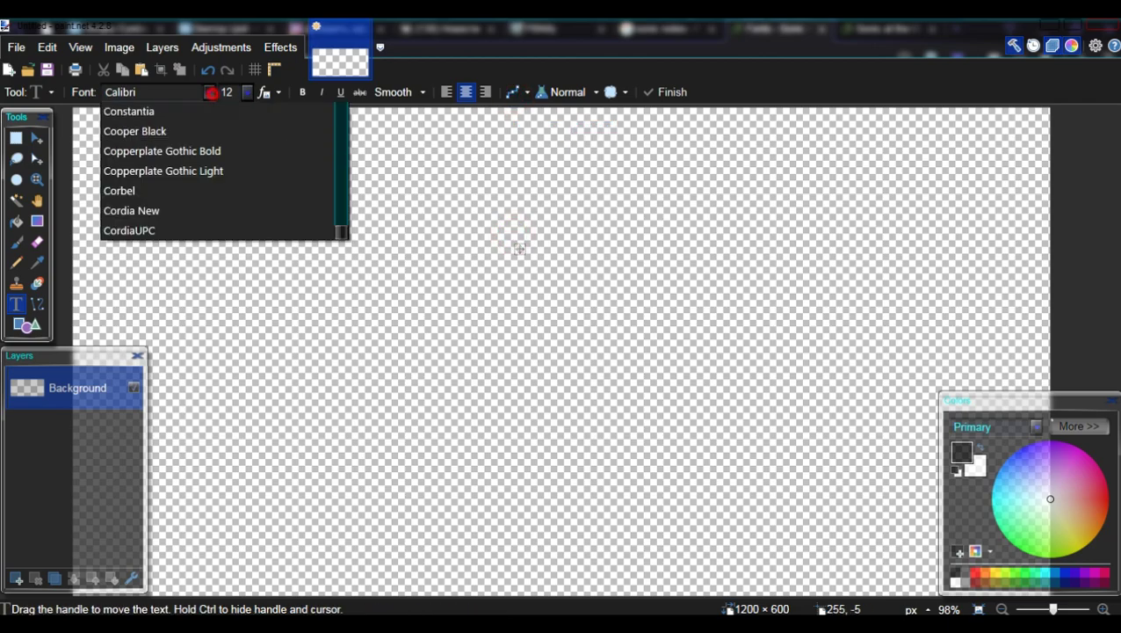
{"action": "scroll", "coordinate": [220, 352], "scroll_direction": "down", "scroll_amount": 20}
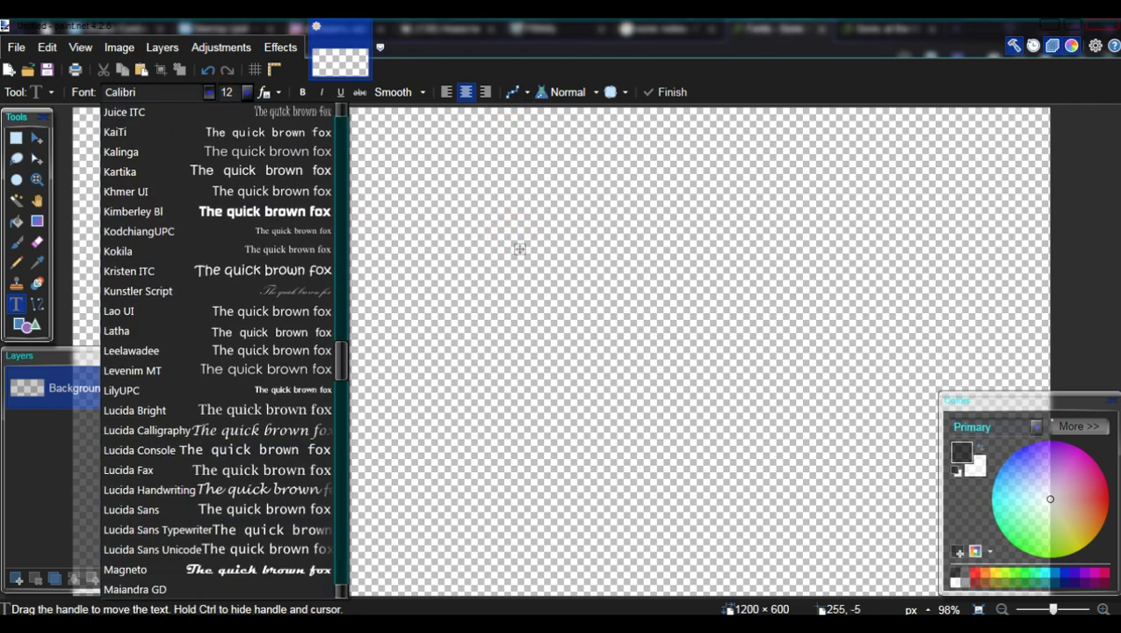
{"action": "scroll", "coordinate": [220, 351], "scroll_direction": "down", "scroll_amount": 15}
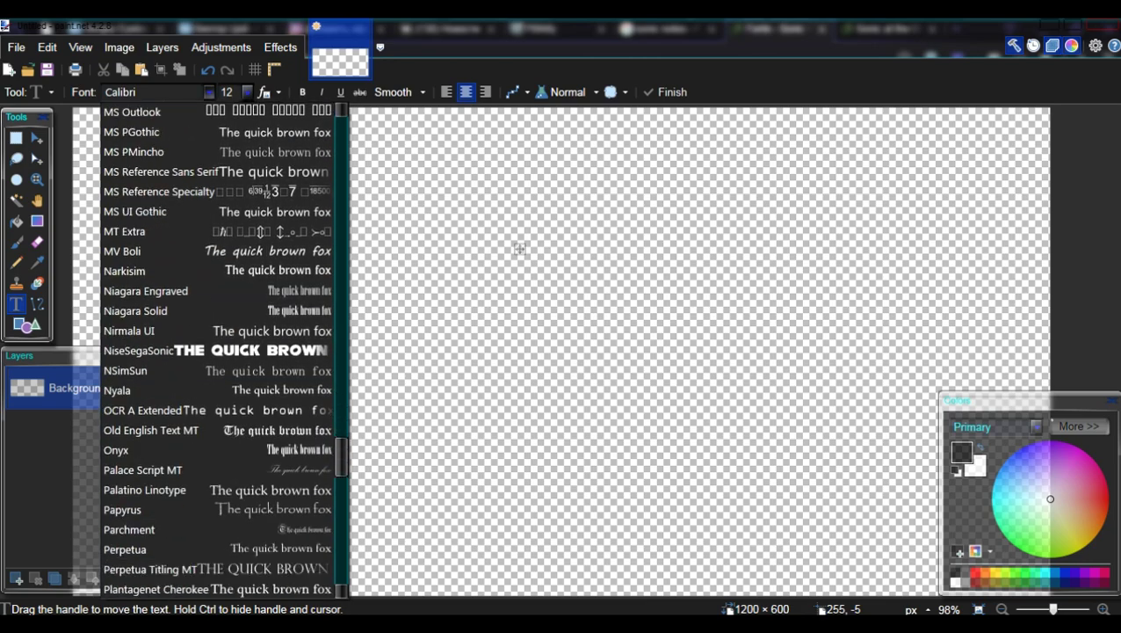
{"action": "left_click", "coordinate": [250, 350]}
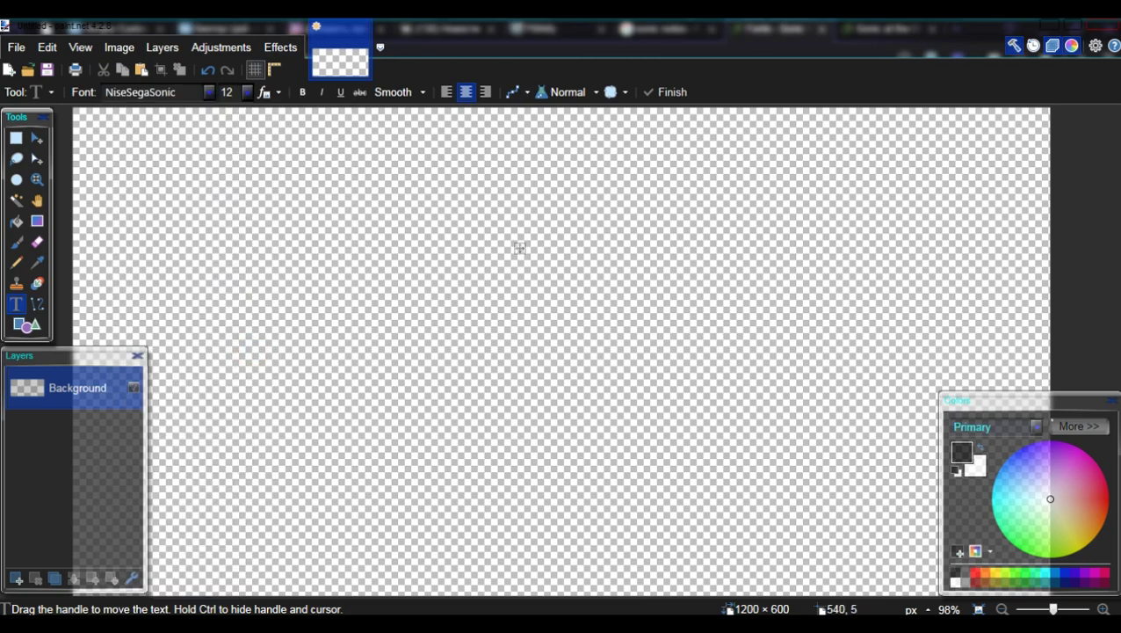
{"action": "left_click", "coordinate": [247, 92]}
{"action": "left_click", "coordinate": [233, 385]}
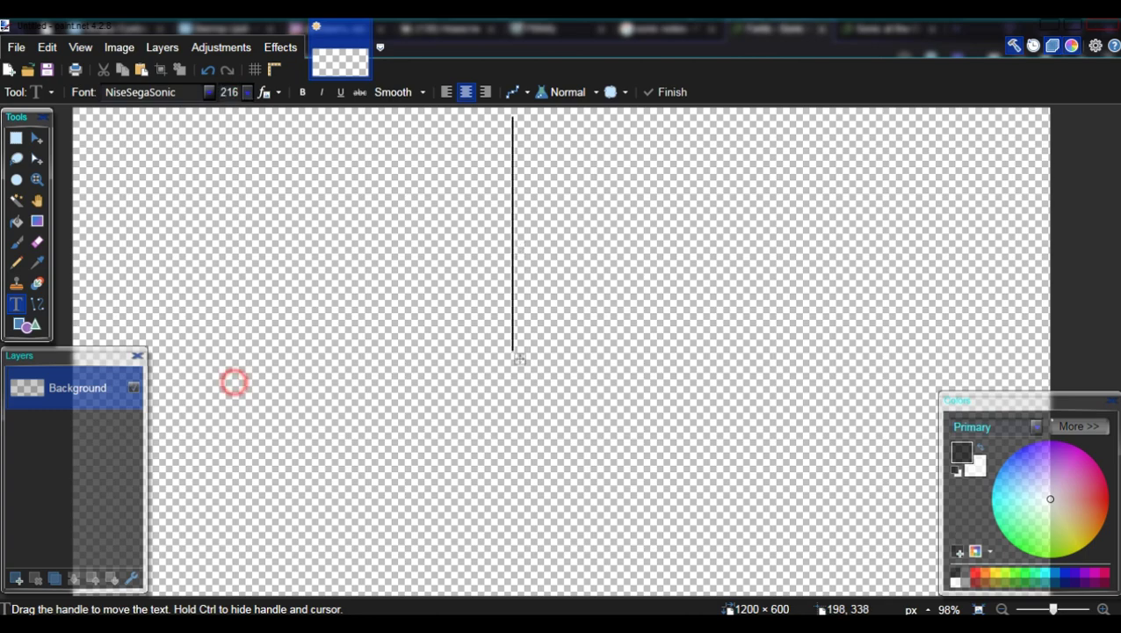
- Write SONIC and position the text horizontally centered in the upper half of the canvas
{"action": "left_click_drag", "start_coordinate": [519, 359], "coordinate": [578, 391]}
{"action": "type", "text": "SONIC"}
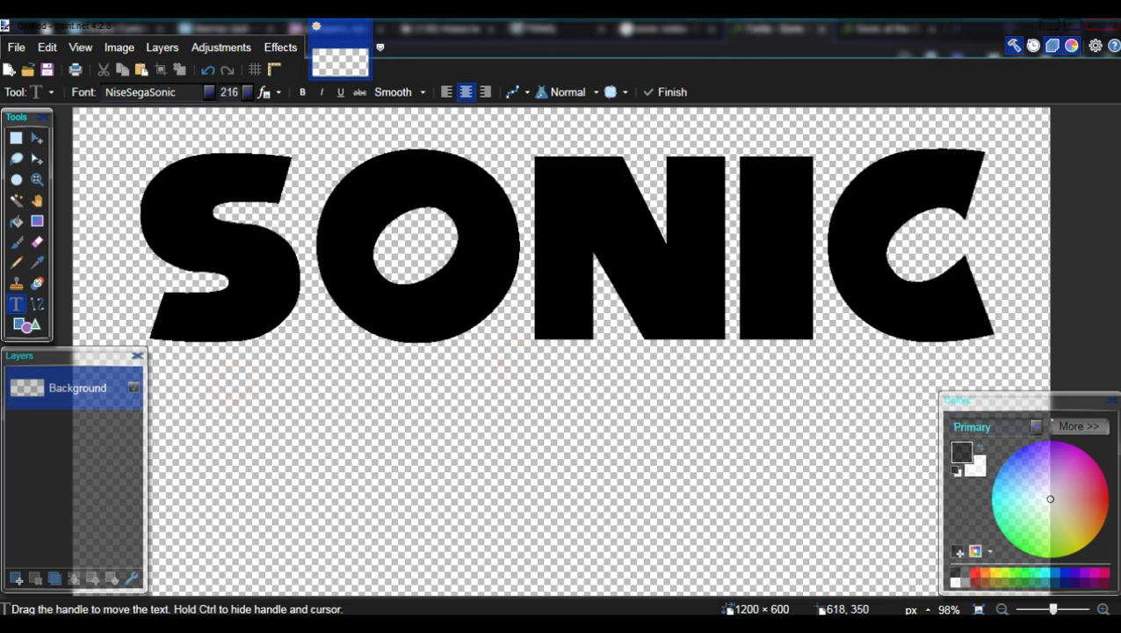
{"action": "left_click_drag", "start_coordinate": [1012, 389], "coordinate": [1003, 393]}
- Set the primary color to dark blue with RGB 16, 43, 110
{"action": "left_click", "coordinate": [1079, 426]}
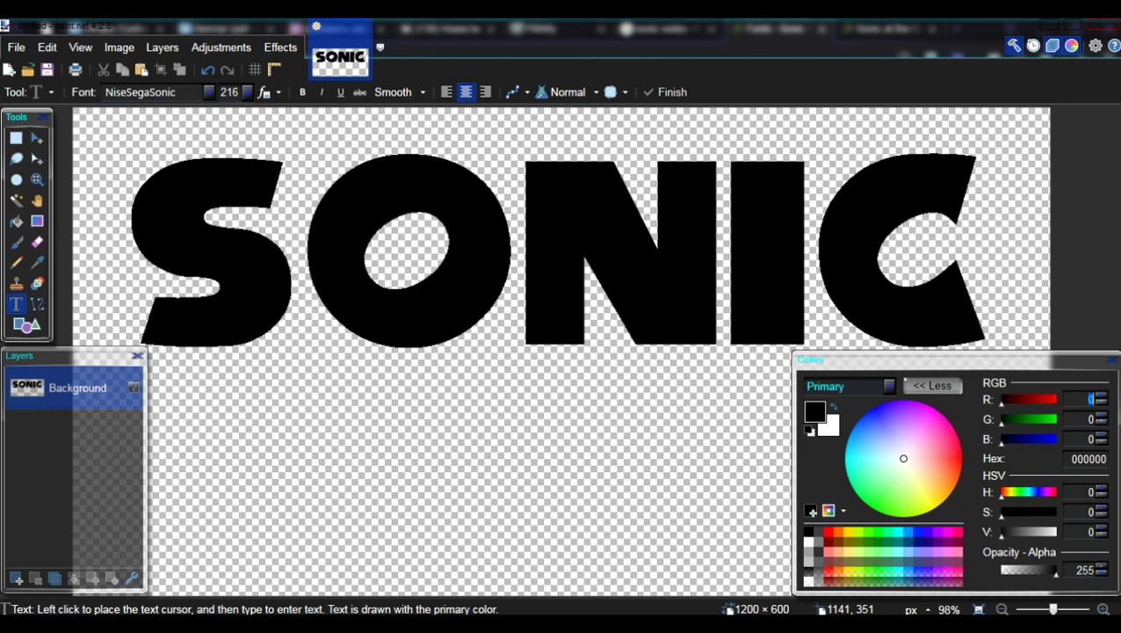
{"action": "type", "text": "164310"}
{"action": "key", "text": "BackSpace"}
{"action": "type", "text": "10"}
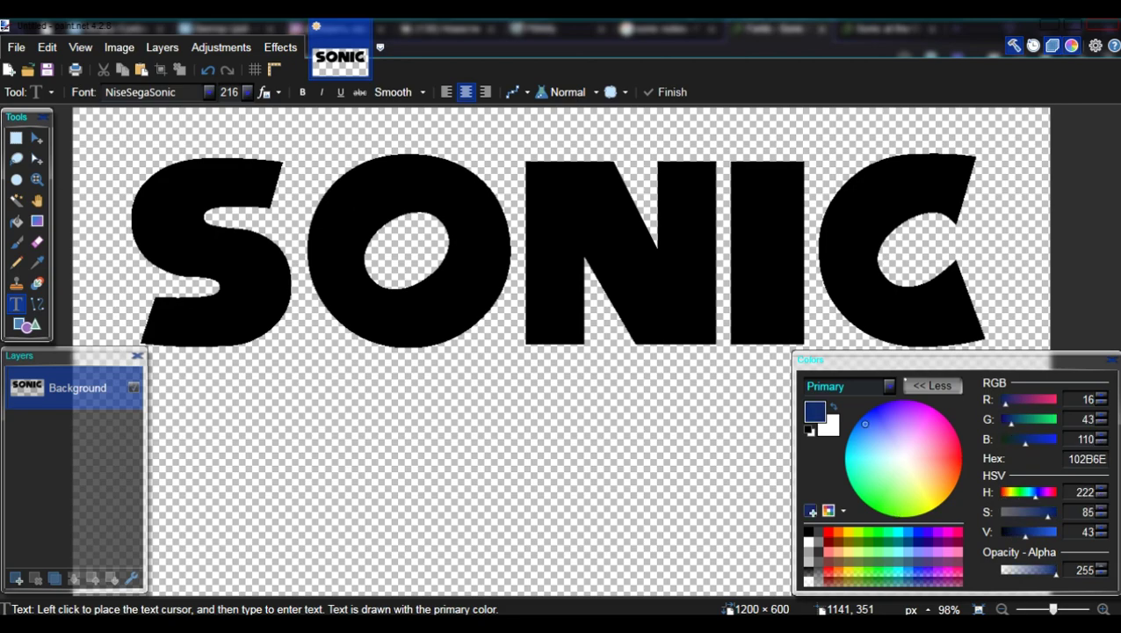
- Fill all five letters of SONIC with the dark blue primary color using the Paint Bucket
{"action": "left_click", "coordinate": [16, 221]}
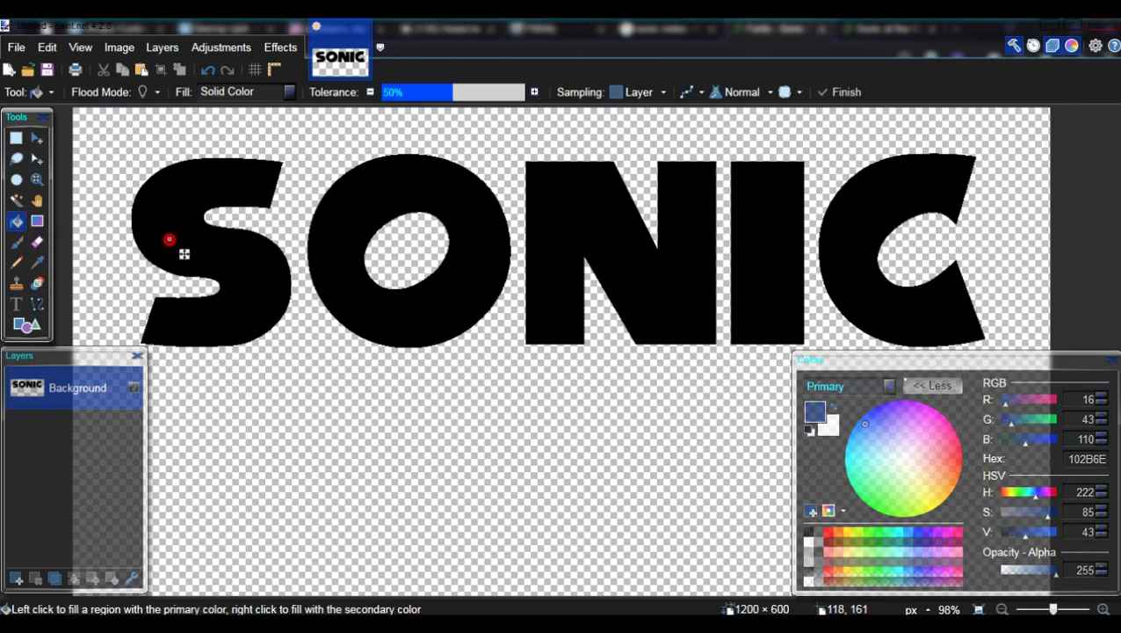
{"action": "left_click", "coordinate": [168, 239]}
{"action": "left_click", "coordinate": [337, 222]}
{"action": "left_click", "coordinate": [569, 208]}
{"action": "left_click", "coordinate": [749, 236]}
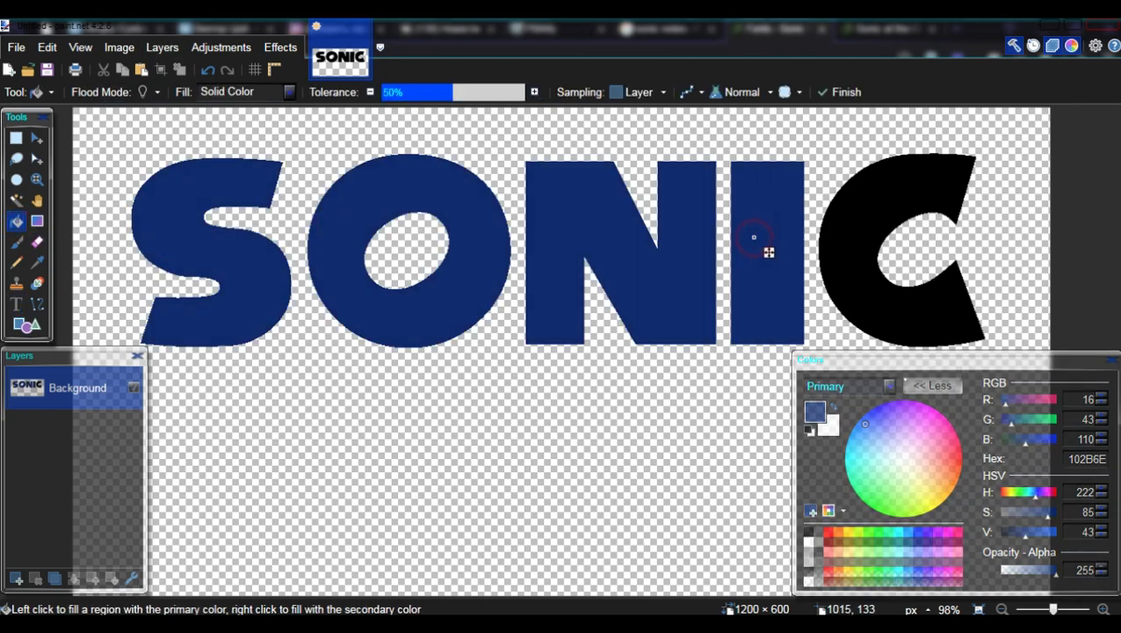
{"action": "left_click", "coordinate": [872, 214]}
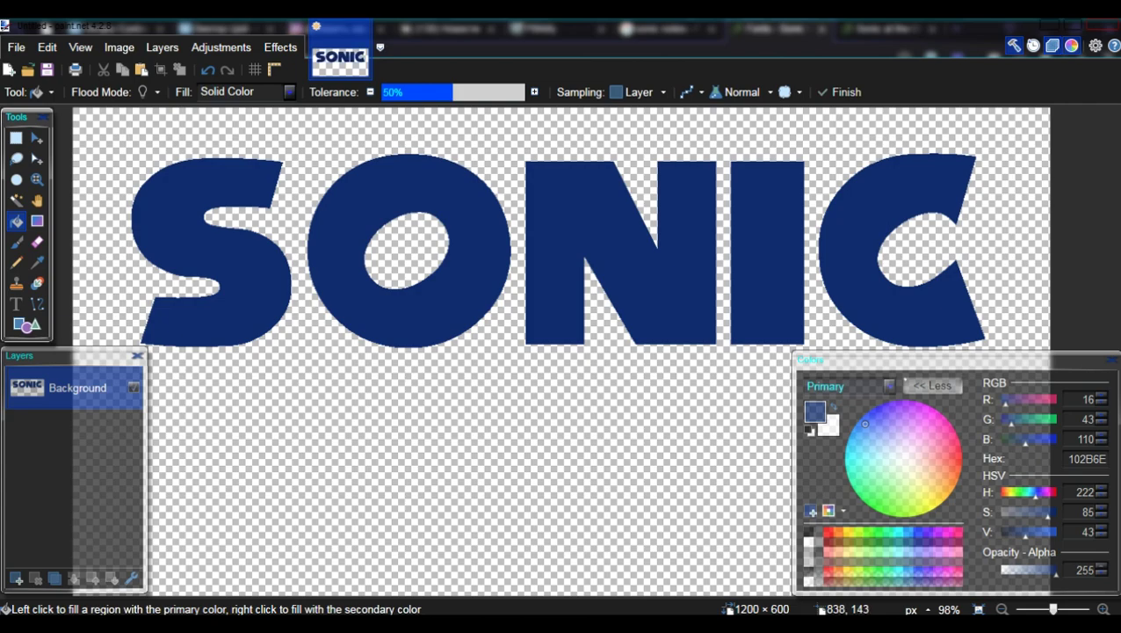
- Apply the Outline Object effect to the lettering with width 25, softness 0 and orange color RGB 244, 157, 19
{"action": "left_click", "coordinate": [280, 46]}
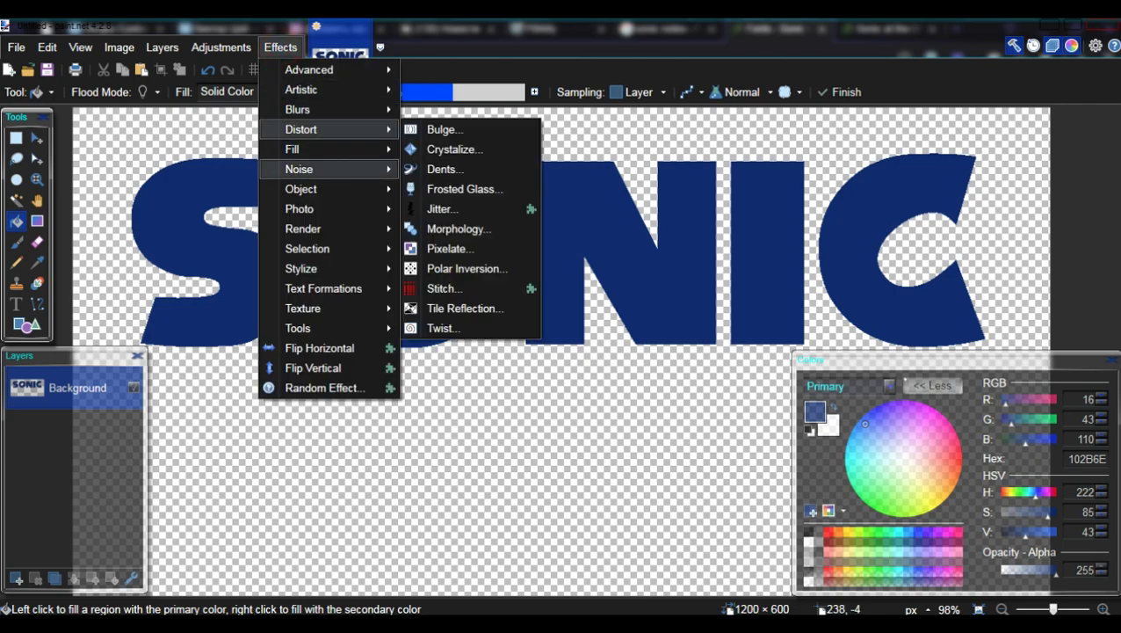
{"action": "mouse_move", "coordinate": [300, 189]}
{"action": "left_click", "coordinate": [461, 307]}
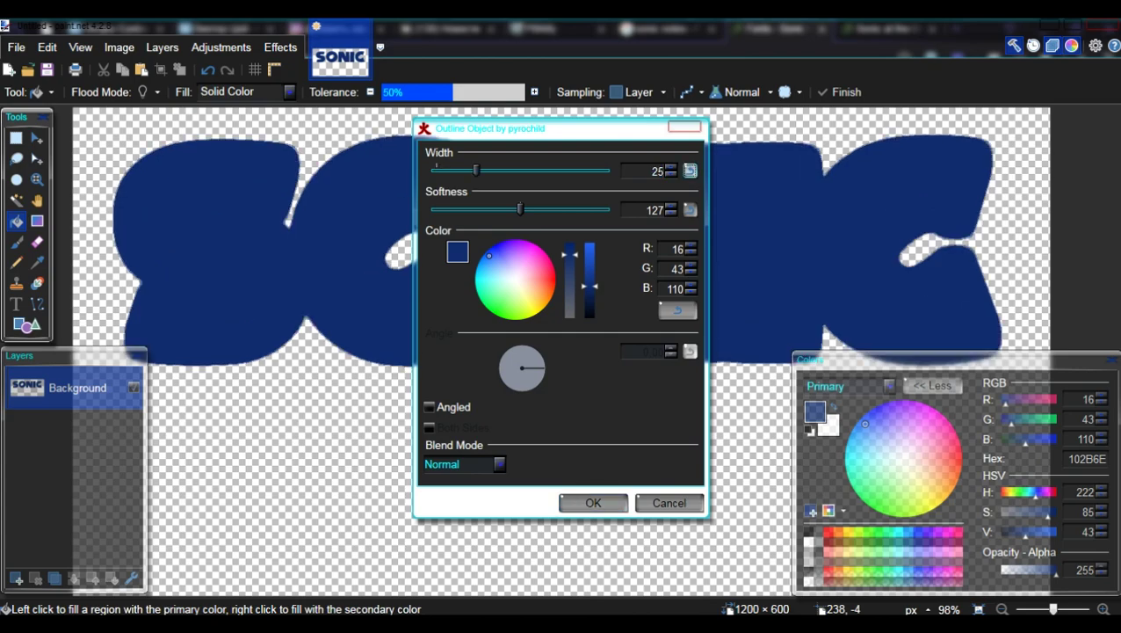
{"action": "type", "text": "0"}
{"action": "key", "text": "Tab"}
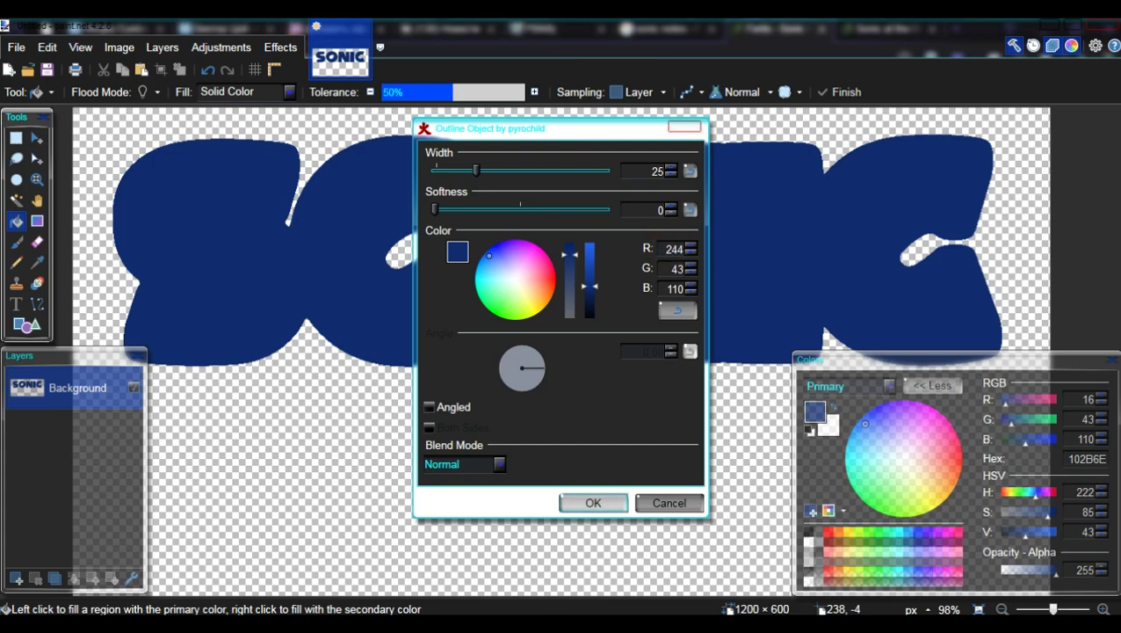
{"action": "key", "text": "Tab"}
{"action": "key", "text": "Tab"}
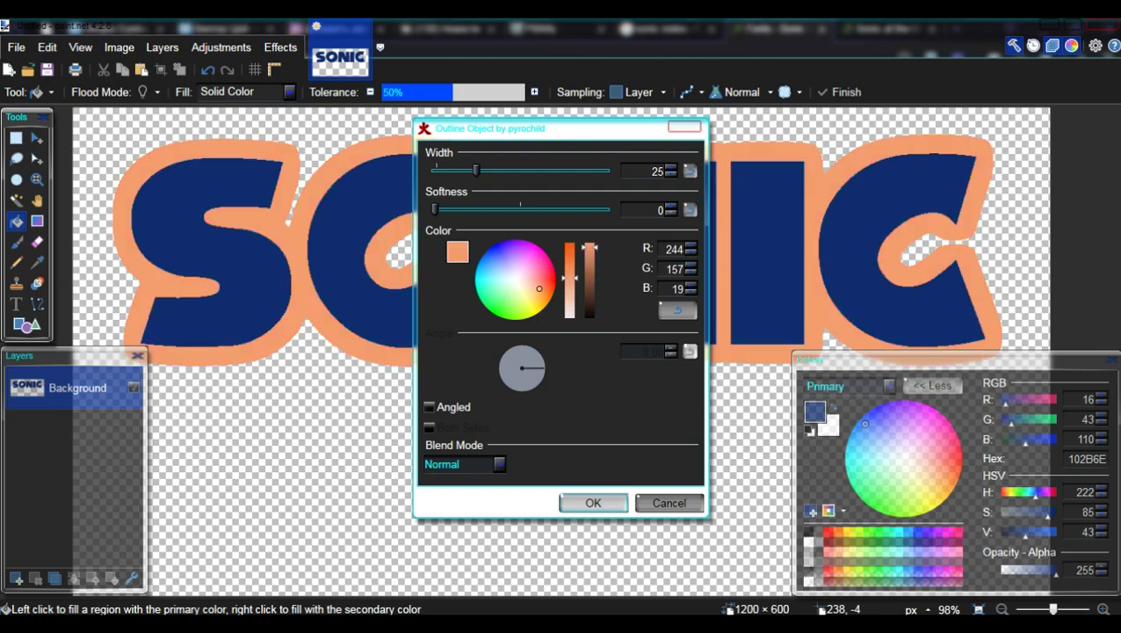
{"action": "key", "text": "Tab"}
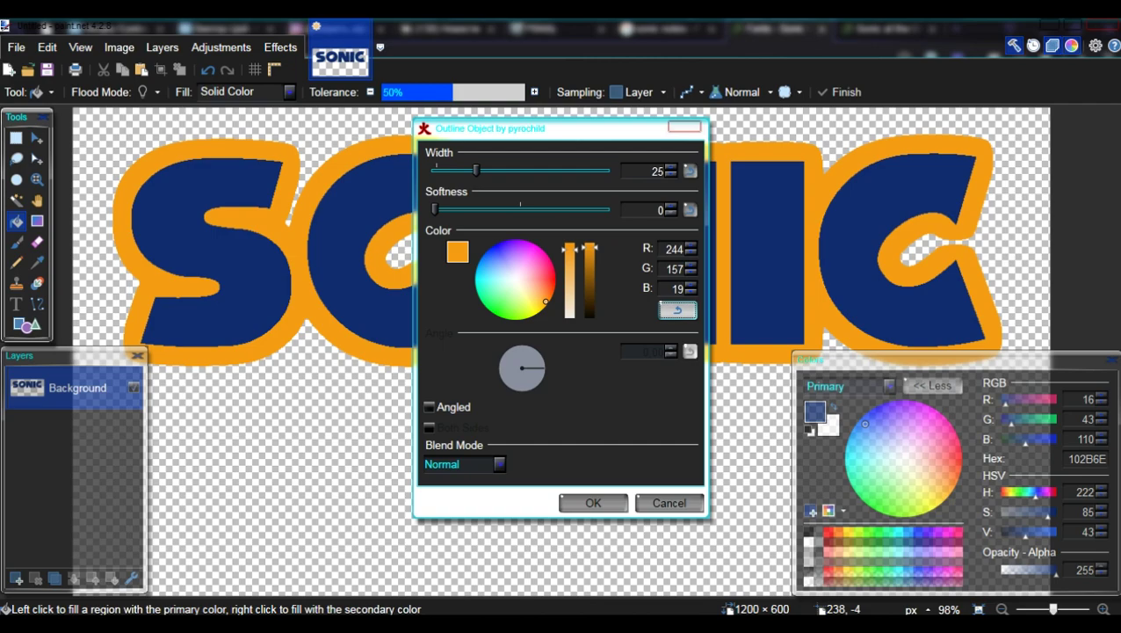
{"action": "left_click", "coordinate": [593, 502]}
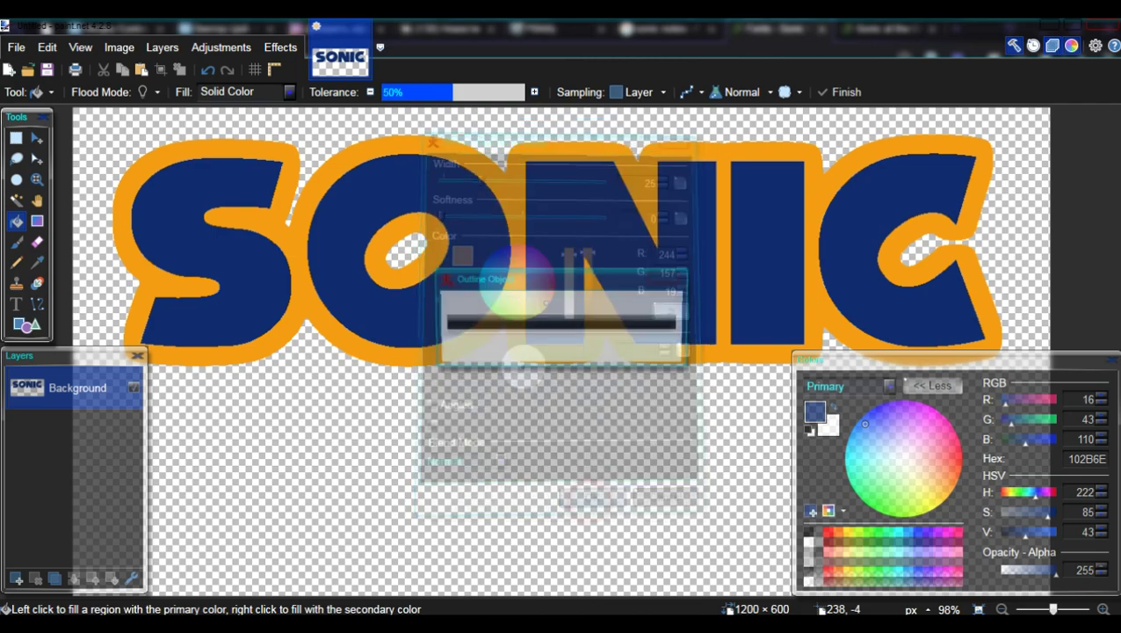
- Select the blue letter areas with the Magic Wand and apply the Bevel Object effect with depth 10
{"action": "left_click", "coordinate": [15, 199]}
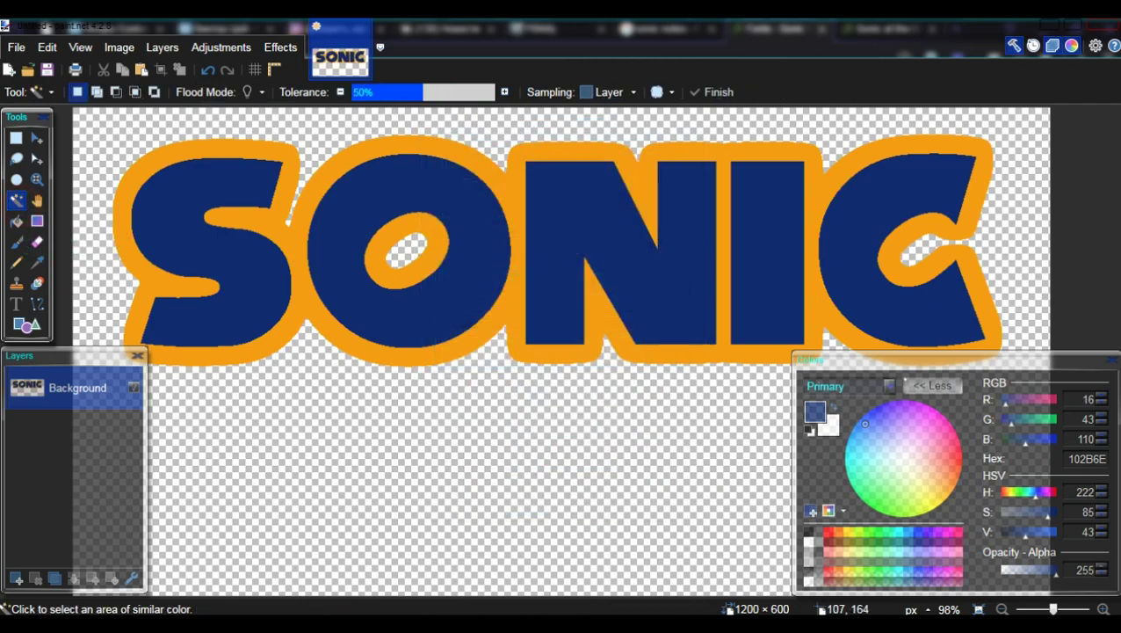
{"action": "left_click", "coordinate": [196, 249]}
{"action": "key", "text": "alt+c"}
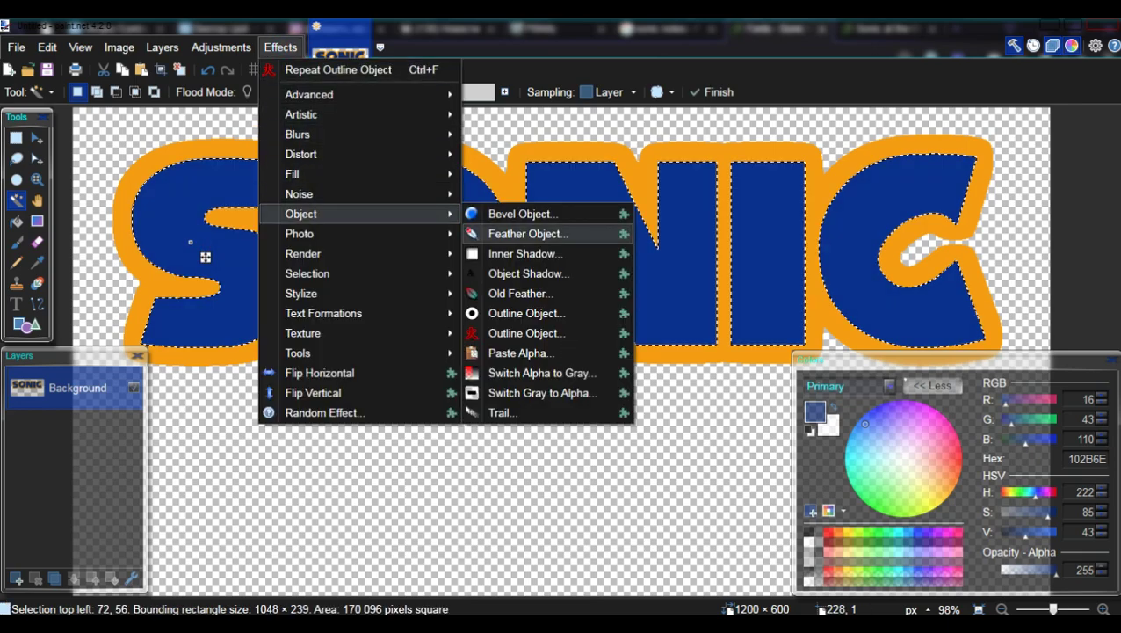
{"action": "left_click", "coordinate": [542, 222]}
{"action": "type", "text": "10"}
{"action": "left_click", "coordinate": [590, 474]}
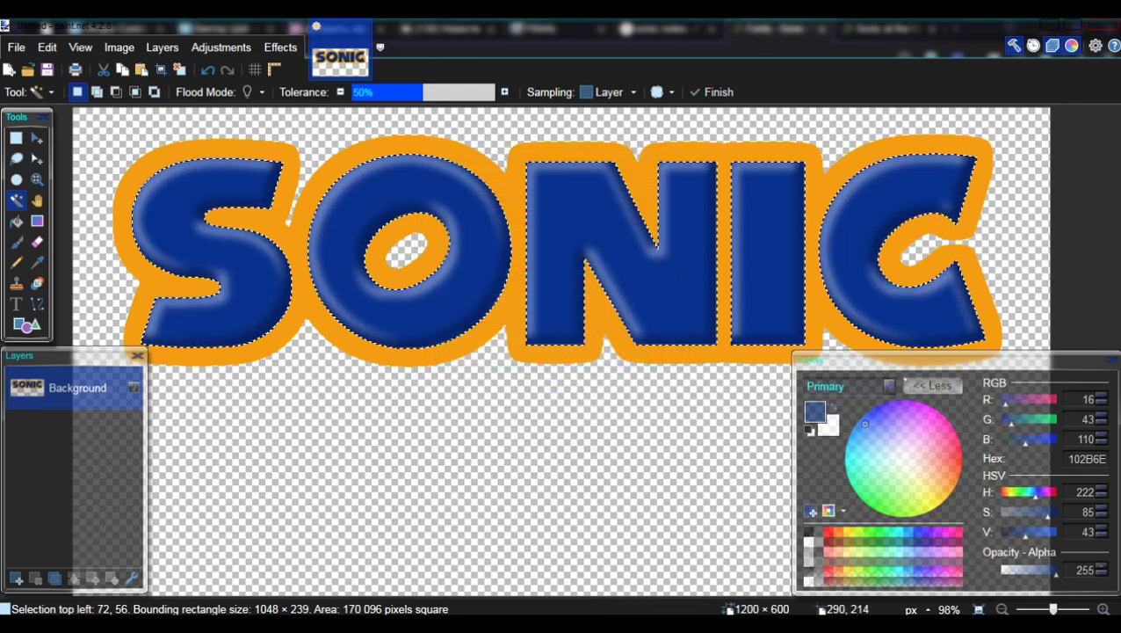
- Select the orange outline, apply Bevel Object at depth 10 with shadow color RGB 160, 160, 160, and clear the selection
{"action": "left_click", "coordinate": [305, 254]}
{"action": "left_click", "coordinate": [280, 47]}
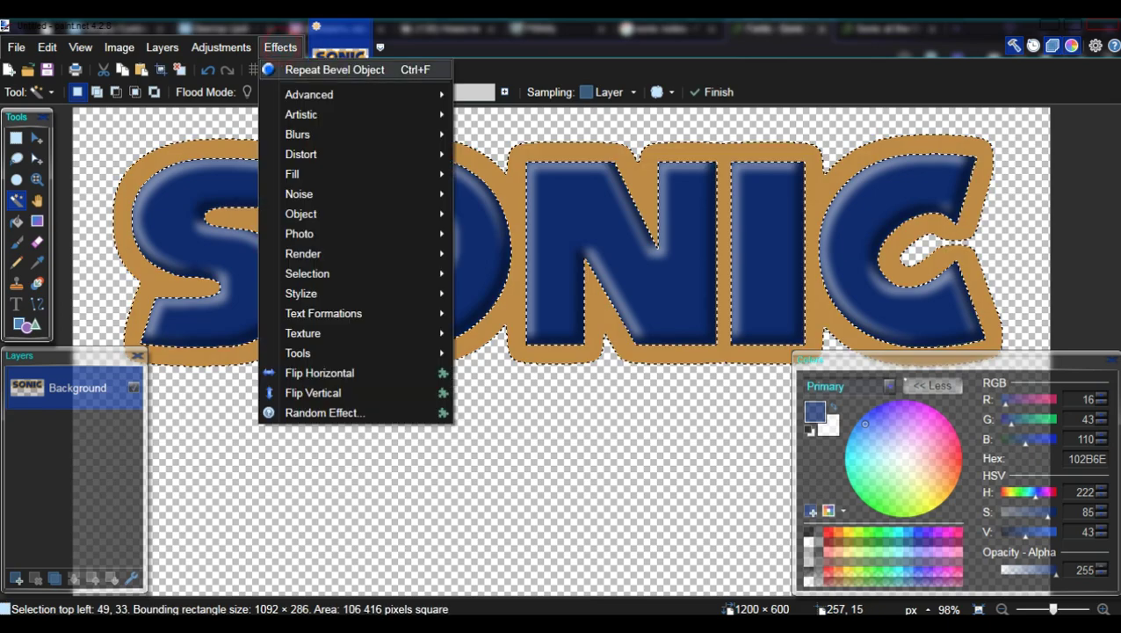
{"action": "mouse_move", "coordinate": [352, 214]}
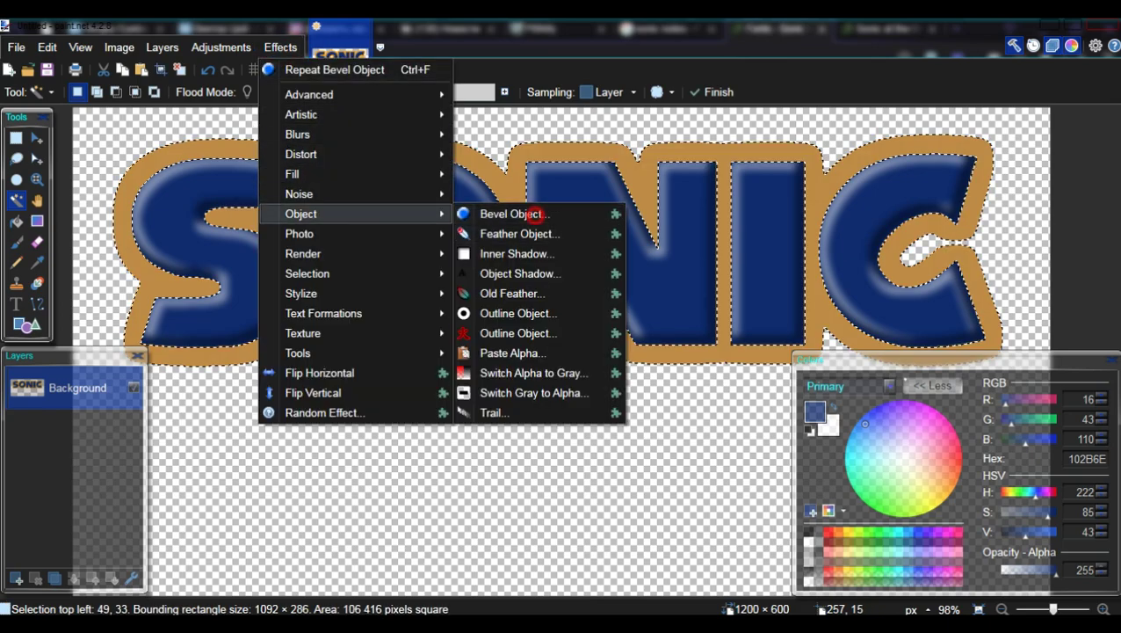
{"action": "left_click", "coordinate": [534, 213]}
{"action": "left_click_drag", "start_coordinate": [576, 361], "coordinate": [577, 337]}
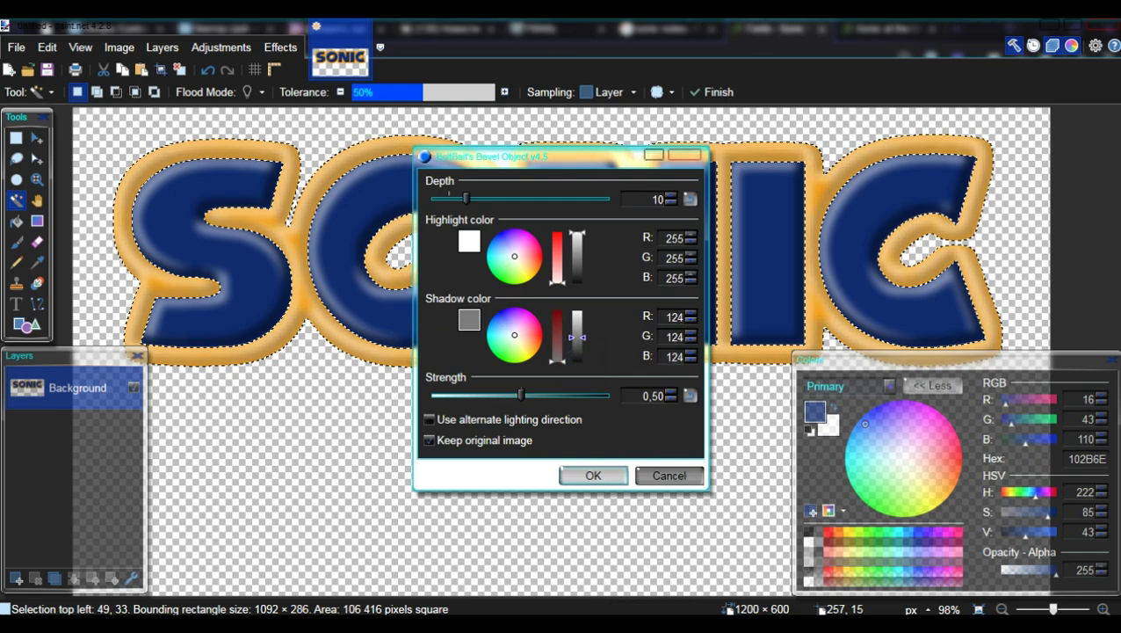
{"action": "left_click_drag", "start_coordinate": [576, 337], "coordinate": [577, 335]}
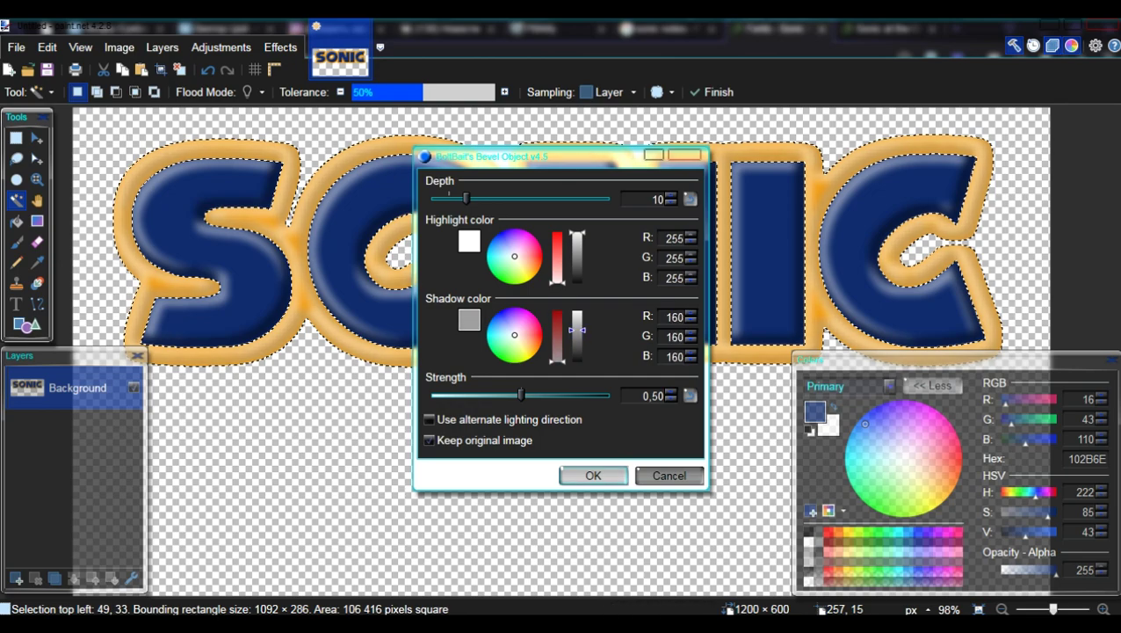
{"action": "left_click", "coordinate": [602, 476]}
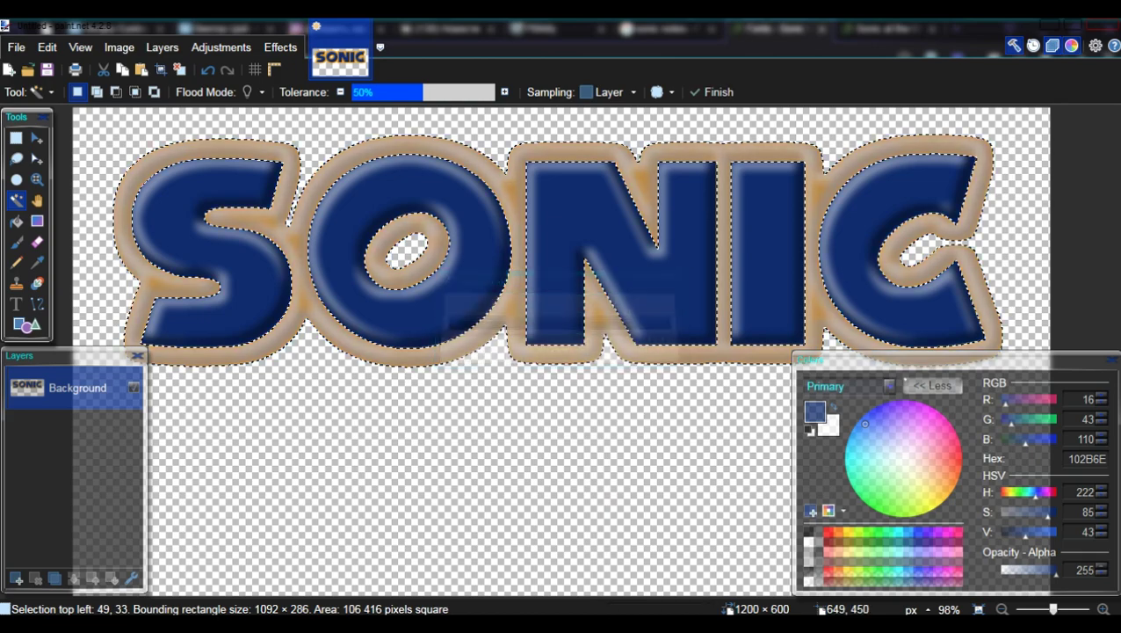
{"action": "key", "text": "ctrl+d"}
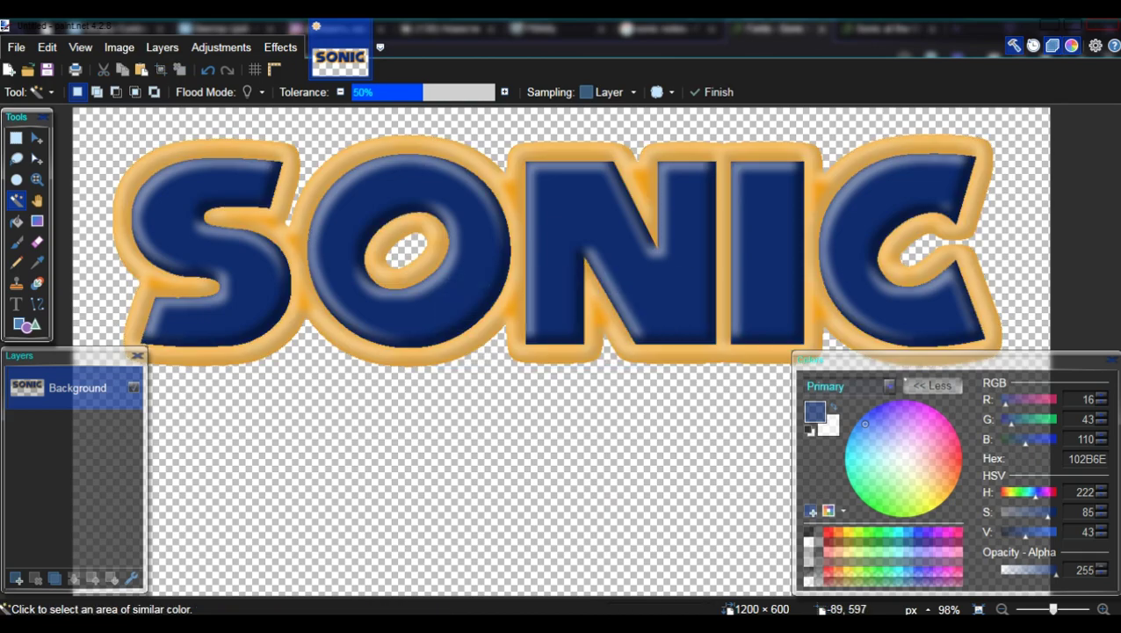
- Add a new layer for the subtitle text and set the primary color to red with RGB 223, 8, 65
{"action": "left_click", "coordinate": [15, 578]}
{"action": "key", "text": "t"}
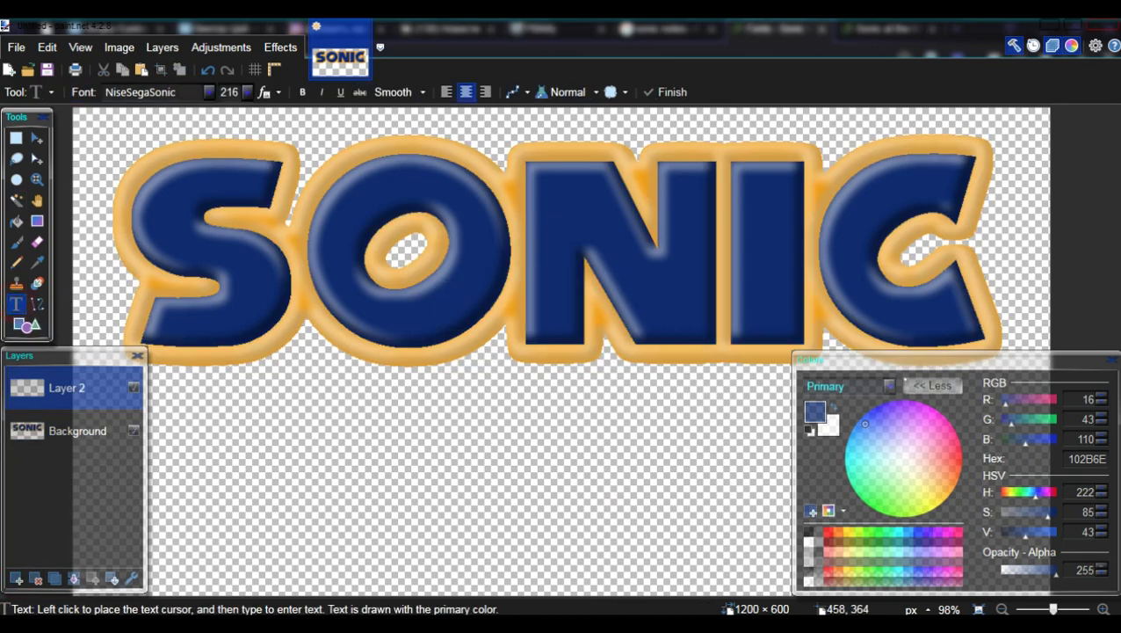
{"action": "left_click", "coordinate": [499, 406]}
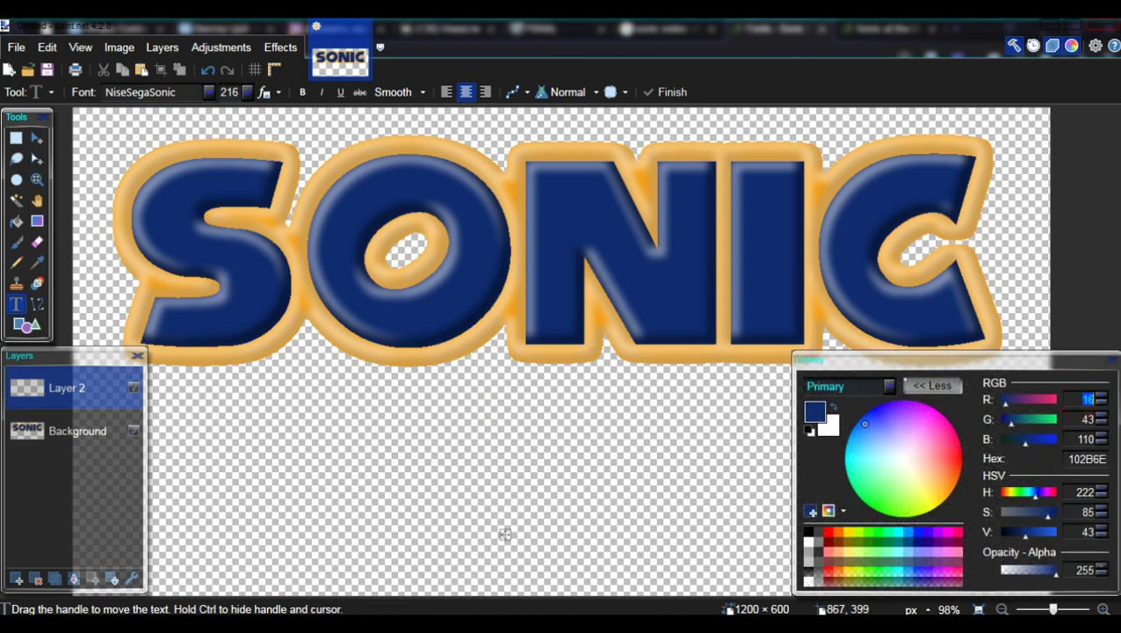
{"action": "type", "text": "223"}
{"action": "type", "text": "8"}
{"action": "key", "text": "Tab"}
{"action": "type", "text": "65"}
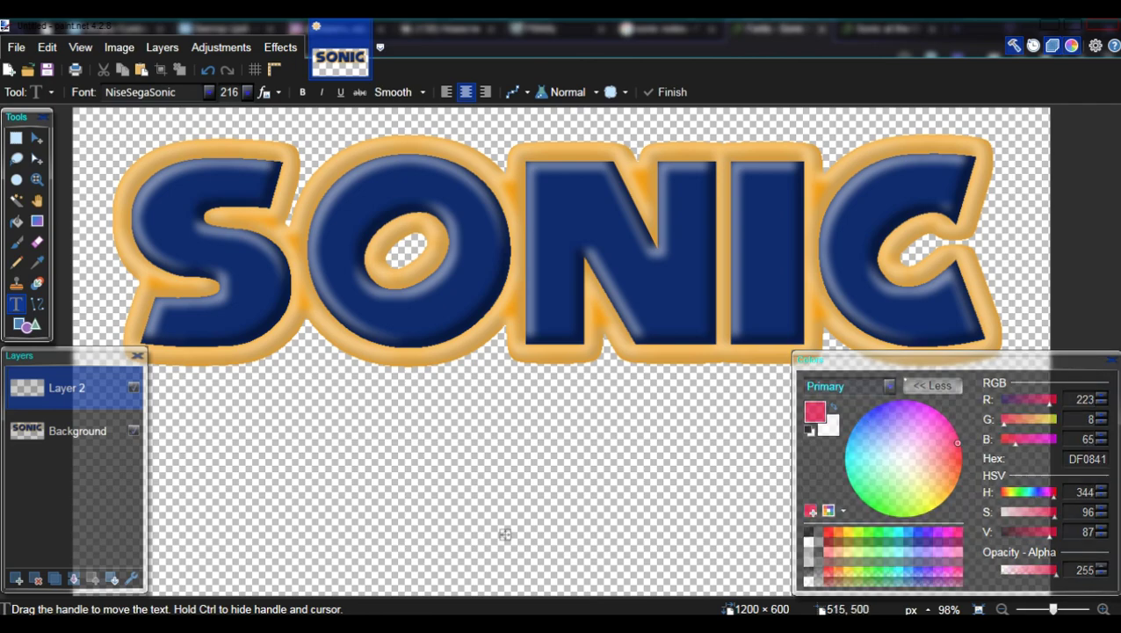
- Insert the red slanted THE HEDGEHOG lettering on the new layer, across the lower part of SONIC
{"action": "left_click", "coordinate": [505, 531]}
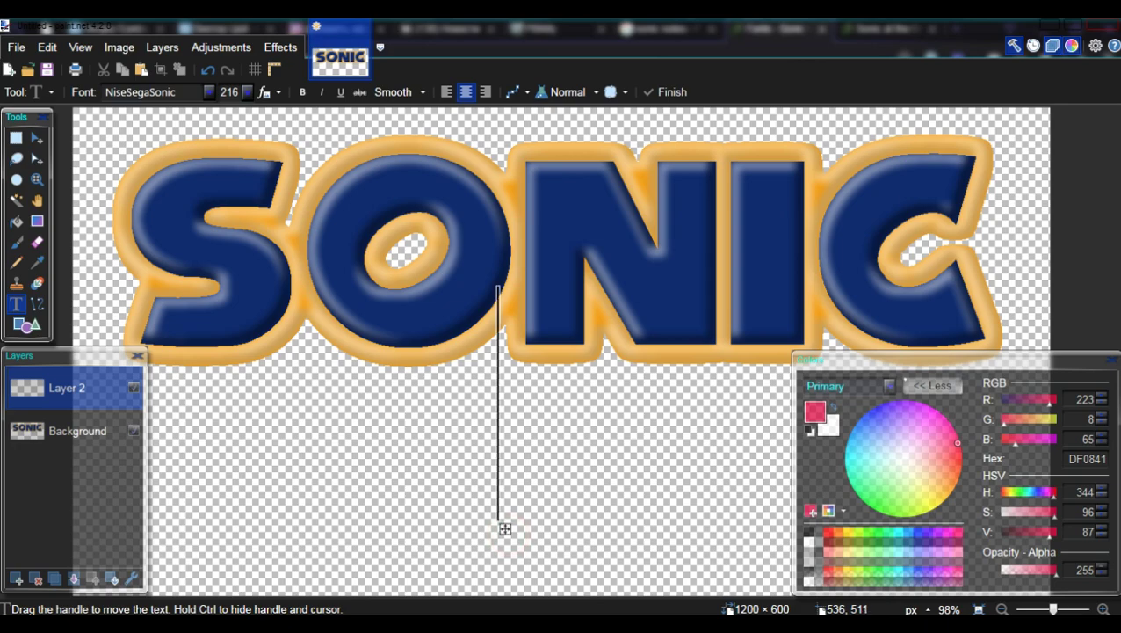
{"action": "type", "text": ";"}
{"action": "key", "text": "BackSpace"}
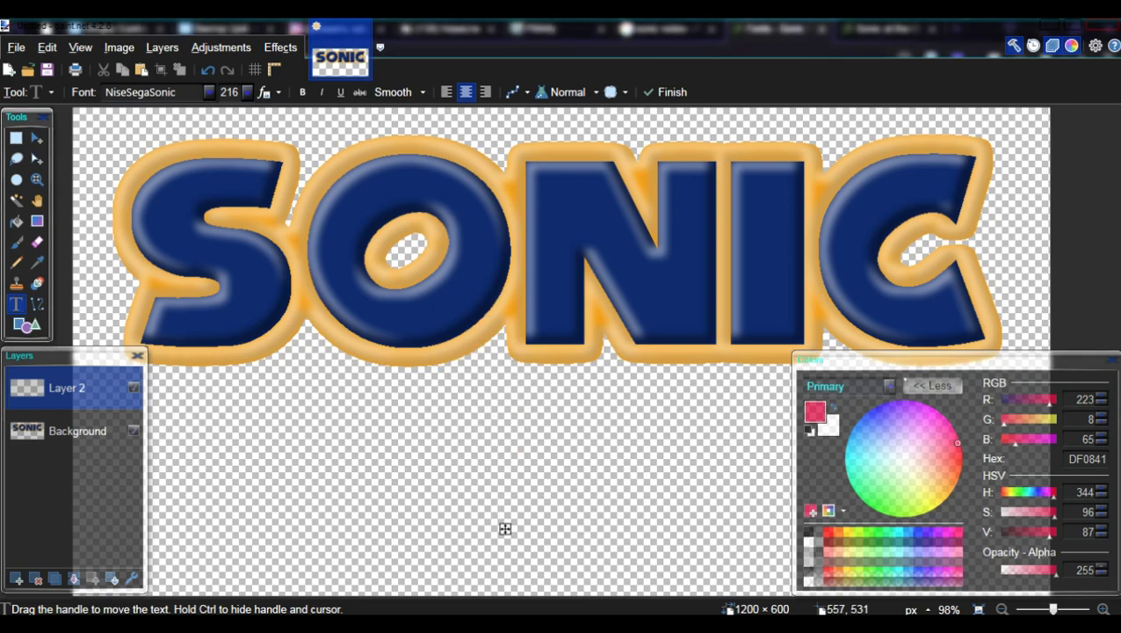
{"action": "type", "text": "THE HEDGEHOG"}
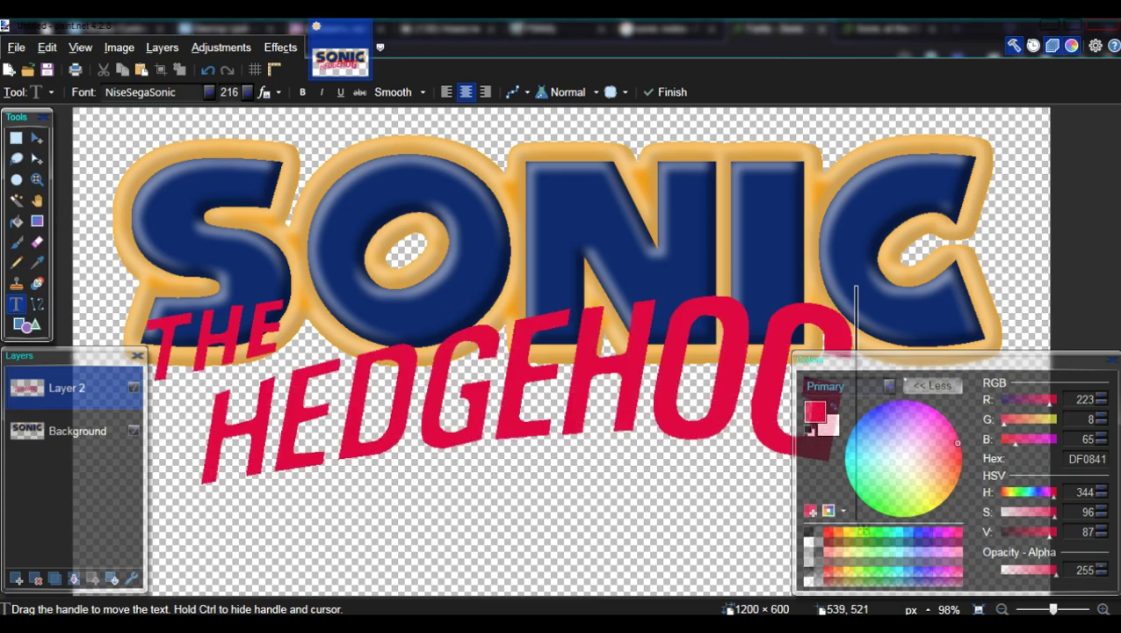
- Move the THE HEDGEHOG text just below the SONIC lettering, duplicate its layer, and select the lower copy
{"action": "scroll", "coordinate": [517, 528], "scroll_direction": "down", "scroll_amount": 2}
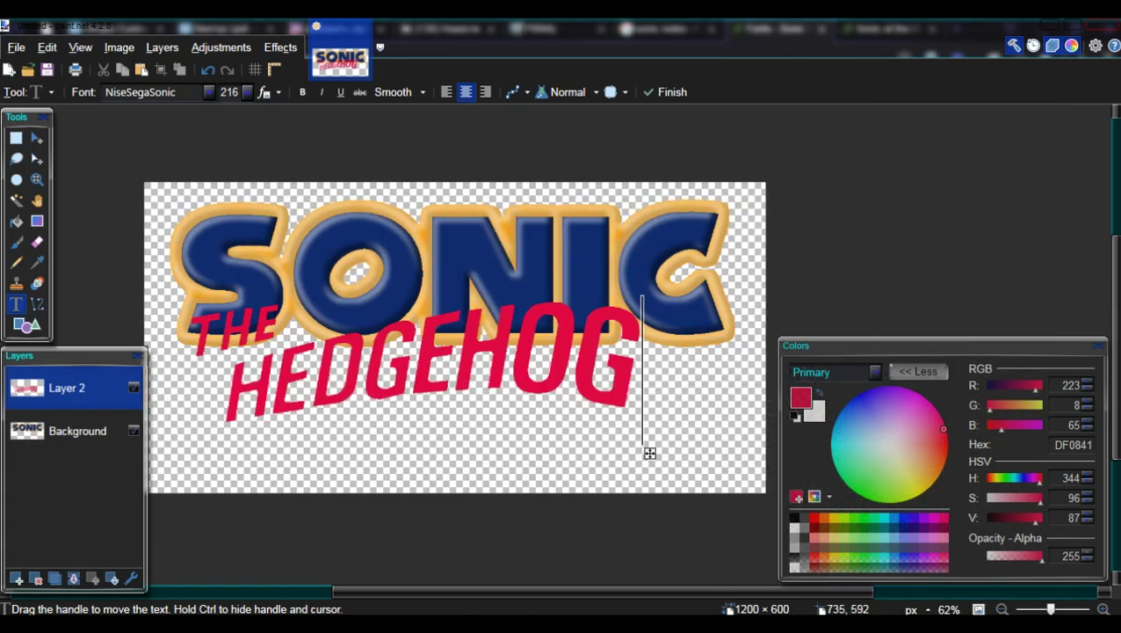
{"action": "left_click_drag", "start_coordinate": [749, 460], "coordinate": [841, 499]}
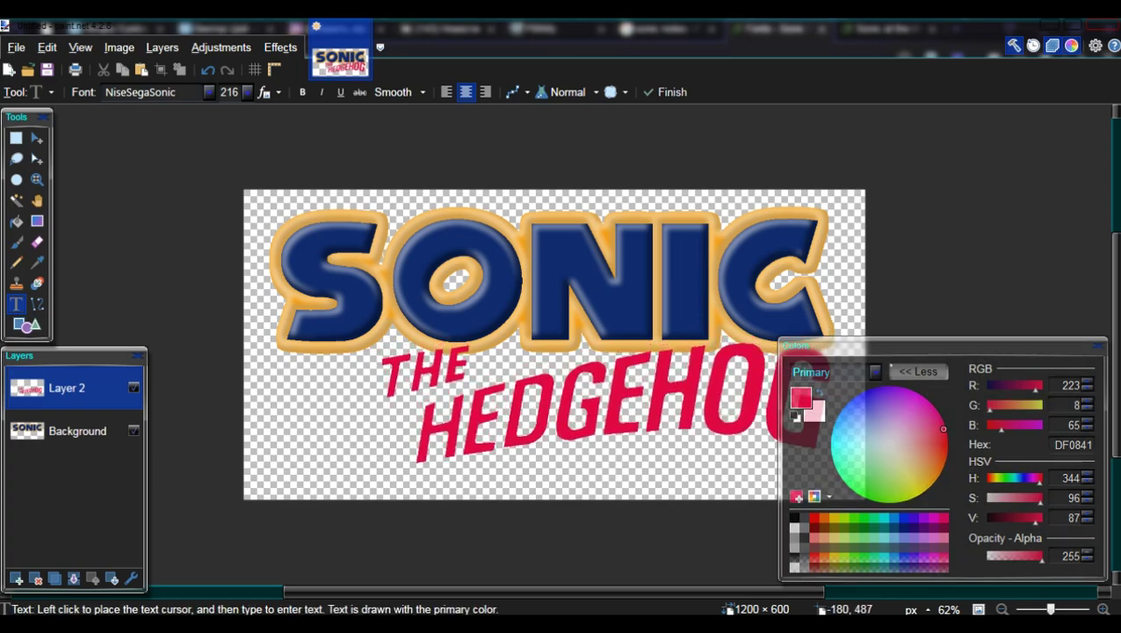
{"action": "left_click", "coordinate": [54, 578]}
{"action": "left_click", "coordinate": [67, 430]}
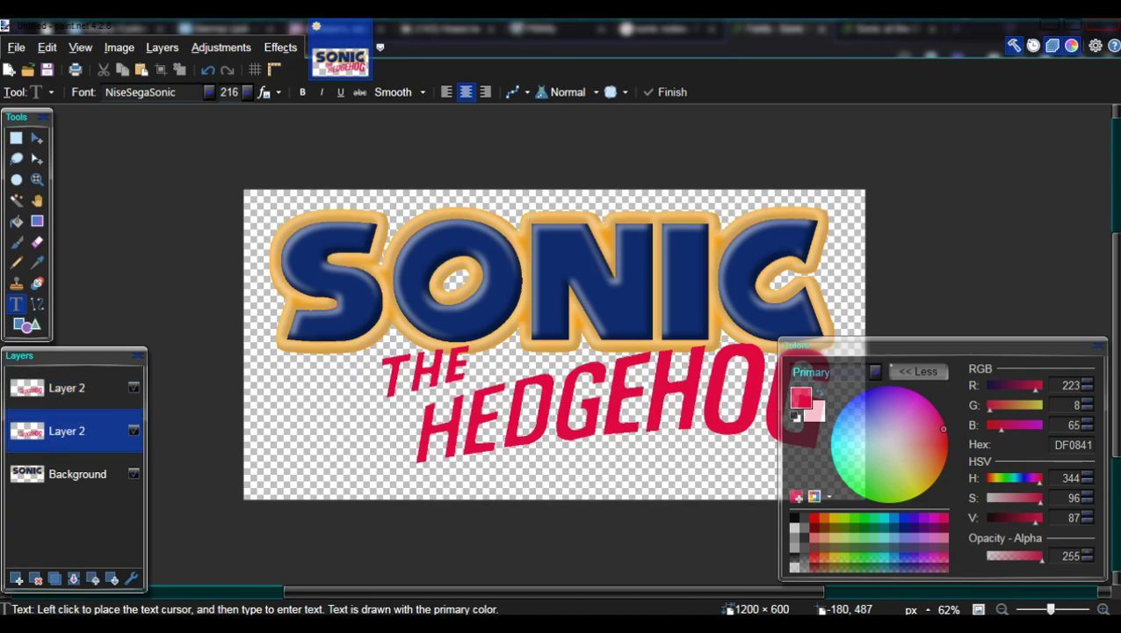
- Recolor the lower subtitle copy with RGB 16, 43, 110 and offset it slightly as a shadow behind the red text
{"action": "double_click", "coordinate": [1059, 386]}
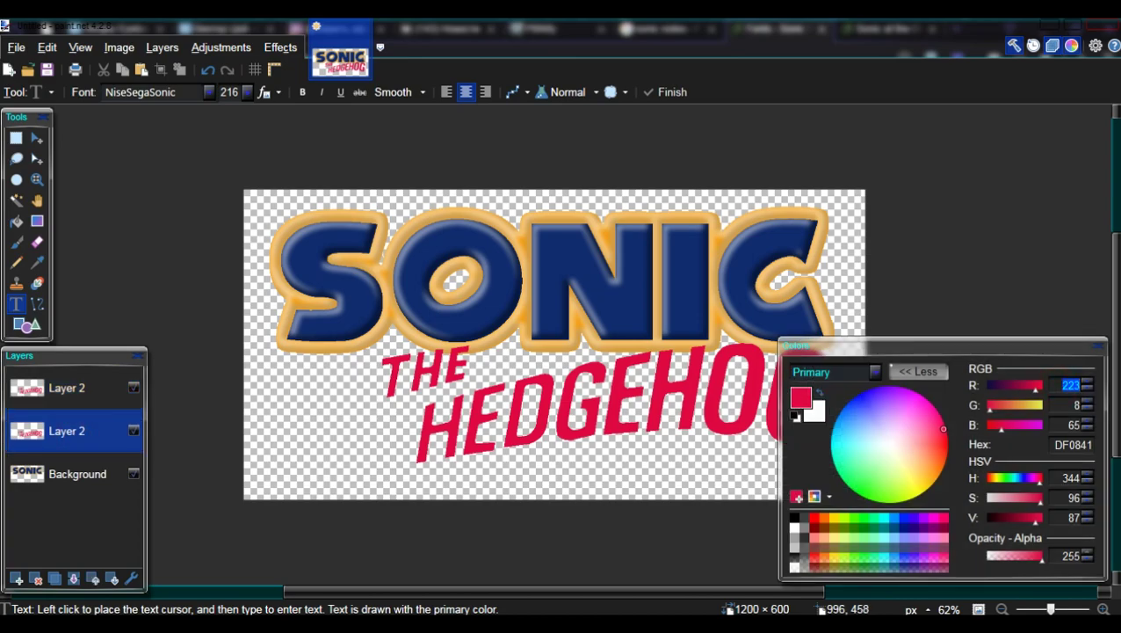
{"action": "type", "text": "16"}
{"action": "type", "text": "43"}
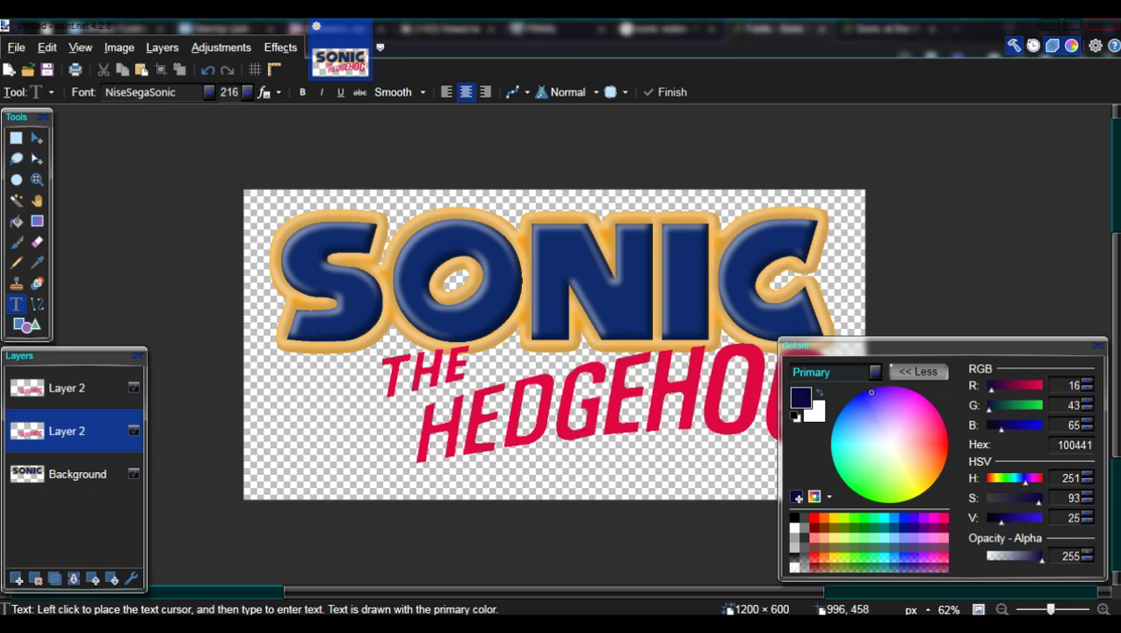
{"action": "key", "text": "Tab"}
{"action": "type", "text": "110"}
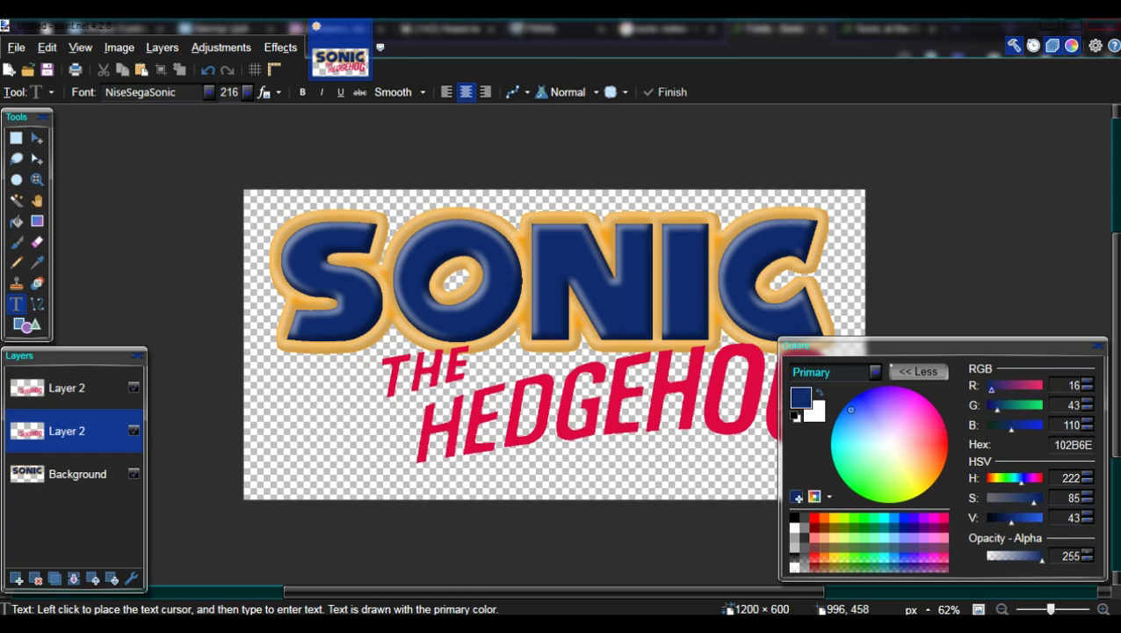
{"action": "type", "text": "f"}
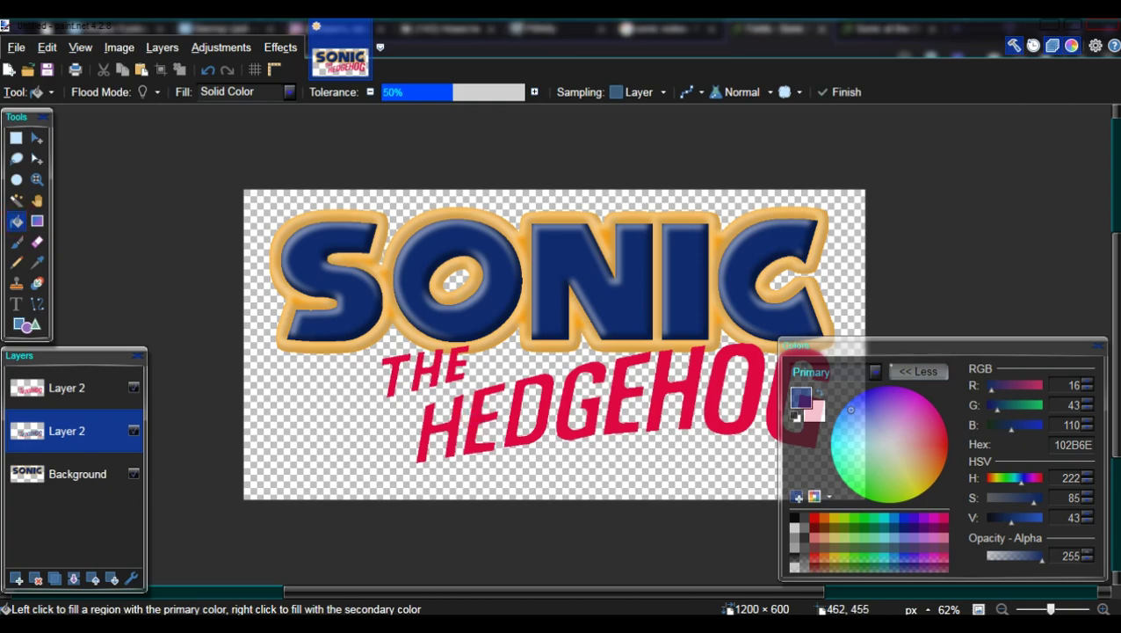
{"action": "left_click", "coordinate": [37, 137]}
{"action": "left_click_drag", "start_coordinate": [358, 350], "coordinate": [446, 396]}
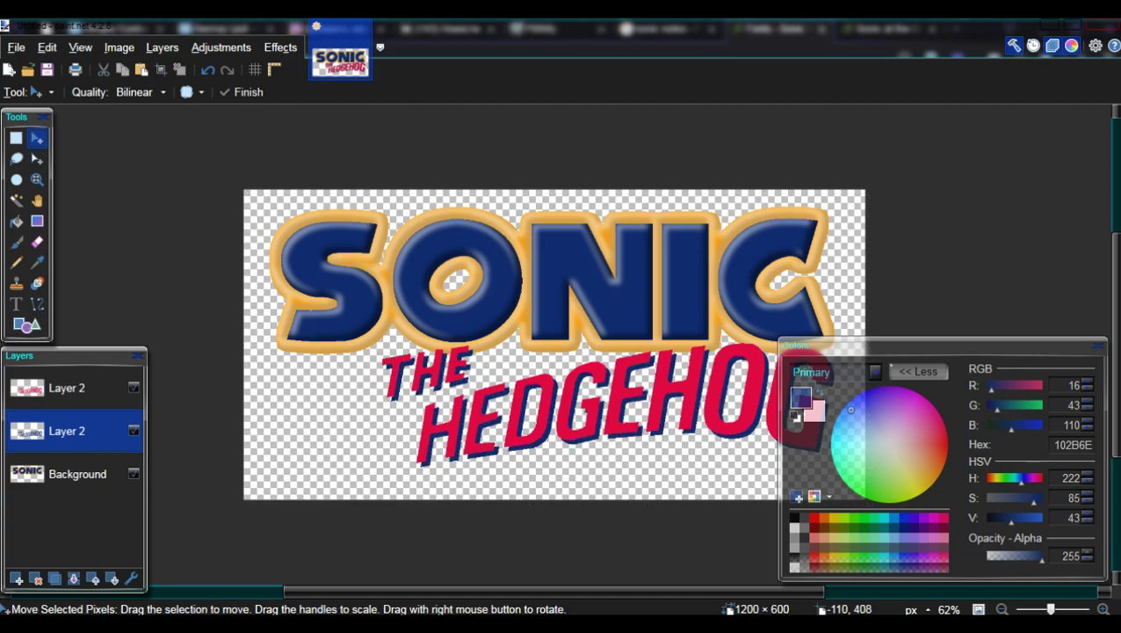
- Flatten the logo's layers into a single layer
{"action": "left_click", "coordinate": [162, 47]}
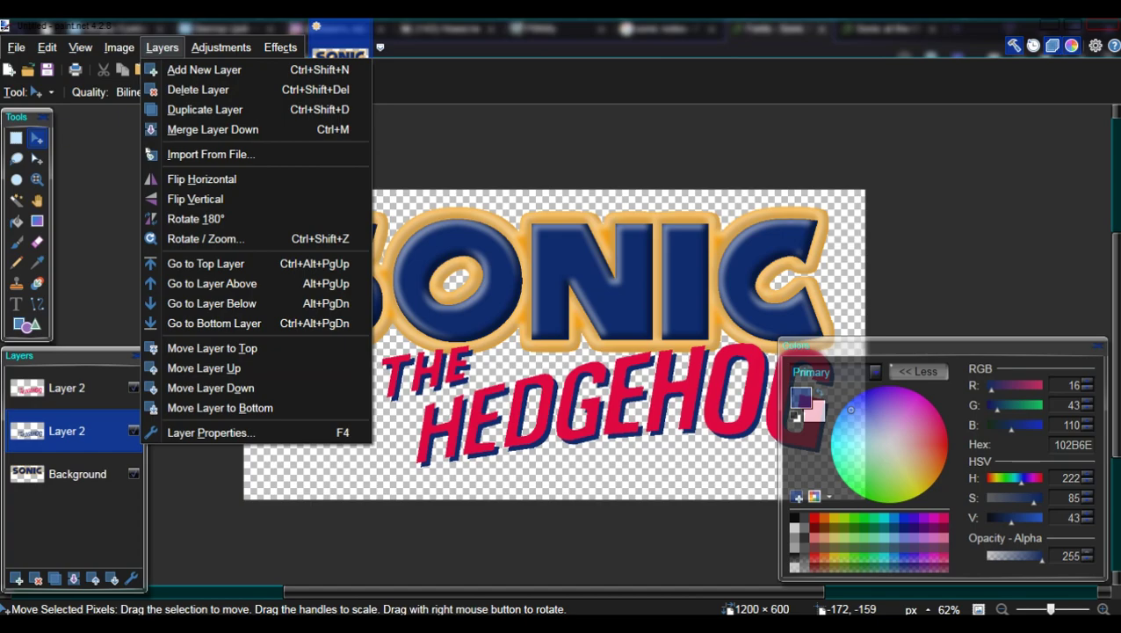
{"action": "mouse_move", "coordinate": [119, 48]}
{"action": "left_click", "coordinate": [150, 244]}
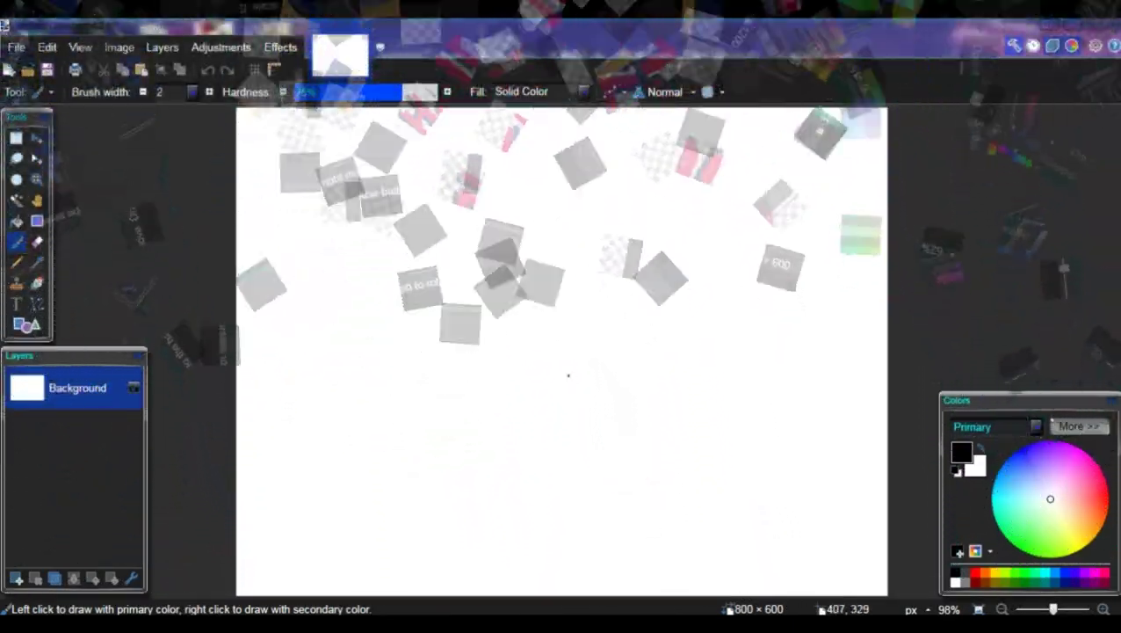
- Set the new blank image's canvas width to 2000 pixels and clear its white background to transparency
{"action": "left_click", "coordinate": [119, 47]}
{"action": "left_click", "coordinate": [155, 112]}
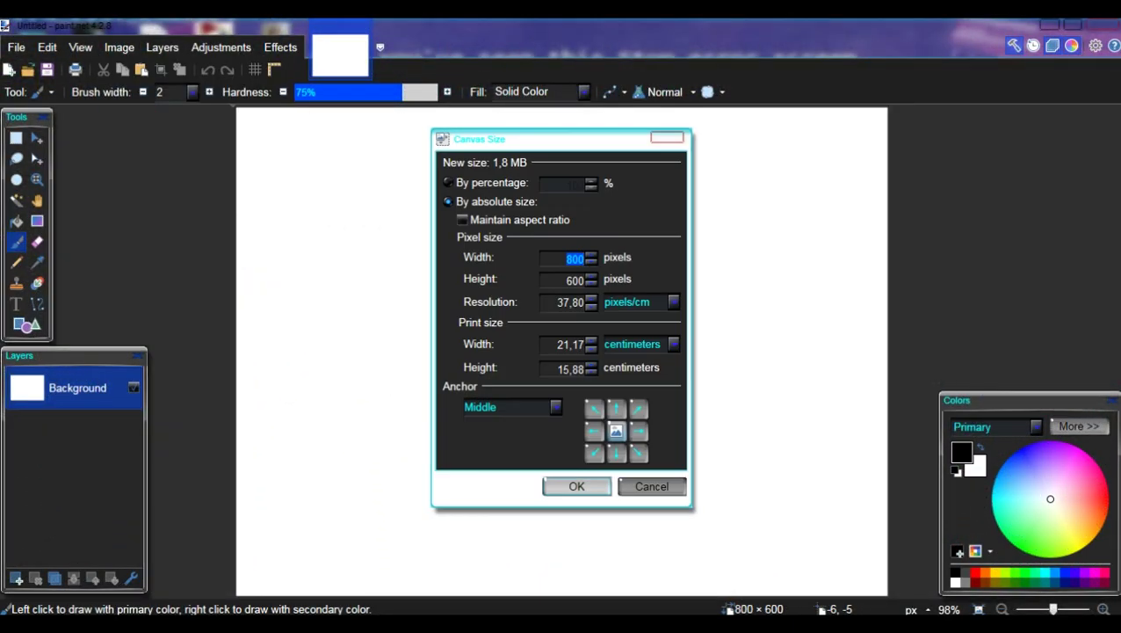
{"action": "type", "text": "2000"}
{"action": "key", "text": "Return"}
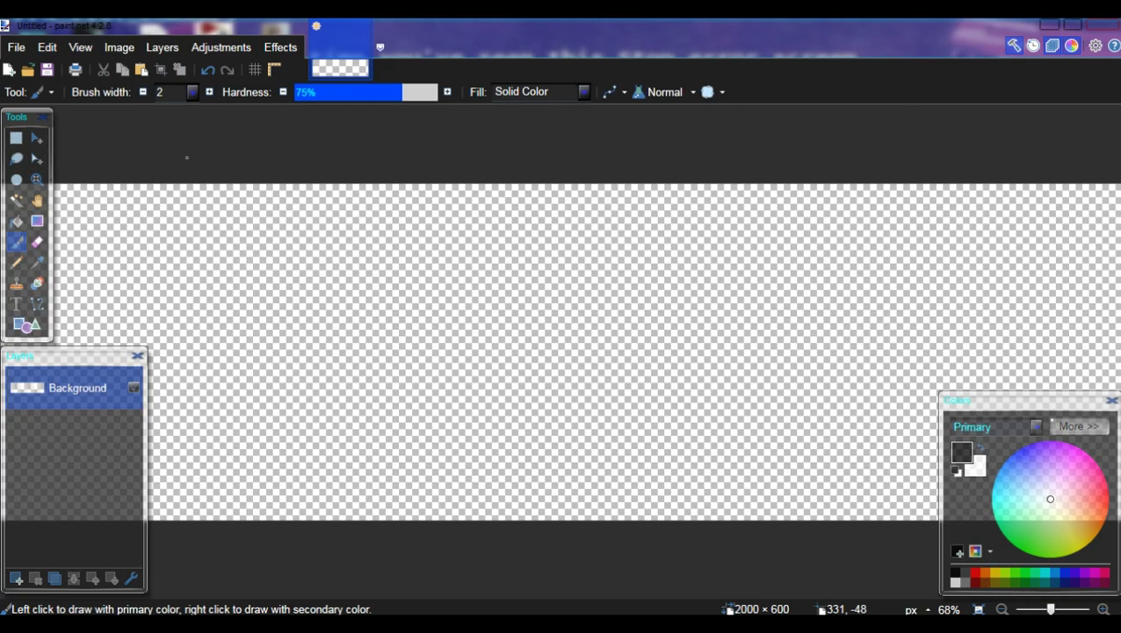
- Start a centered text entry on the canvas using the NiseSegaSonic font at size 216
{"action": "left_click", "coordinate": [16, 303]}
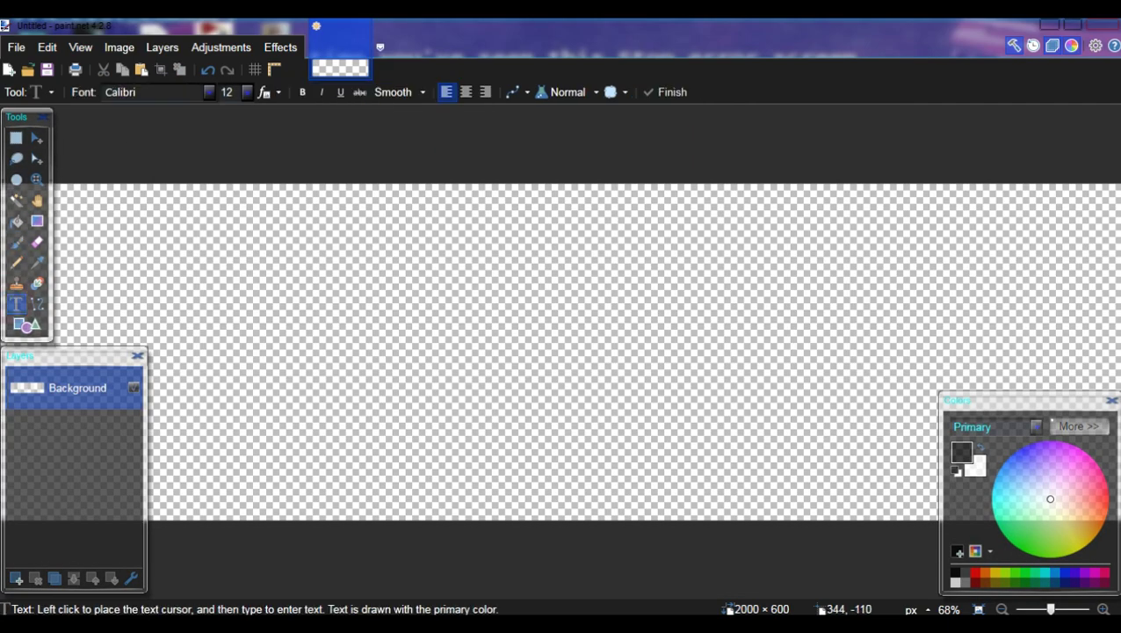
{"action": "left_click", "coordinate": [210, 92]}
{"action": "scroll", "coordinate": [224, 351], "scroll_direction": "down", "scroll_amount": 20}
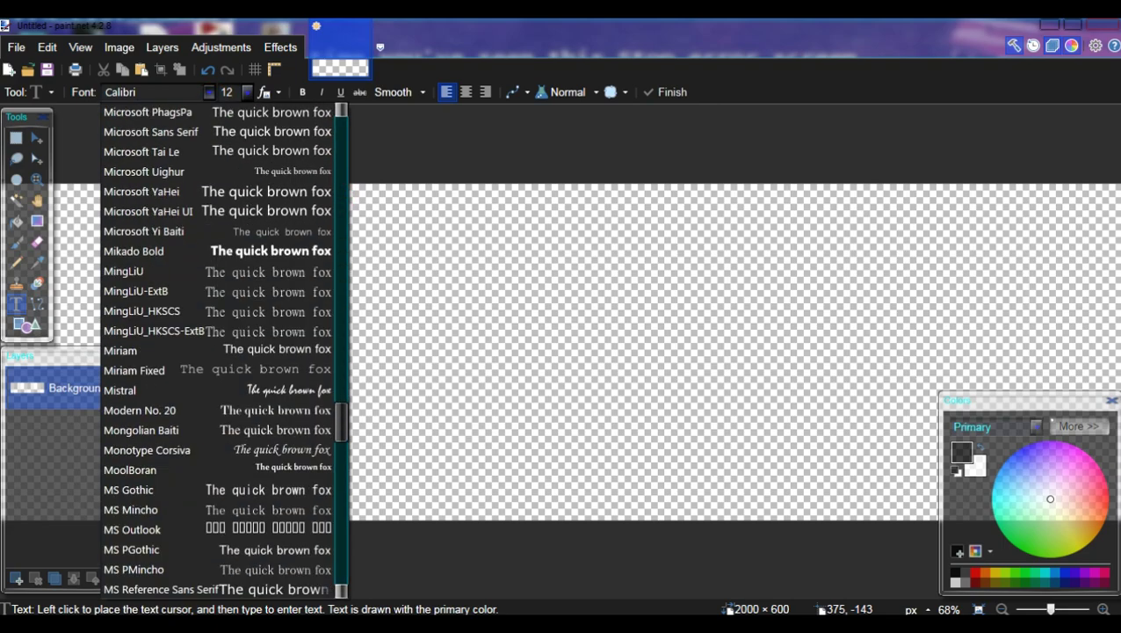
{"action": "scroll", "coordinate": [255, 448], "scroll_direction": "down", "scroll_amount": 5}
{"action": "left_click", "coordinate": [257, 451]}
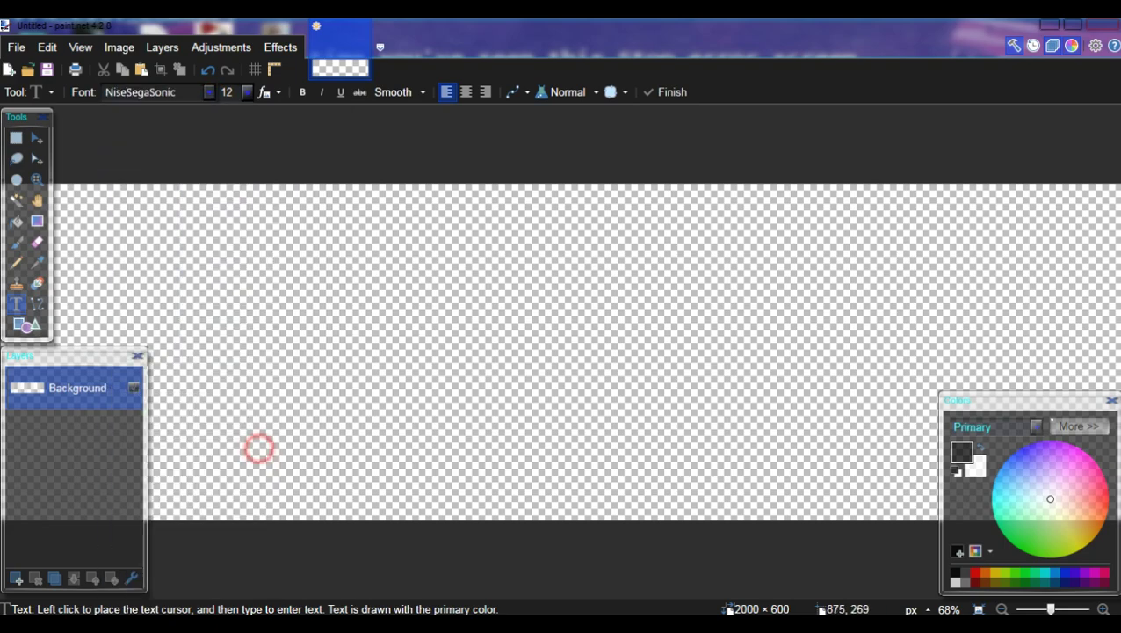
{"action": "left_click", "coordinate": [466, 92]}
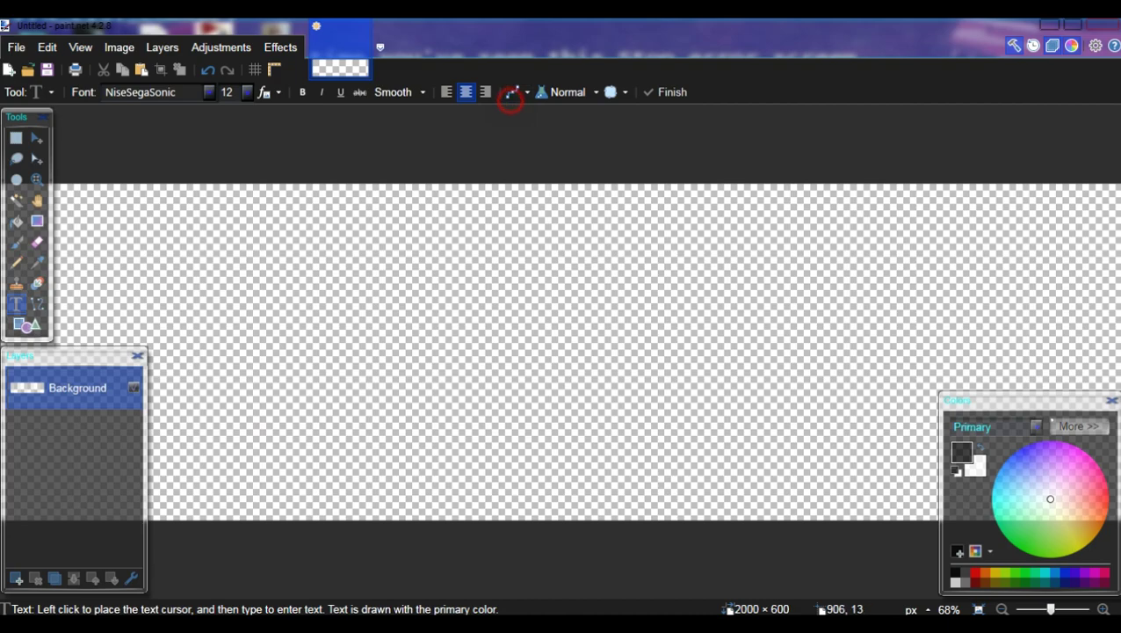
{"action": "left_click", "coordinate": [509, 309]}
{"action": "left_click", "coordinate": [247, 92]}
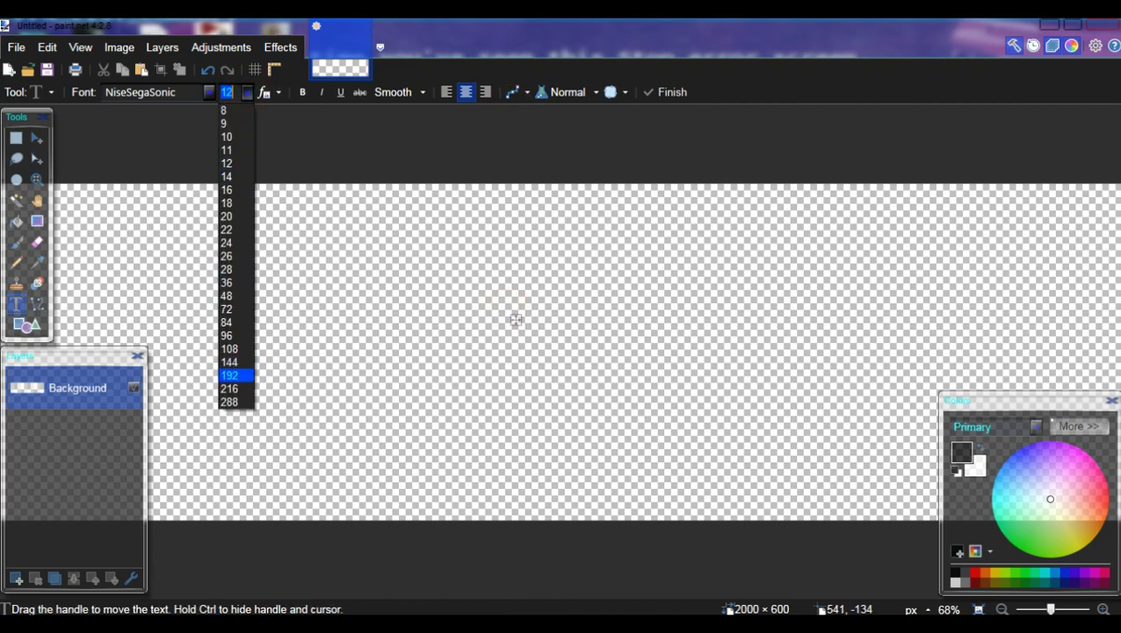
{"action": "left_click", "coordinate": [235, 387]}
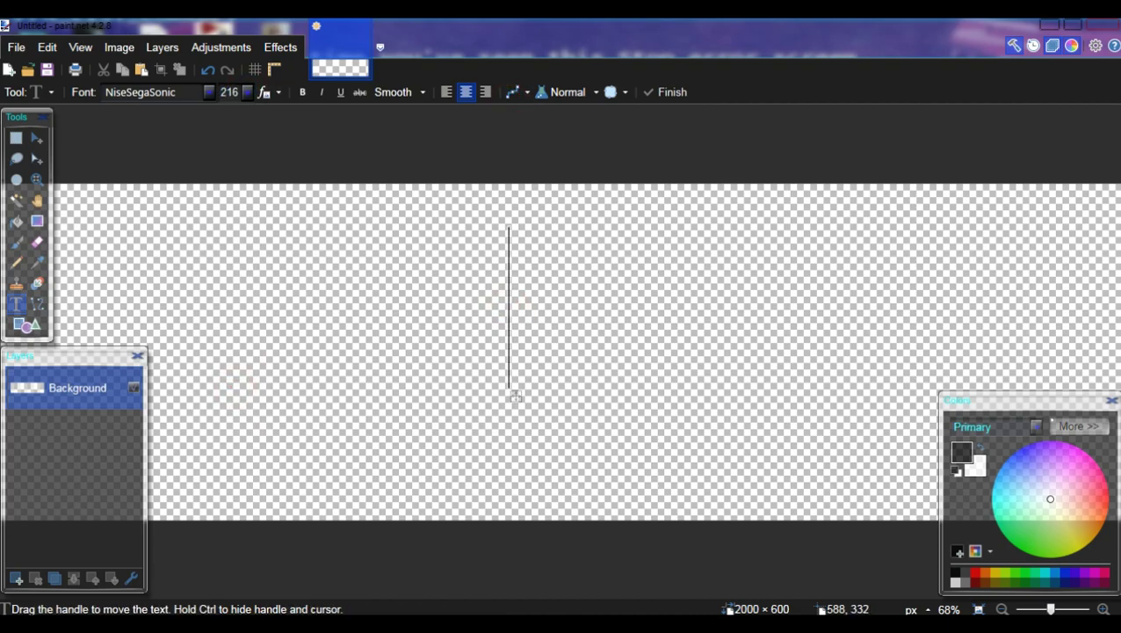
- Enter the text SONIC2 and shift it to the middle of the transparent canvas
{"action": "type", "text": "SONIC"}
{"action": "type", "text": "2"}
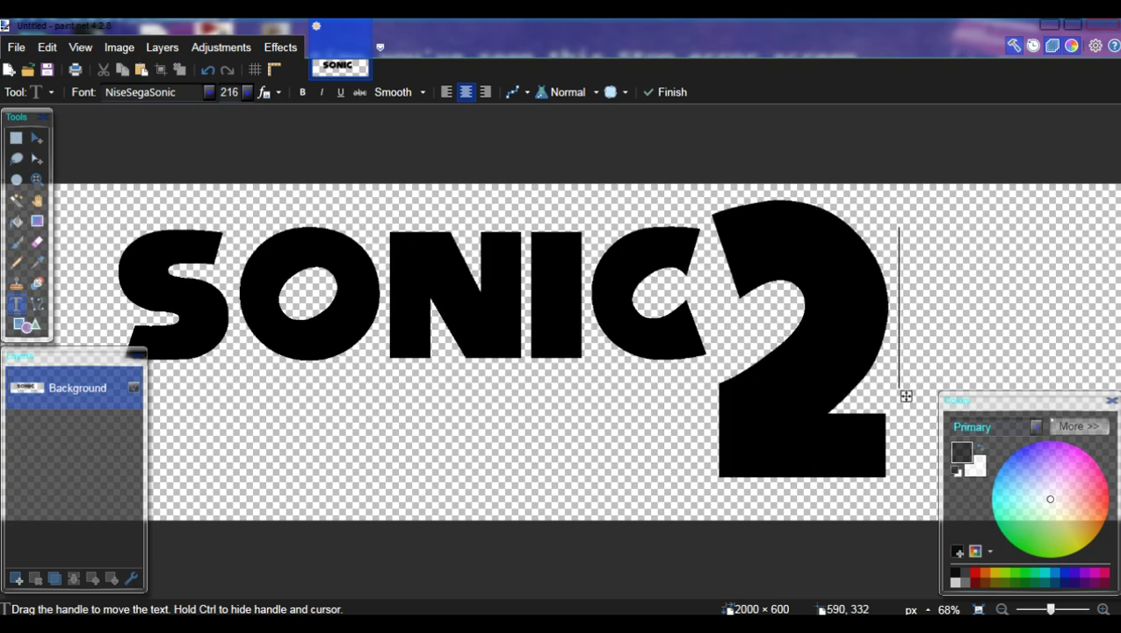
{"action": "key", "text": "ctrl+b"}
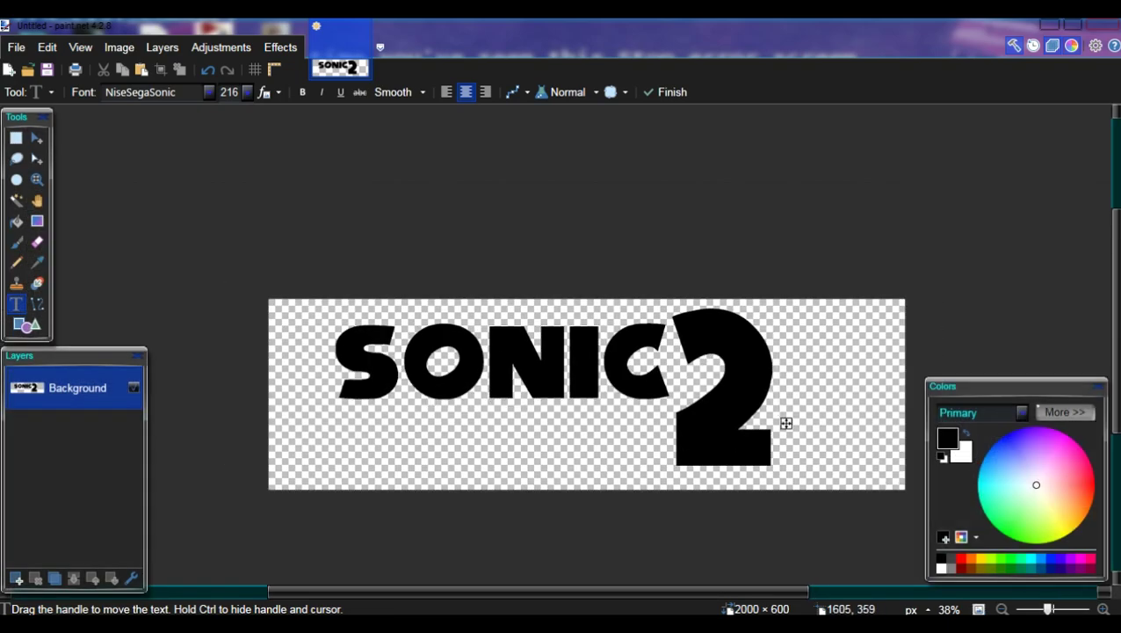
{"action": "left_click_drag", "start_coordinate": [784, 425], "coordinate": [815, 433]}
- Fill the black SONIC2 lettering with dark blue, RGB 16, 43, 110, using the Paint Bucket
{"action": "left_click", "coordinate": [1065, 413]}
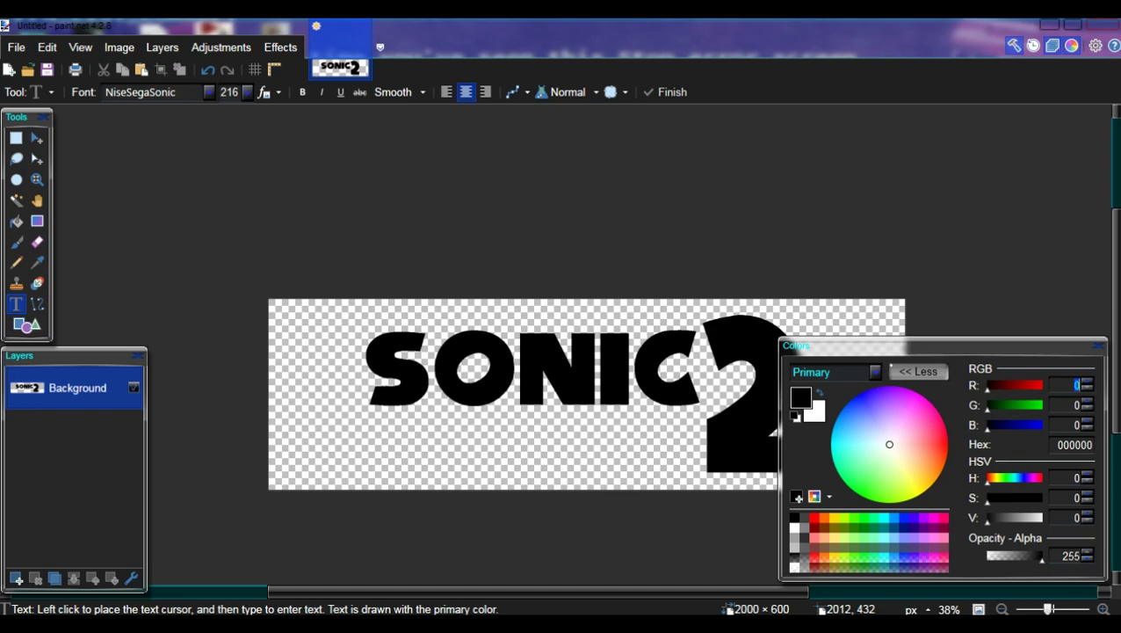
{"action": "left_click", "coordinate": [1041, 498]}
{"action": "left_click", "coordinate": [990, 517]}
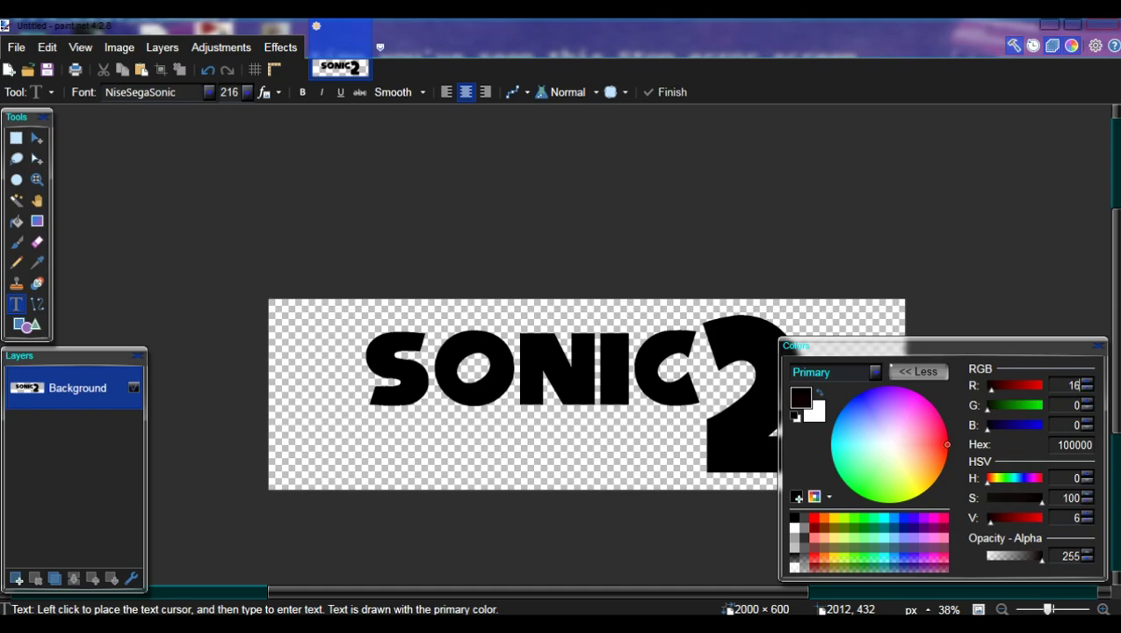
{"action": "type", "text": "43"}
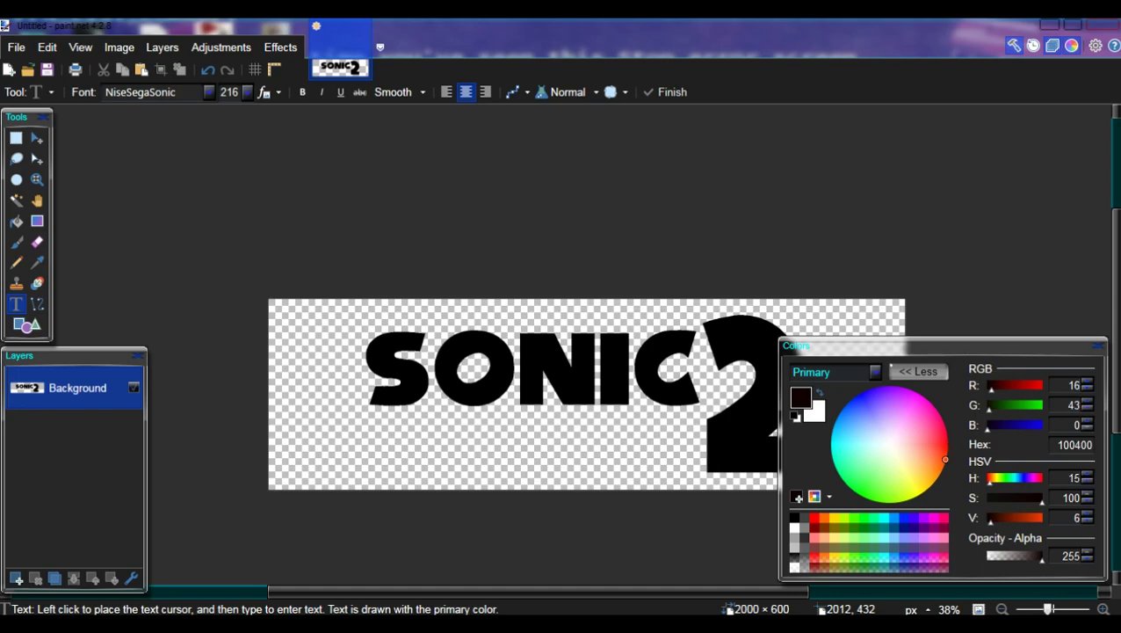
{"action": "key", "text": "Tab"}
{"action": "type", "text": "110"}
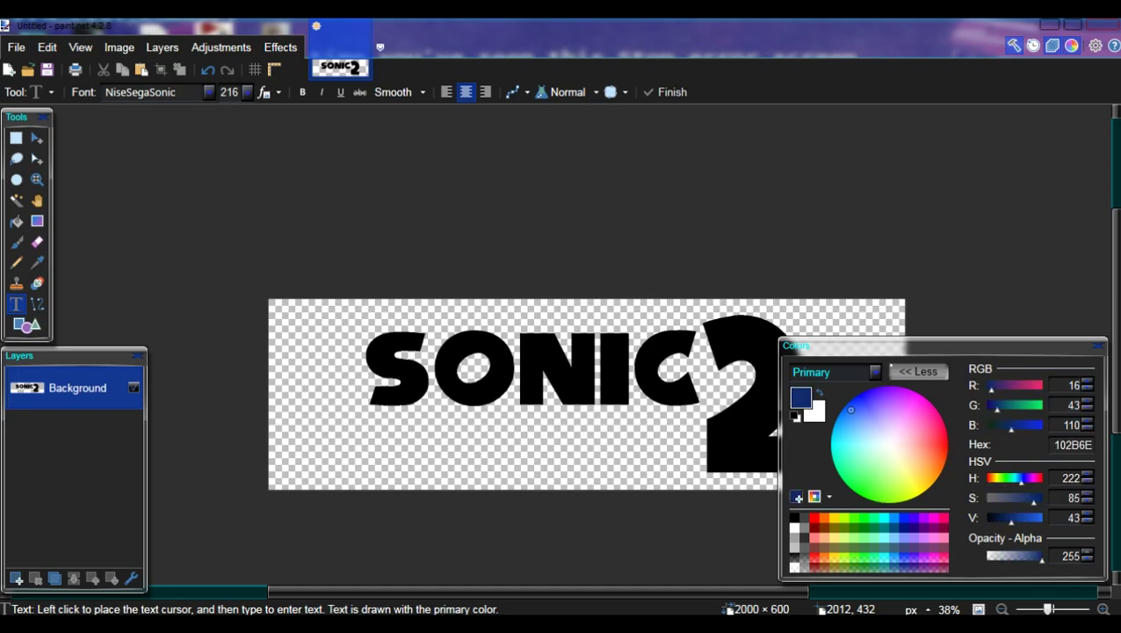
{"action": "left_click", "coordinate": [16, 221]}
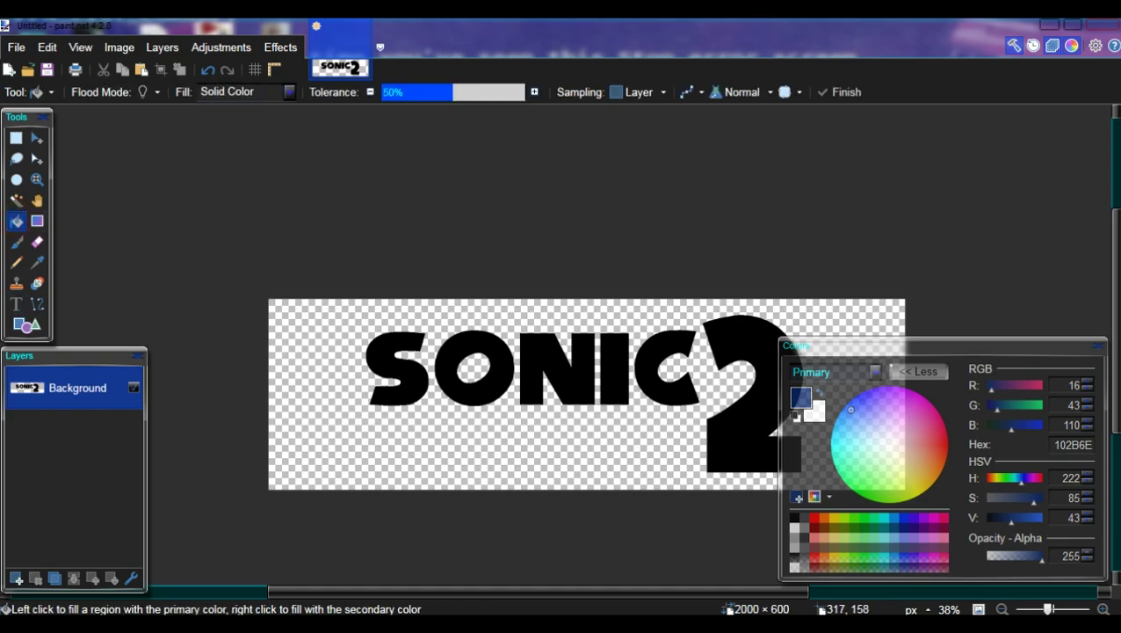
{"action": "left_click", "coordinate": [378, 348]}
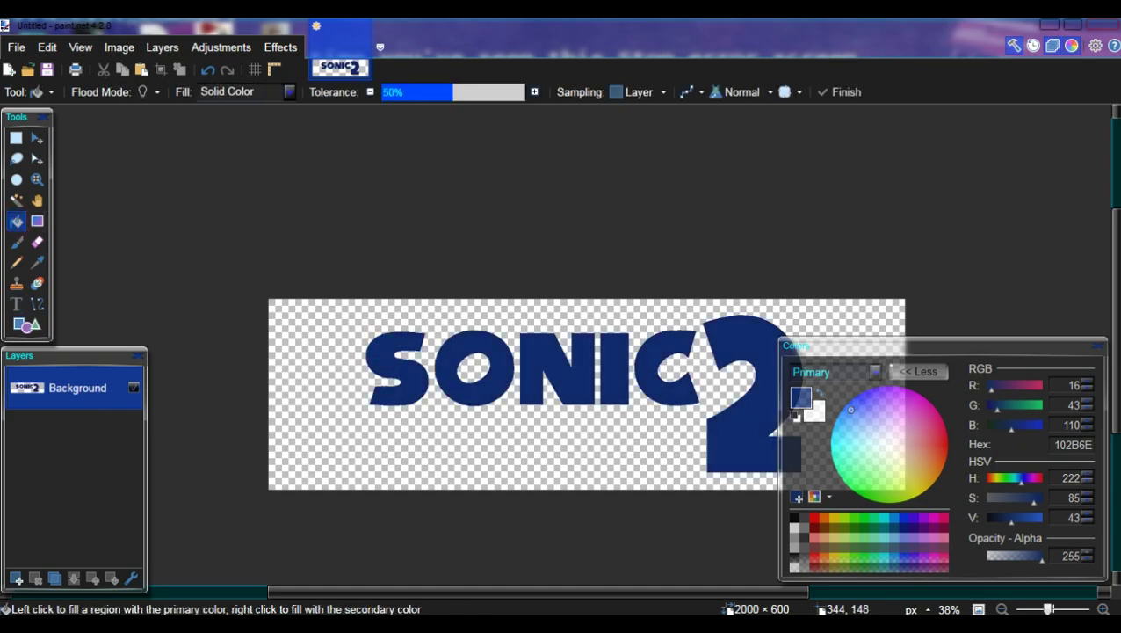
- Apply the Outline Object effect to the lettering with width 25, softness 0 and color RGB 244, 157, 19
{"action": "left_click", "coordinate": [280, 46]}
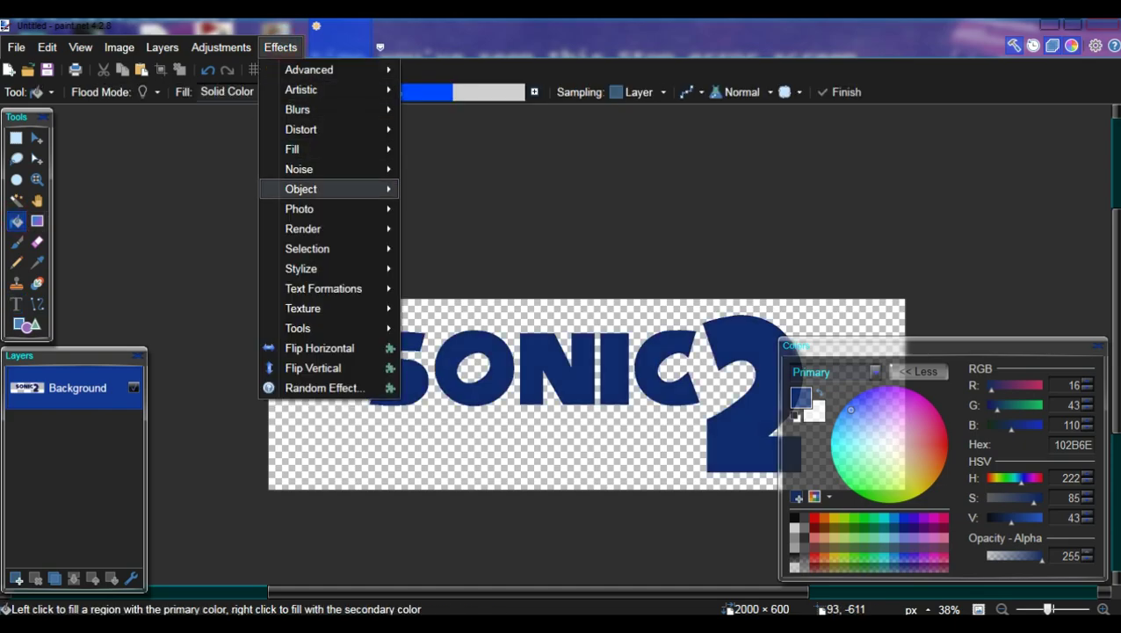
{"action": "mouse_move", "coordinate": [325, 189]}
{"action": "left_click", "coordinate": [465, 288]}
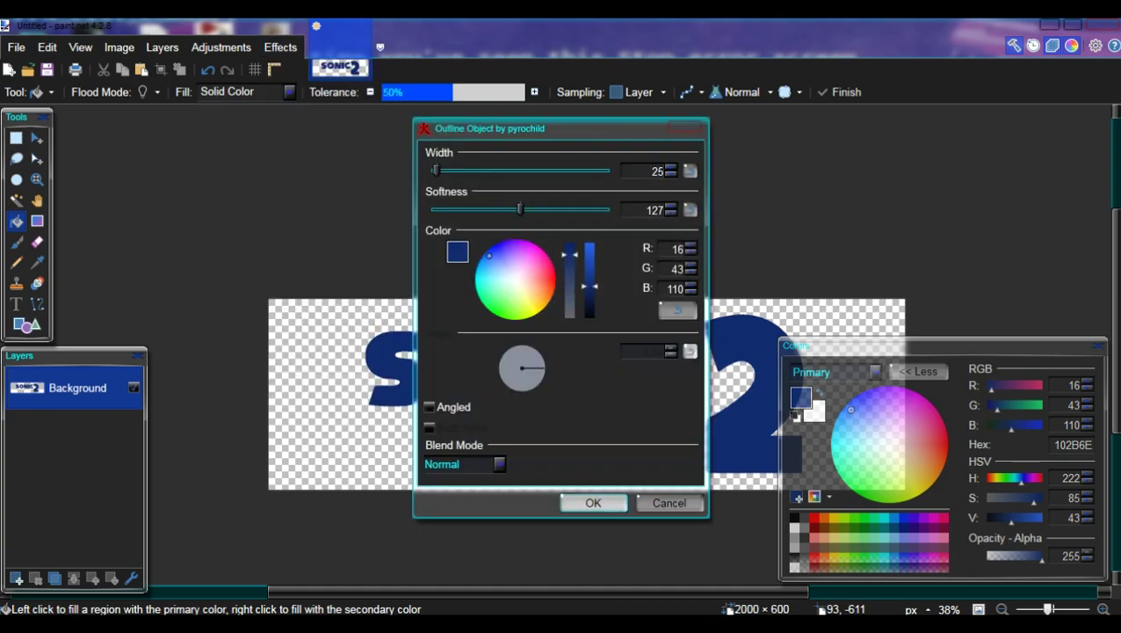
{"action": "double_click", "coordinate": [655, 209]}
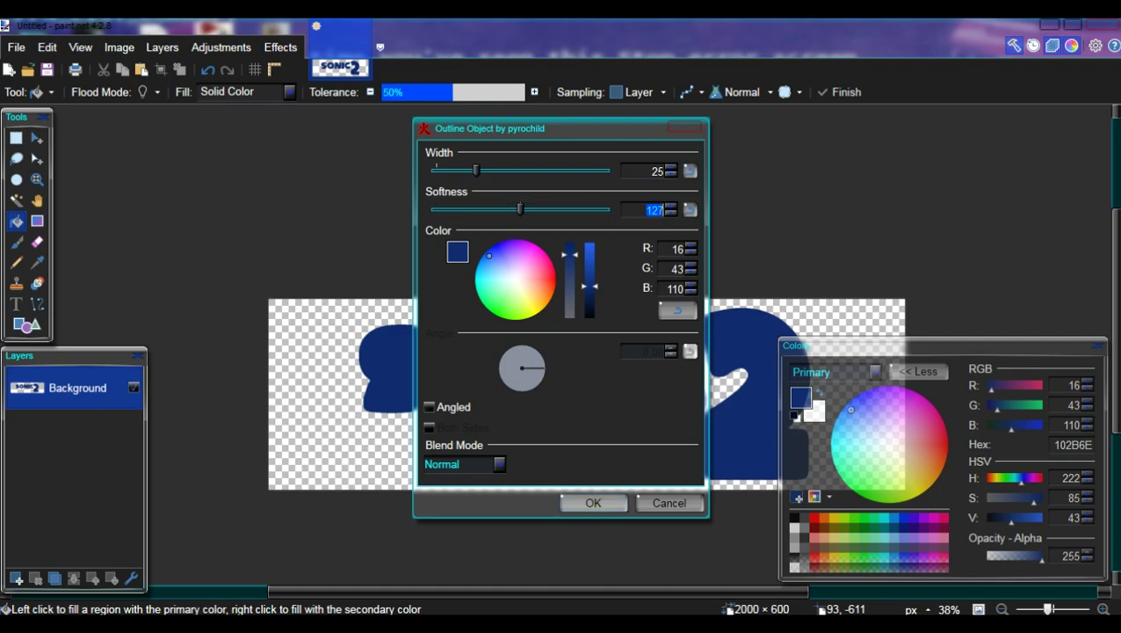
{"action": "type", "text": "0"}
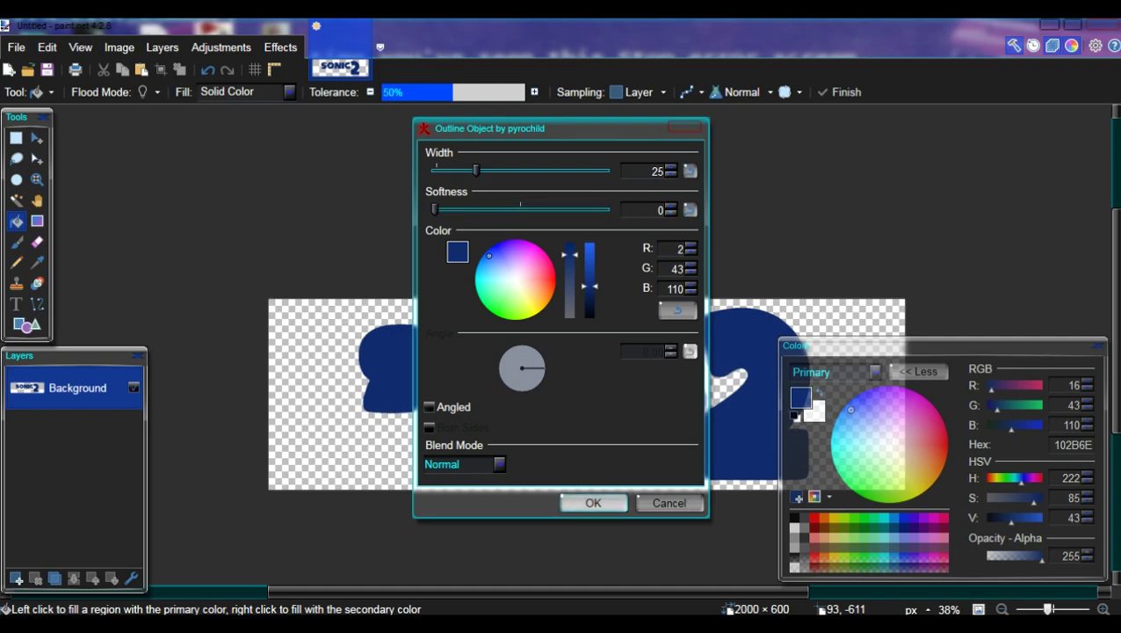
{"action": "key", "text": "Tab"}
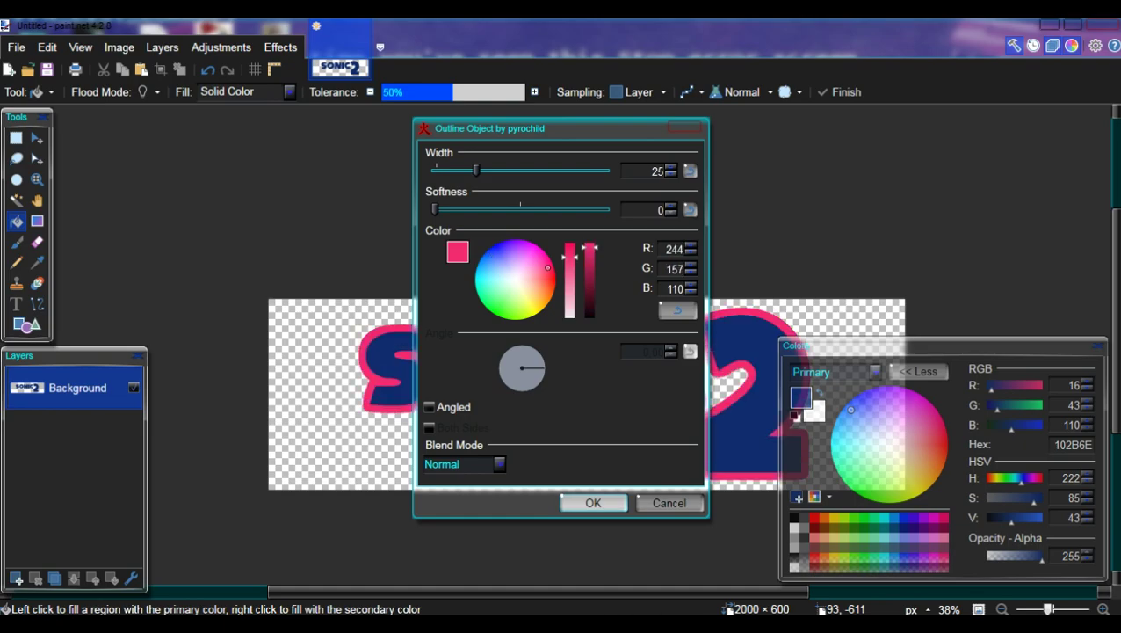
{"action": "key", "text": "Tab"}
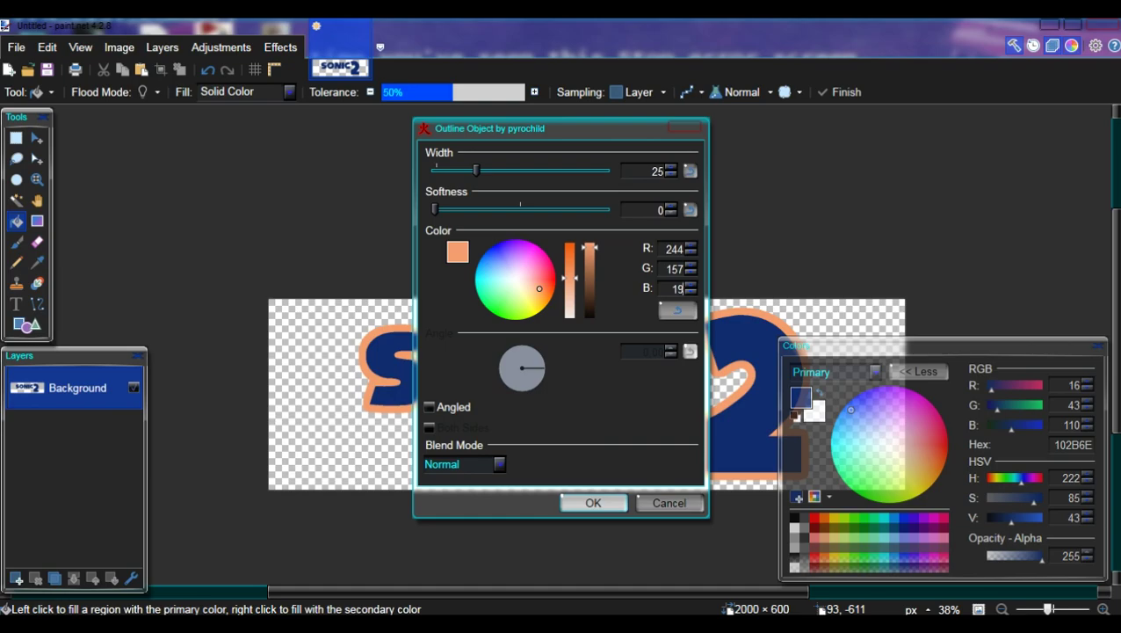
{"action": "type", "text": "19"}
{"action": "key", "text": "Tab"}
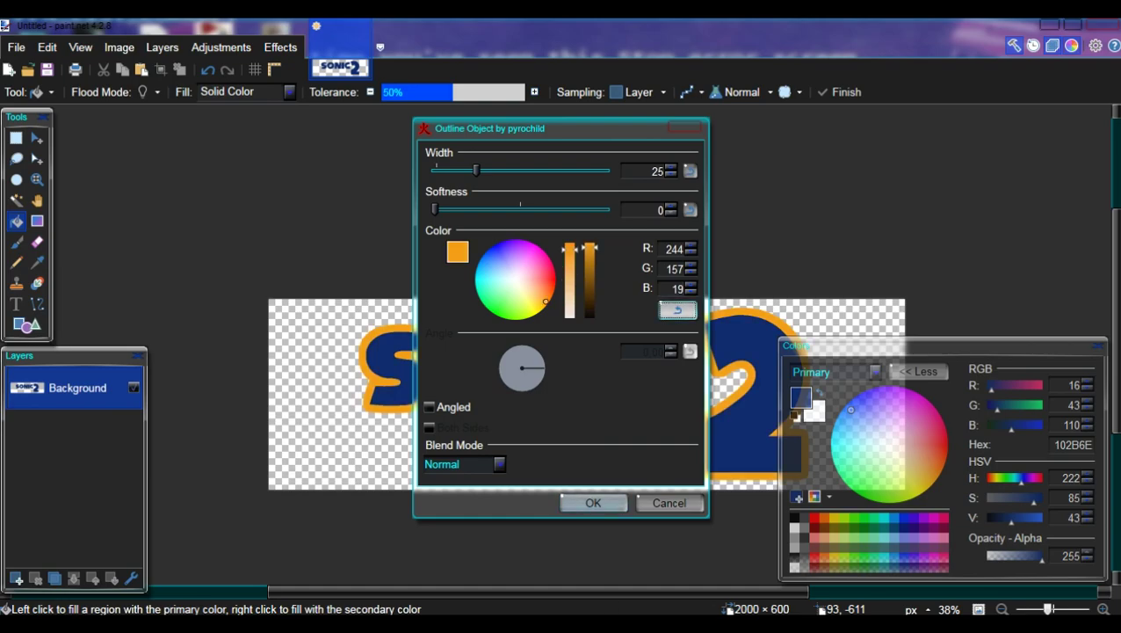
{"action": "left_click", "coordinate": [593, 502]}
- Select the dark blue fill of the SONIC2 lettering with the Magic Wand
{"action": "key", "text": "s"}
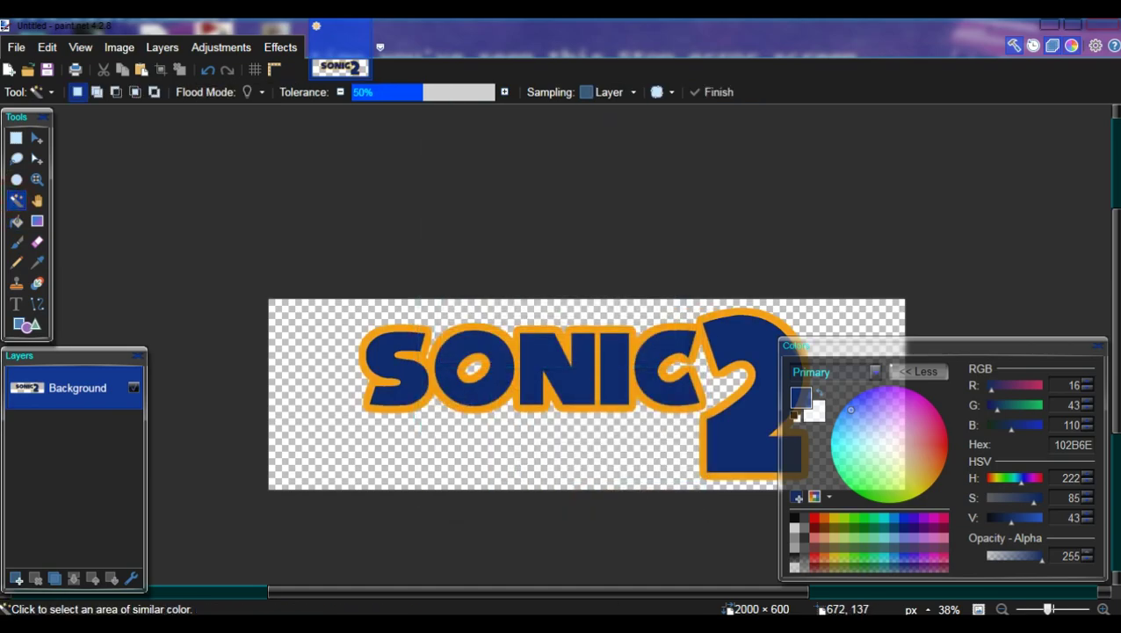
{"action": "left_click", "coordinate": [483, 344]}
{"action": "left_click", "coordinate": [281, 47]}
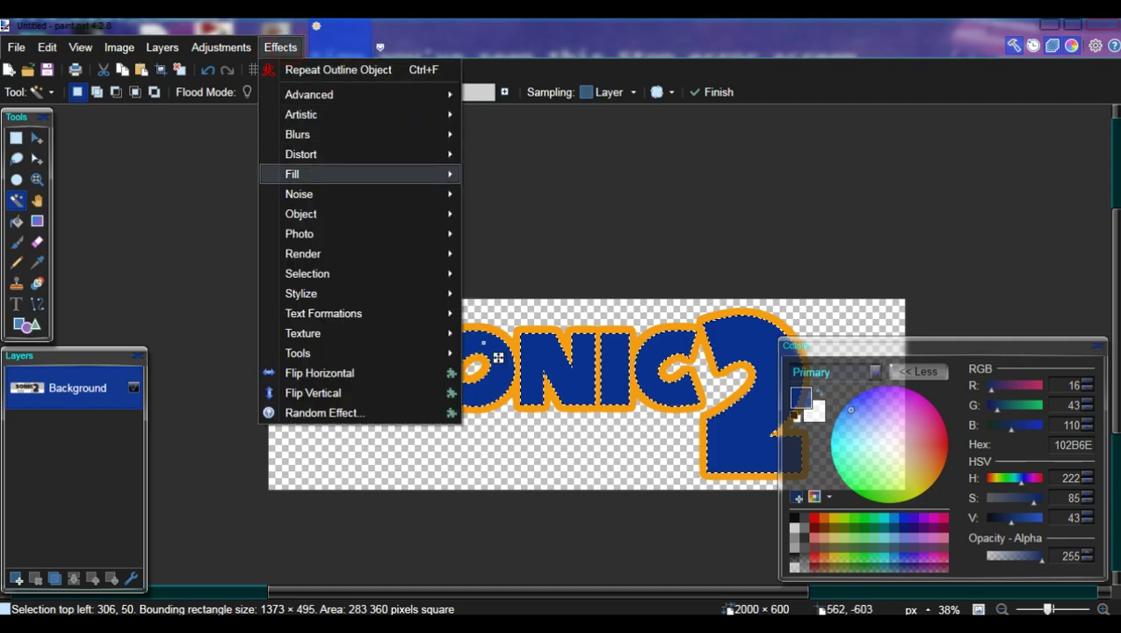
{"action": "mouse_move", "coordinate": [386, 213]}
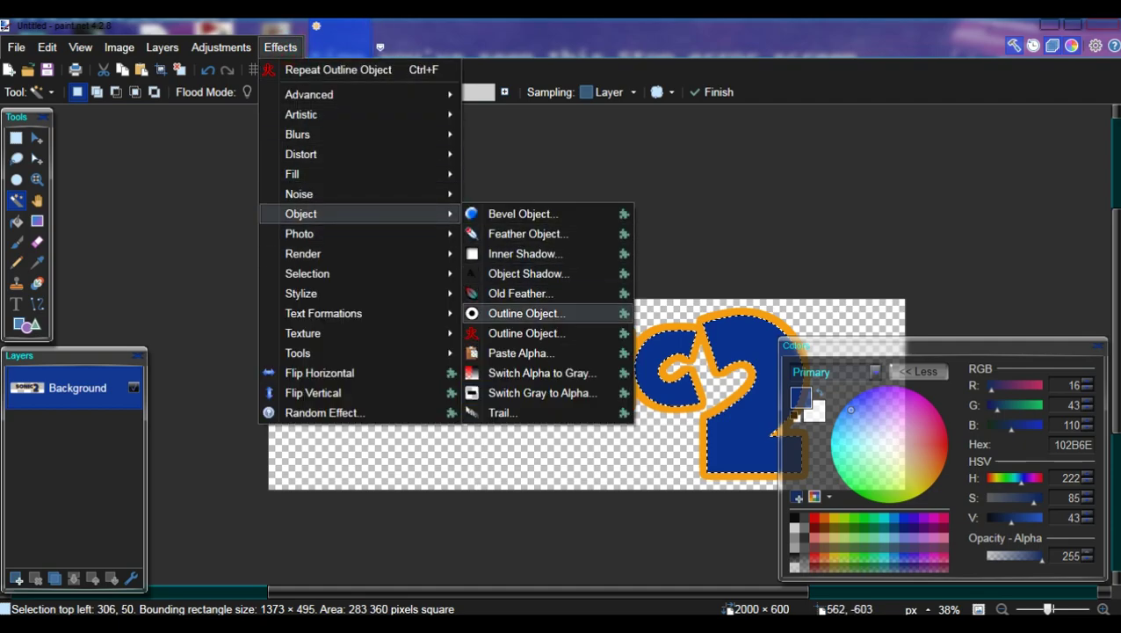
{"action": "left_click", "coordinate": [527, 333]}
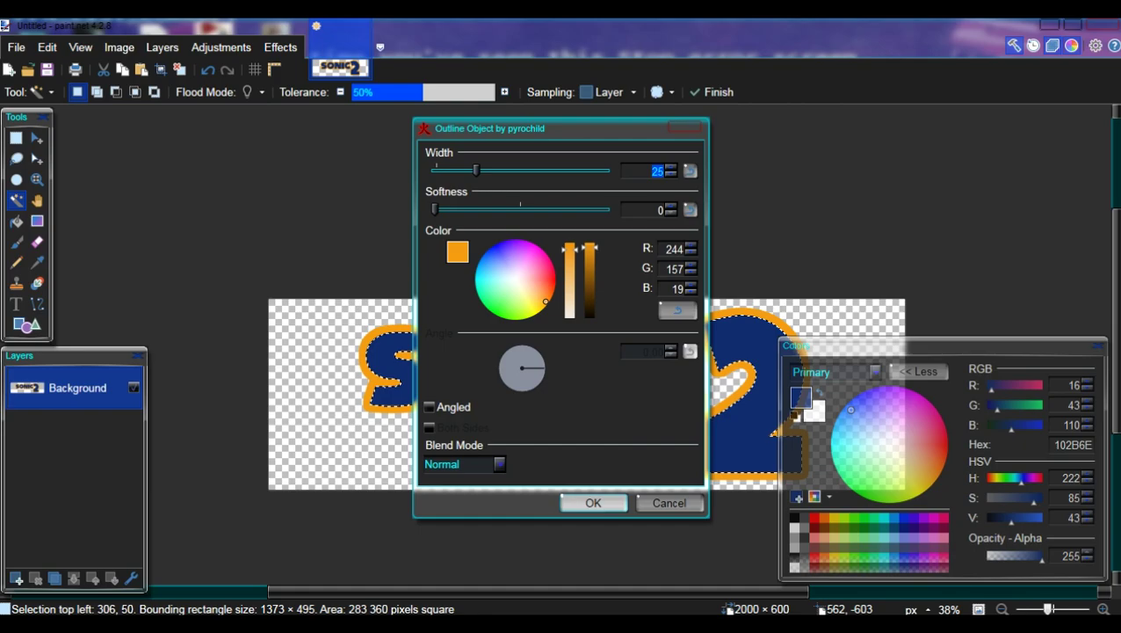
{"action": "left_click", "coordinate": [669, 503]}
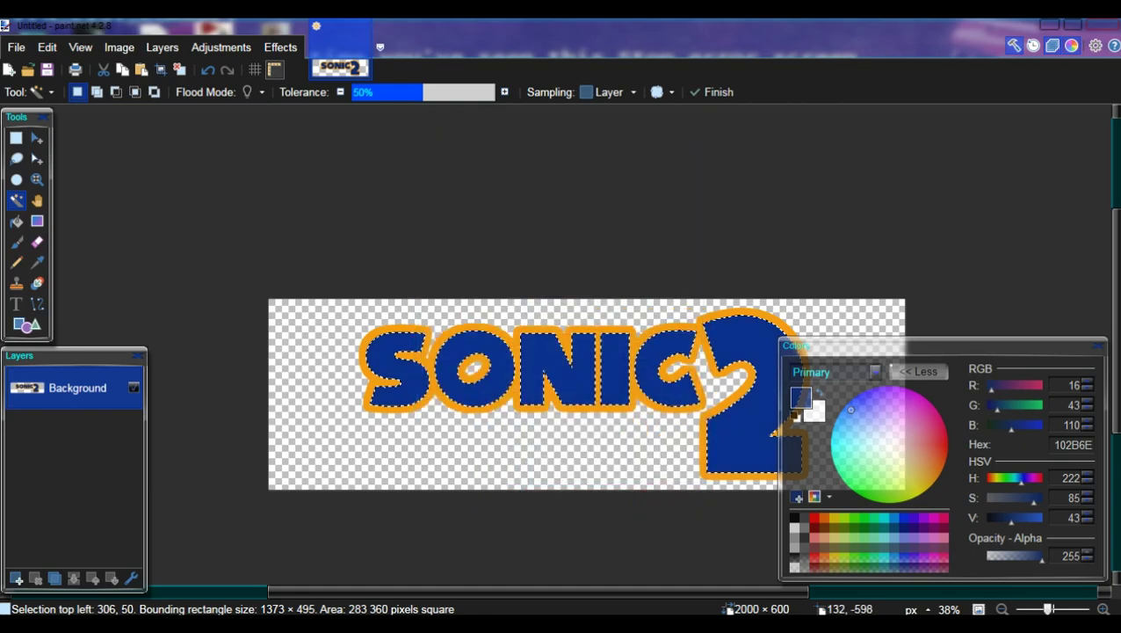
- Apply Bevel Object to the selected blue lettering with depth 10 and strength 0.50, and deselect it
{"action": "left_click", "coordinate": [280, 47]}
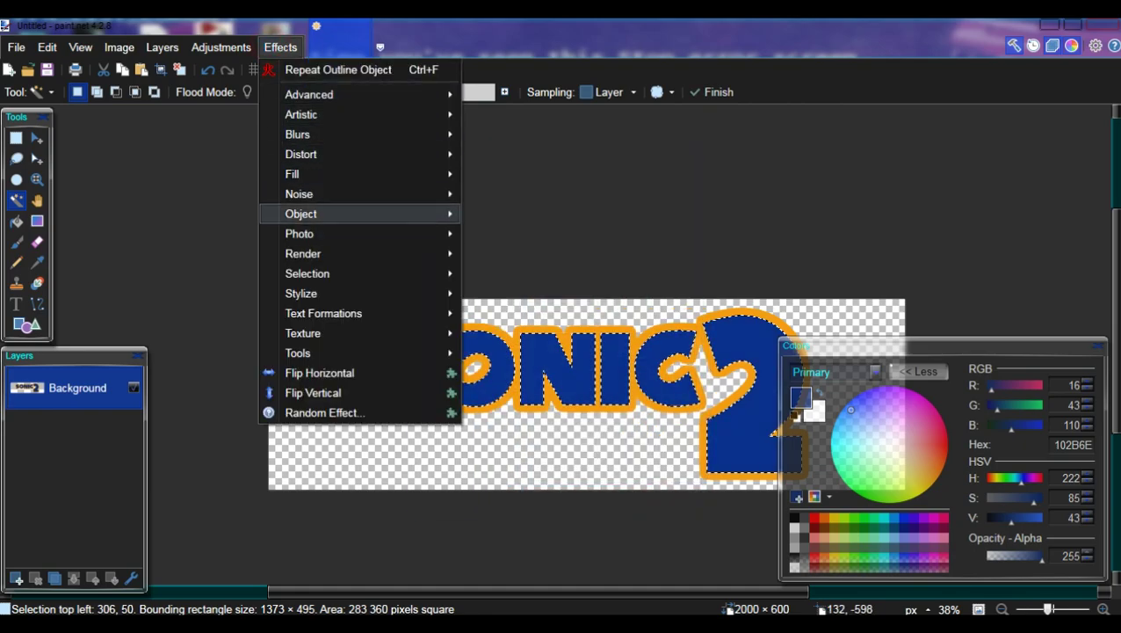
{"action": "left_click", "coordinate": [527, 213]}
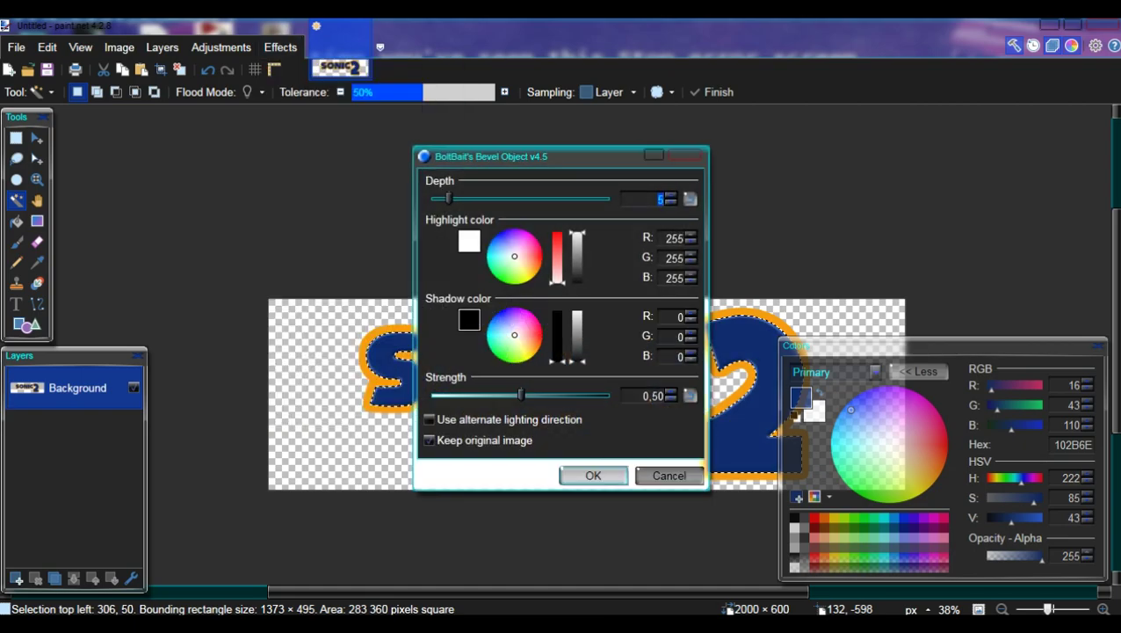
{"action": "left_click_drag", "start_coordinate": [536, 156], "coordinate": [729, 151]}
{"action": "key", "text": "Up"}
{"action": "key", "text": "Up"}
{"action": "key", "text": "Up"}
{"action": "key", "text": "Up"}
{"action": "key", "text": "Up"}
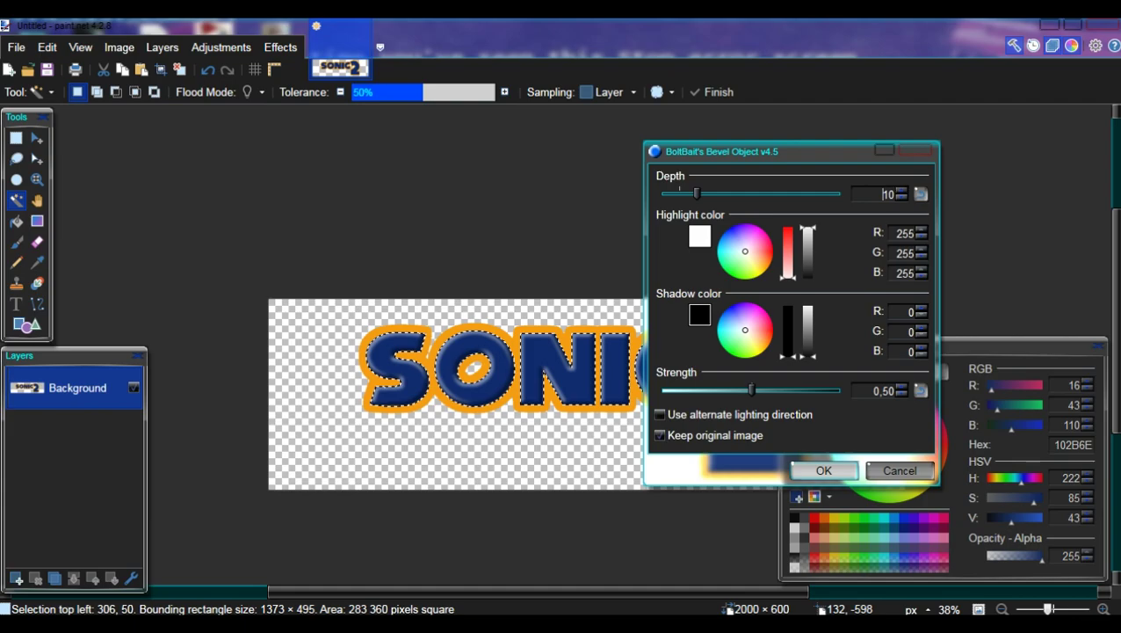
{"action": "key", "text": "Return"}
{"action": "key", "text": "ctrl+d"}
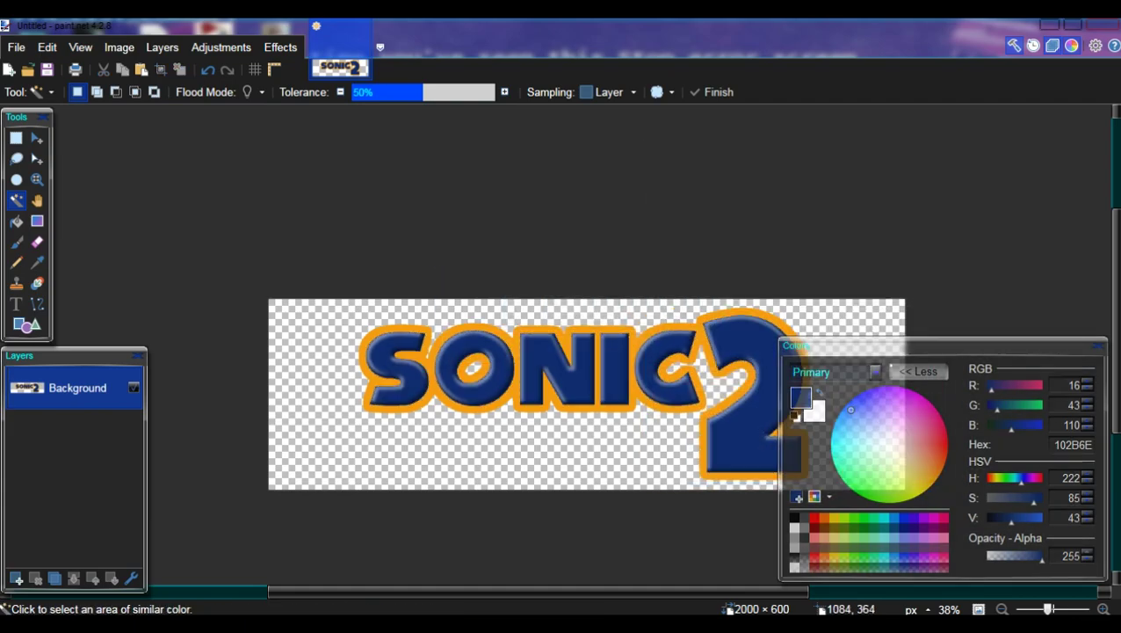
- Select the orange outline with the Magic Wand, apply Bevel Object to it with a lightened shadow color, and deselect it
{"action": "left_click", "coordinate": [520, 351]}
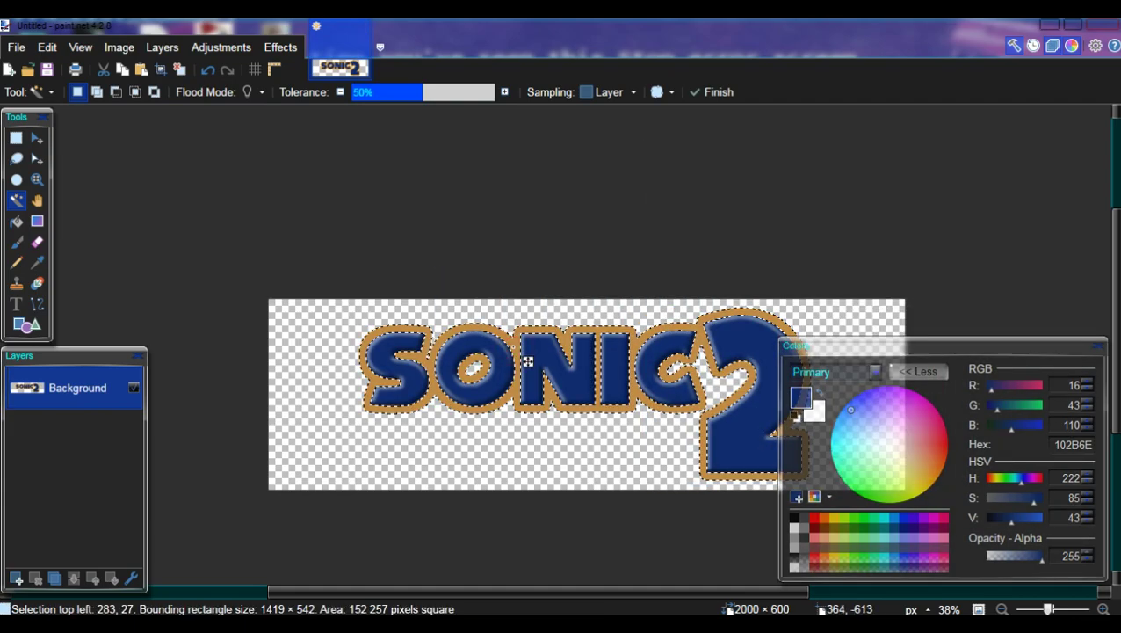
{"action": "key", "text": "alt+c"}
{"action": "mouse_move", "coordinate": [422, 213]}
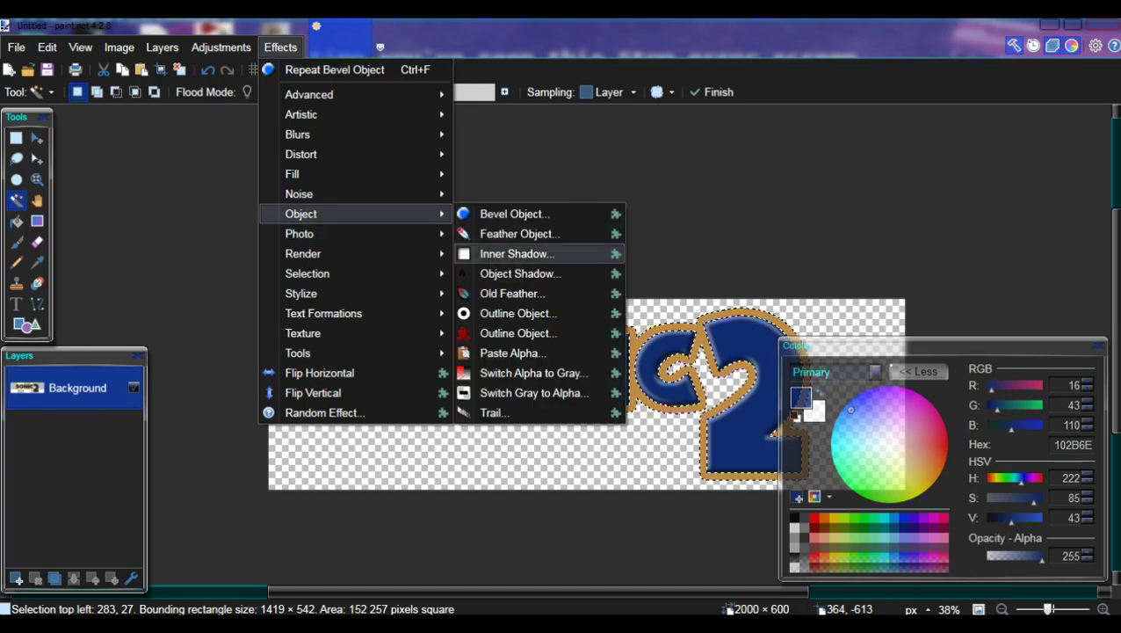
{"action": "left_click", "coordinate": [490, 219]}
{"action": "left_click_drag", "start_coordinate": [578, 362], "coordinate": [577, 341]}
{"action": "left_click", "coordinate": [692, 320]}
{"action": "left_click", "coordinate": [692, 320]}
{"action": "left_click", "coordinate": [692, 340]}
{"action": "left_click", "coordinate": [691, 340]}
{"action": "left_click", "coordinate": [691, 360]}
{"action": "left_click", "coordinate": [692, 359]}
{"action": "left_click", "coordinate": [612, 475]}
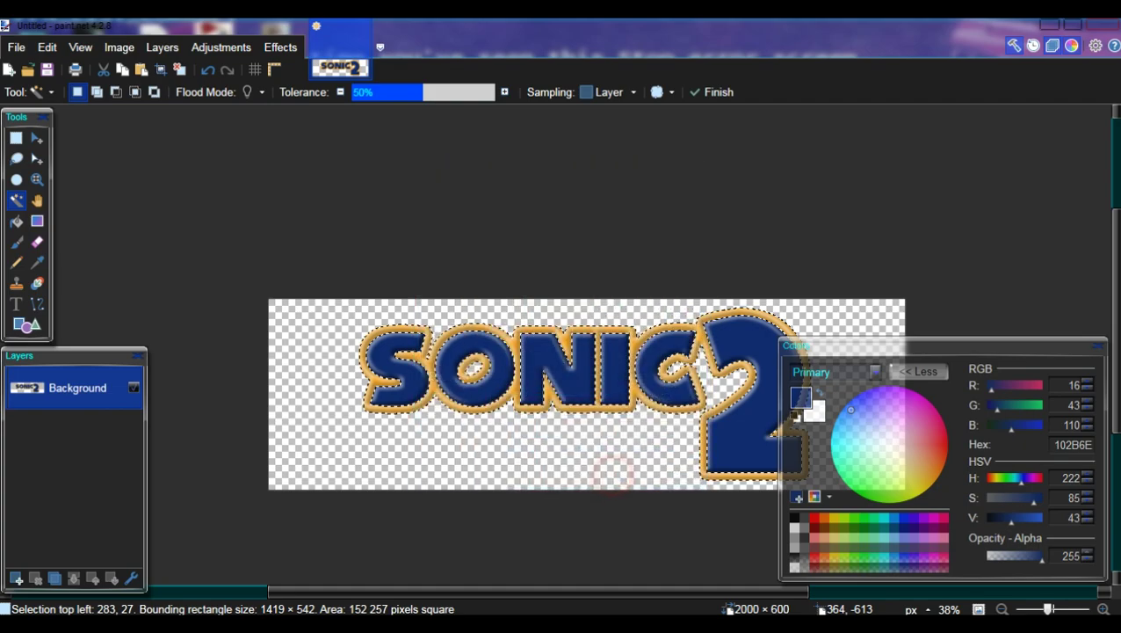
{"action": "key", "text": "ctrl+d"}
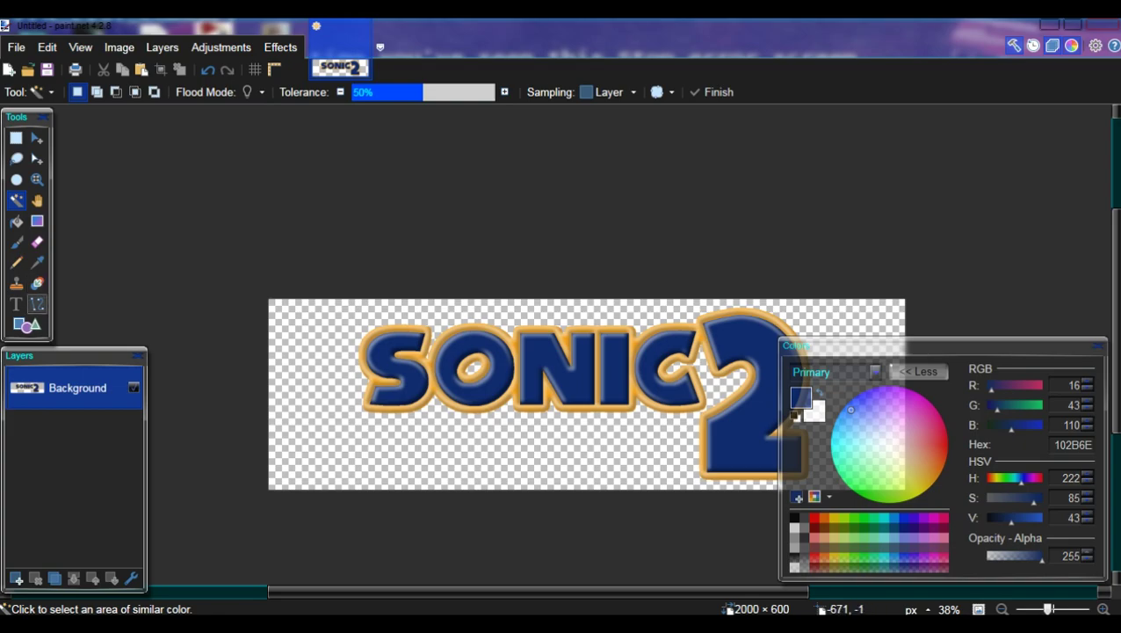
- Set the primary color to RGB 223, 8, 65
{"action": "left_click", "coordinate": [1071, 385]}
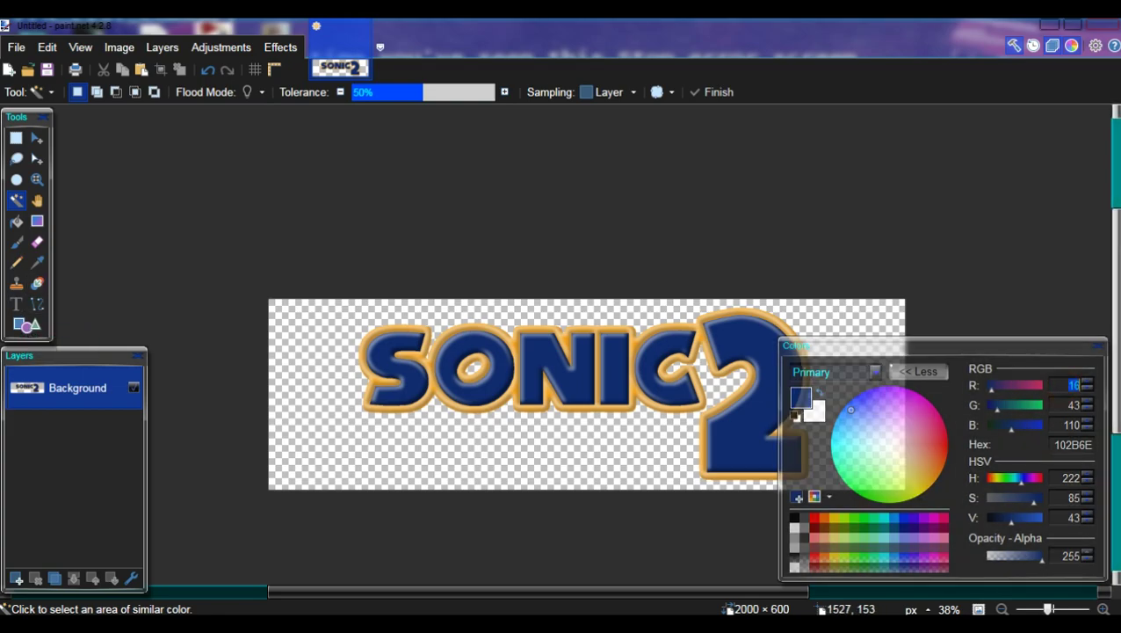
{"action": "type", "text": "223"}
{"action": "type", "text": "185"}
{"action": "type", "text": "17"}
{"action": "key", "text": "Tab"}
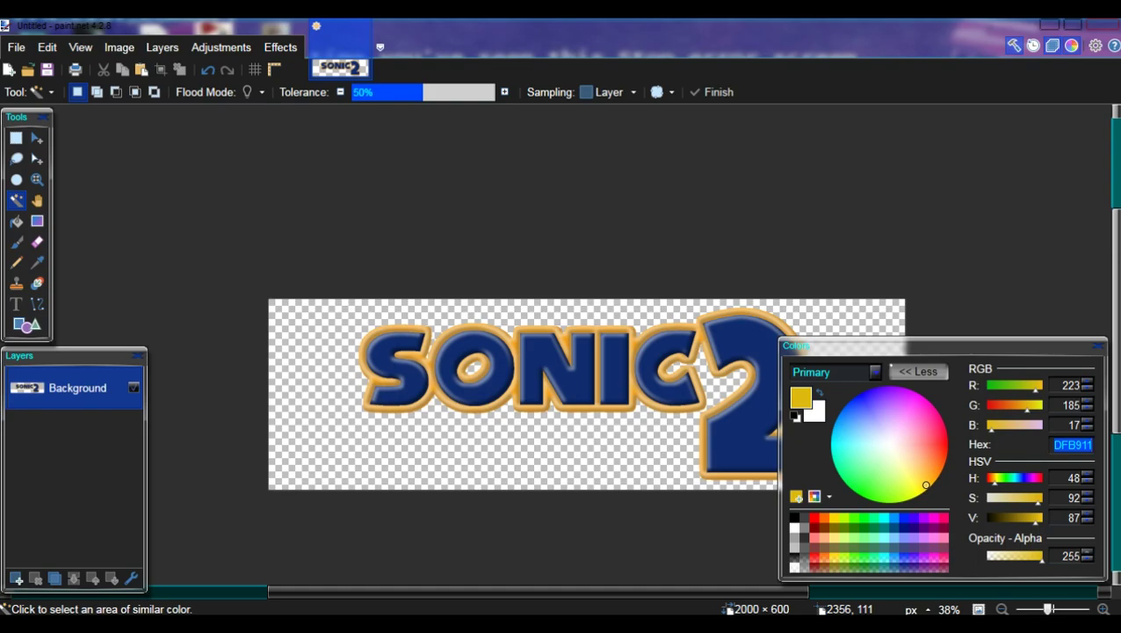
{"action": "left_click", "coordinate": [1060, 404]}
{"action": "type", "text": "8"}
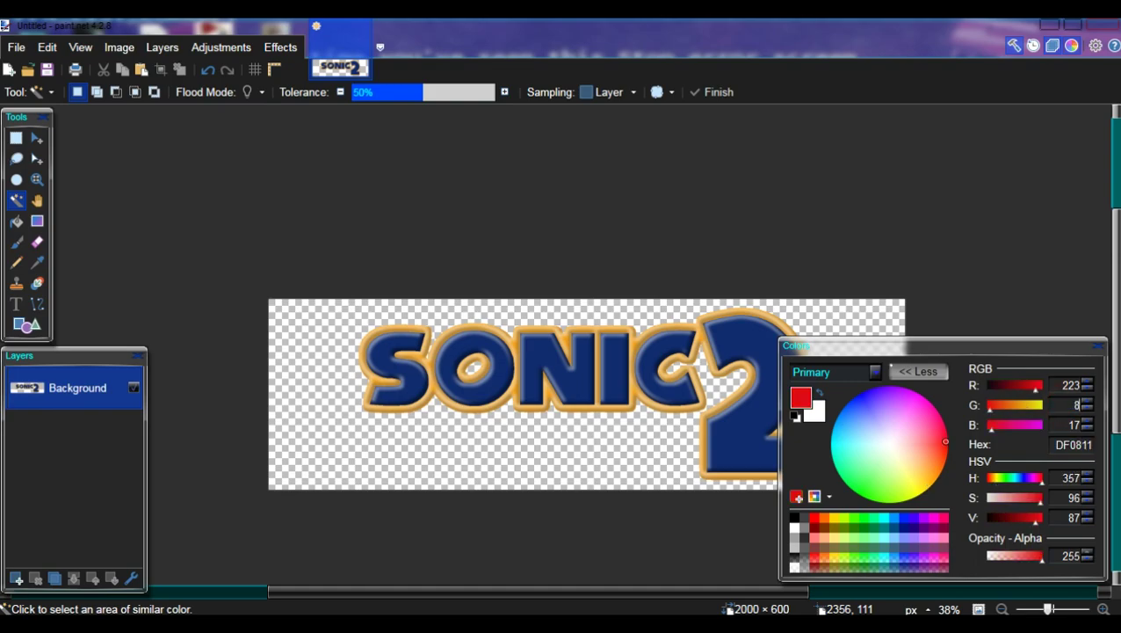
{"action": "type", "text": "65"}
{"action": "key", "text": "Tab"}
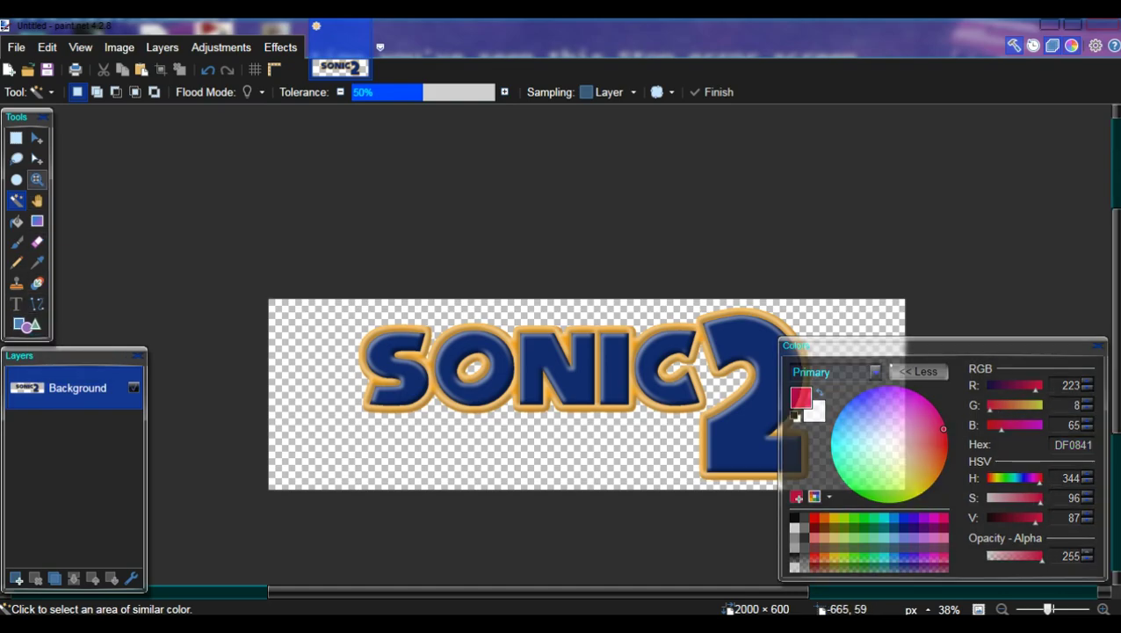
- Add a new layer and place red THE HEDGEHOG lettering in NiseSegaSonic size 216 beneath SONIC, beside the 2
{"action": "left_click", "coordinate": [15, 304]}
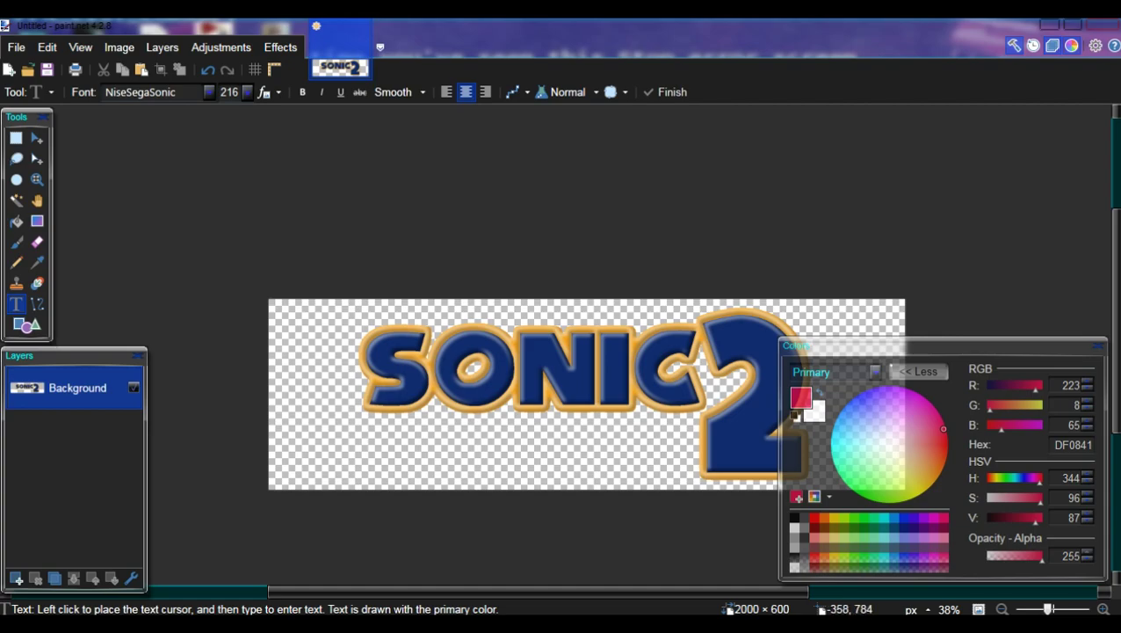
{"action": "left_click", "coordinate": [16, 578]}
{"action": "left_click", "coordinate": [475, 450]}
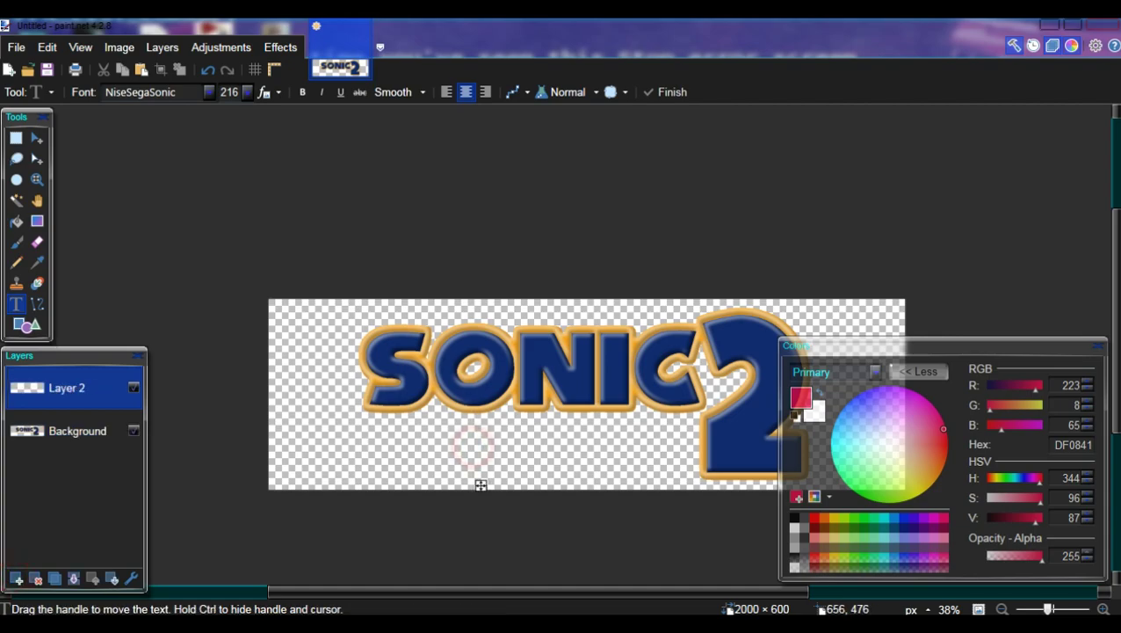
{"action": "type", "text": ";"}
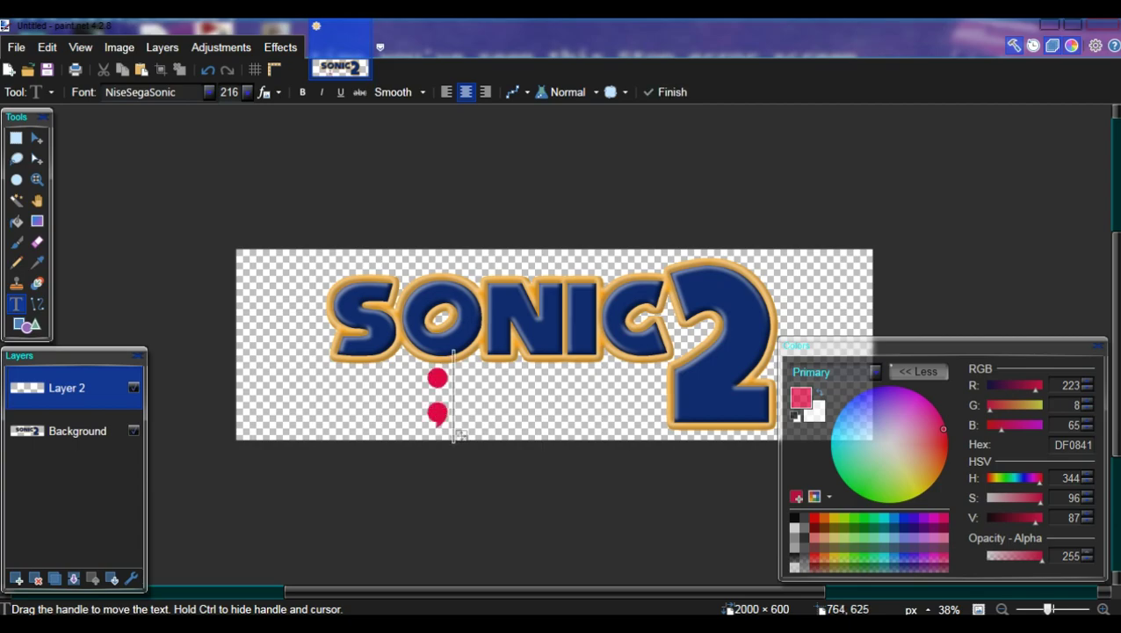
{"action": "key", "text": "BackSpace"}
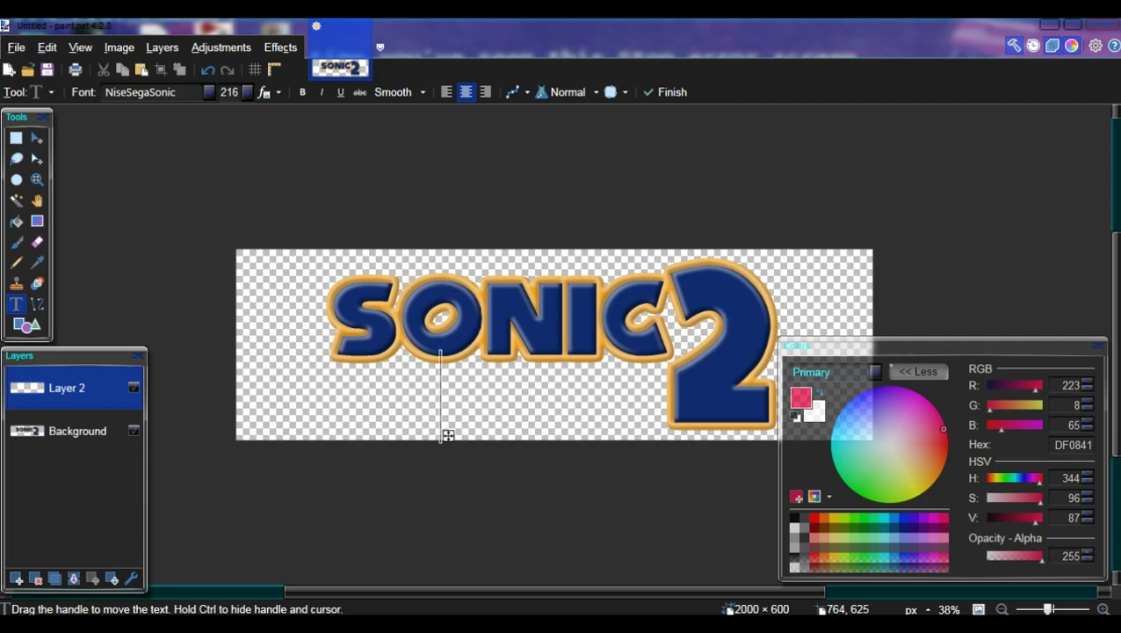
{"action": "type", "text": "THE HEDGEHOG"}
{"action": "left_click_drag", "start_coordinate": [586, 435], "coordinate": [666, 435]}
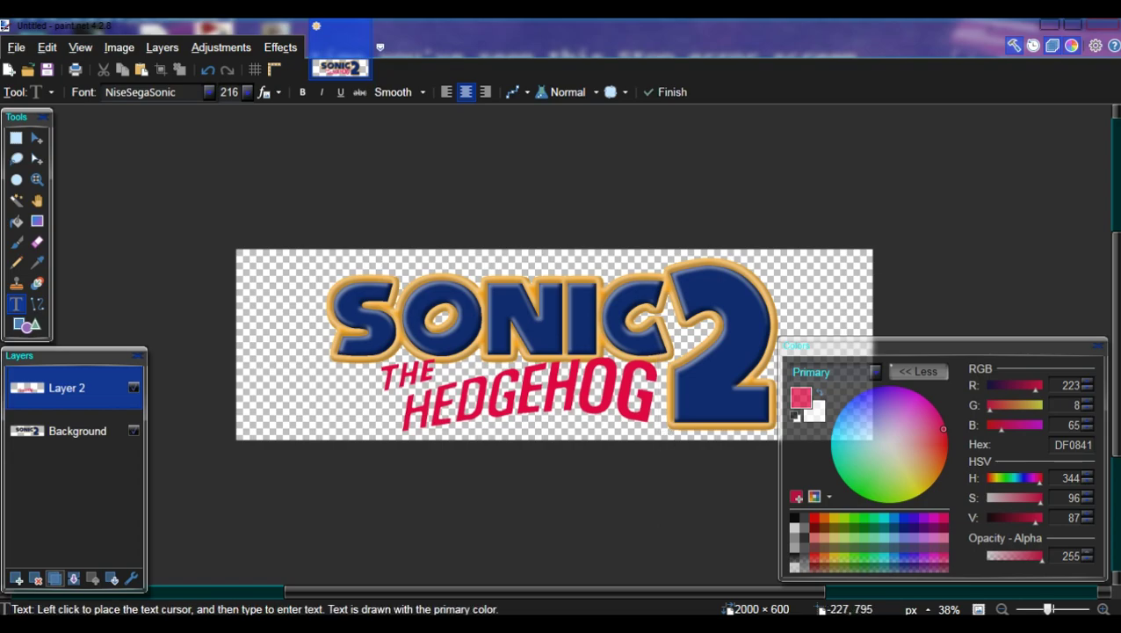
- Duplicate the THE HEDGEHOG layer and, with the lower copy active, set the primary color to RGB 16, 43, 110
{"action": "left_click", "coordinate": [54, 578]}
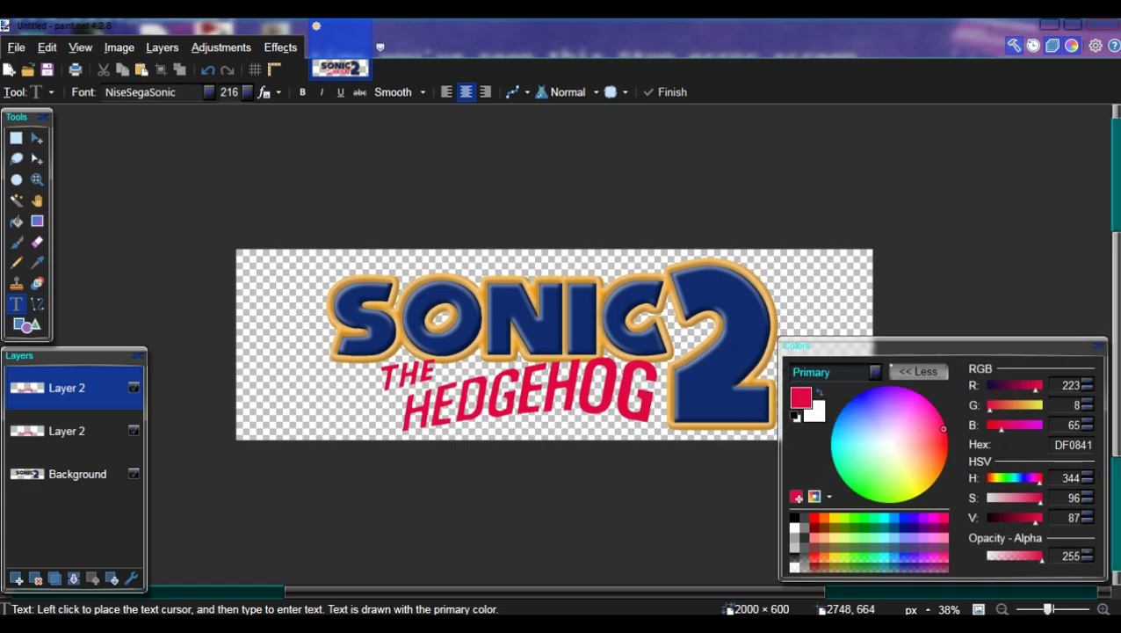
{"action": "left_click", "coordinate": [72, 430]}
{"action": "left_click", "coordinate": [1070, 385]}
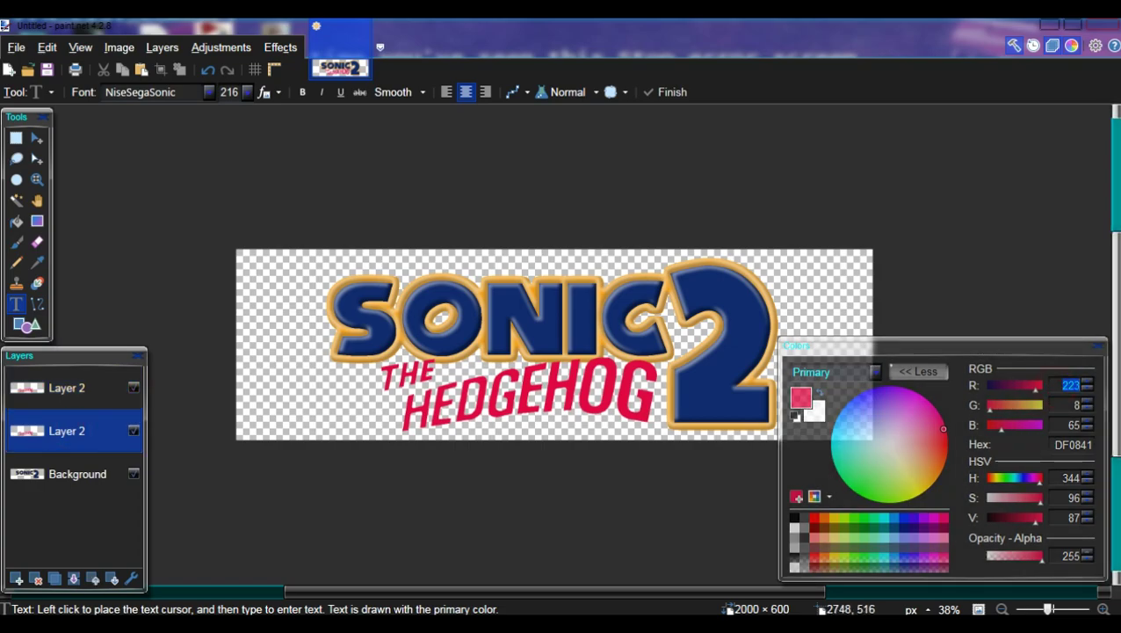
{"action": "type", "text": "1643"}
{"action": "key", "text": "Tab"}
{"action": "type", "text": "110"}
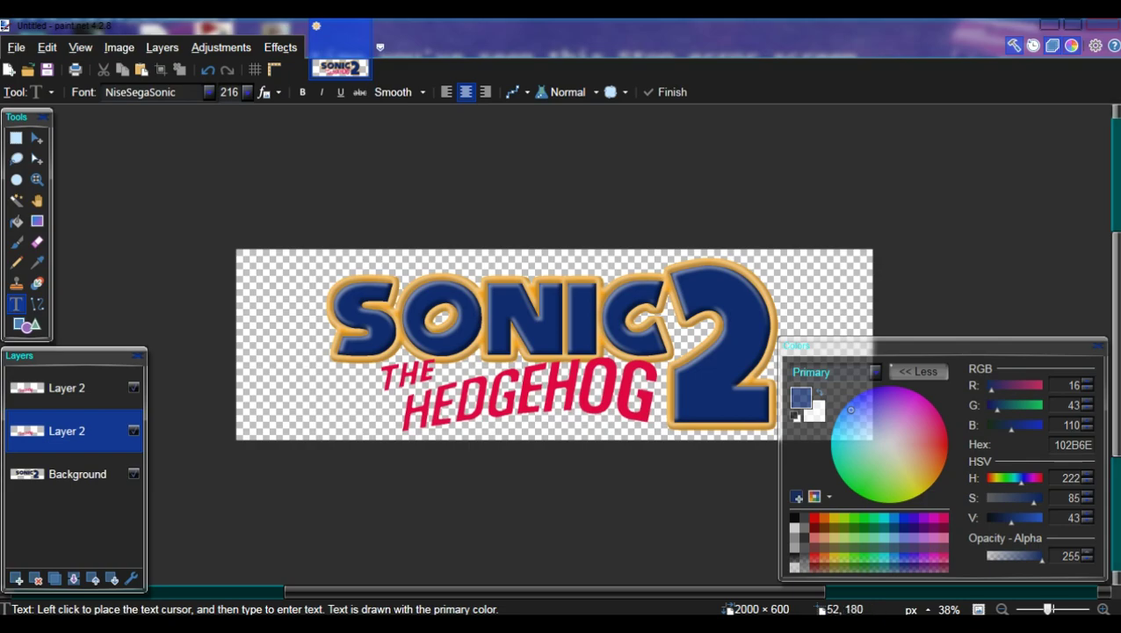
- Fill the lower THE HEDGEHOG copy with dark blue and offset it slightly down and right as a drop shadow
{"action": "left_click", "coordinate": [16, 221]}
{"action": "scroll", "coordinate": [457, 407], "scroll_direction": "up", "scroll_amount": 4}
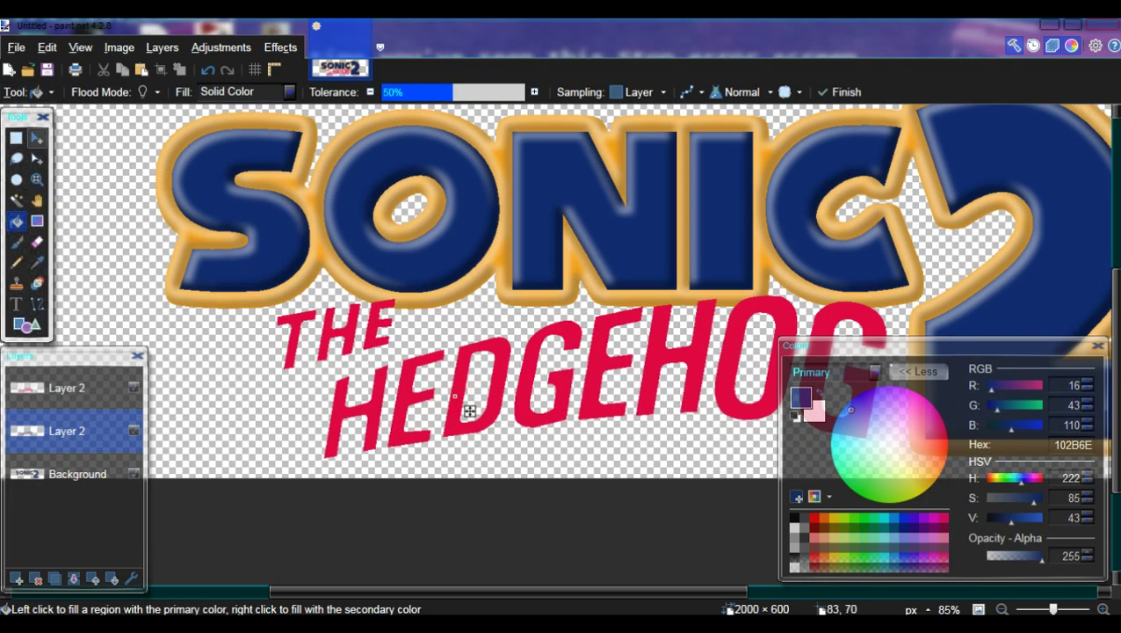
{"action": "left_click", "coordinate": [37, 137]}
{"action": "left_click_drag", "start_coordinate": [351, 351], "coordinate": [355, 358]}
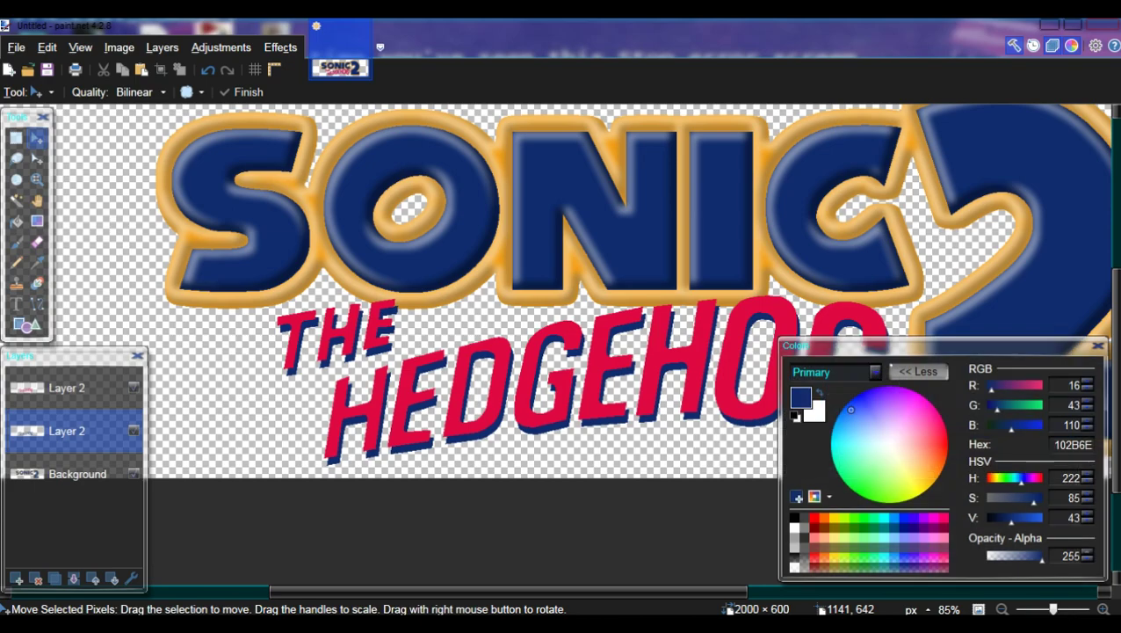
{"action": "key", "text": "ctrl+b"}
- Merge the red THE HEDGEHOG layer down onto its dark blue shadow and shift the merged lettering slightly down and right
{"action": "left_click", "coordinate": [67, 388]}
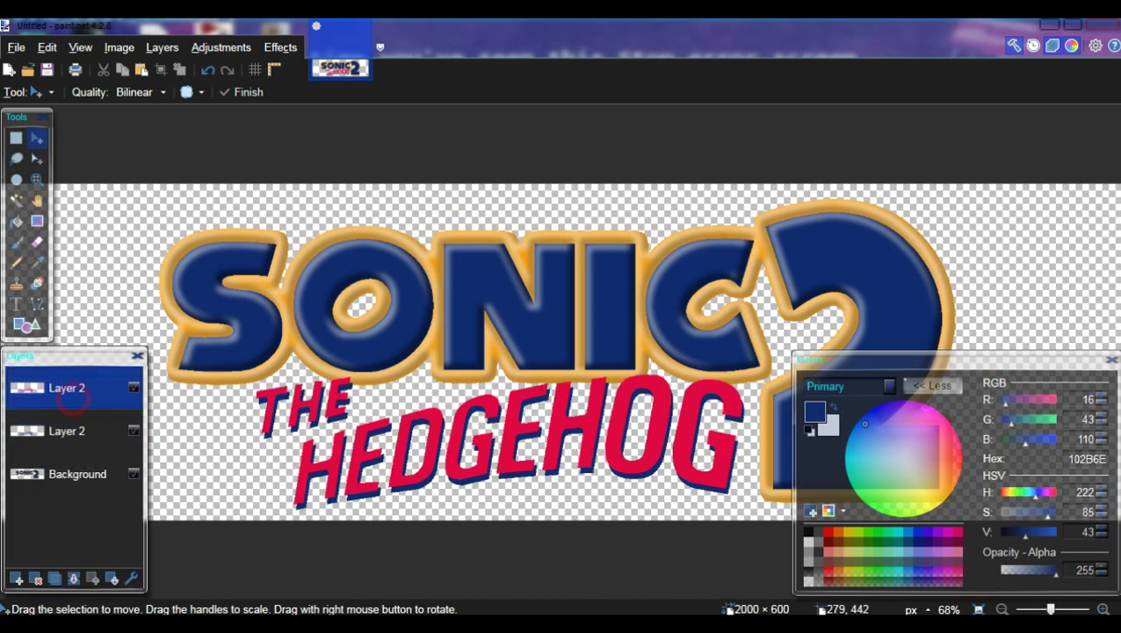
{"action": "left_click", "coordinate": [74, 579]}
{"action": "left_click_drag", "start_coordinate": [397, 463], "coordinate": [400, 469]}
{"action": "left_click_drag", "start_coordinate": [564, 359], "coordinate": [565, 362]}
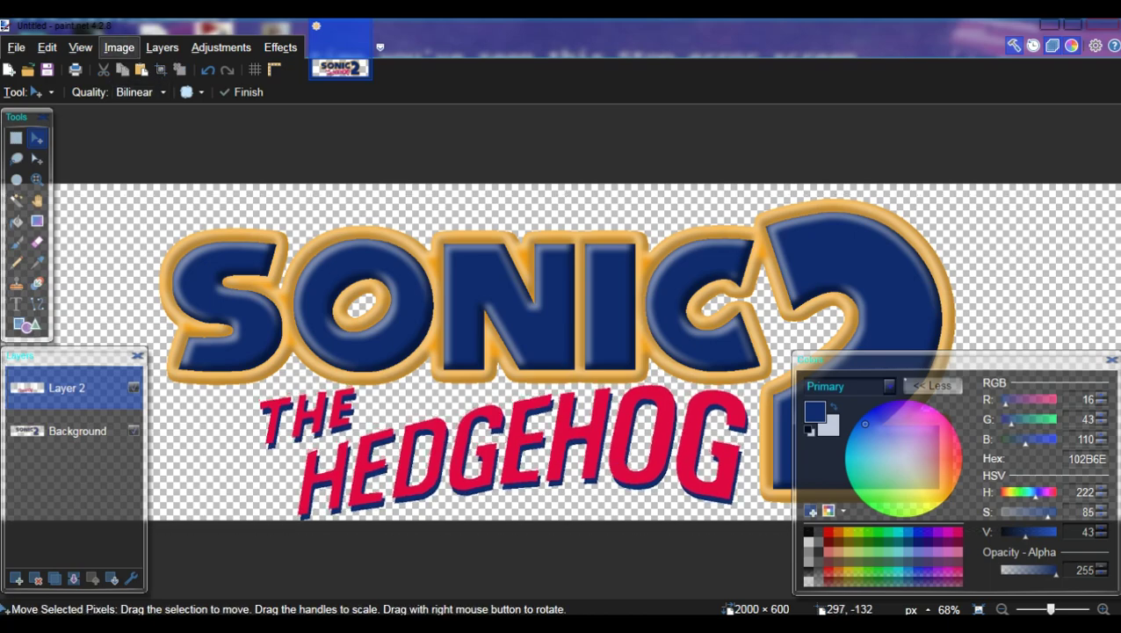
- Flatten the finished SONIC 2 THE HEDGEHOG image into a single layer
{"action": "left_click", "coordinate": [119, 48]}
{"action": "left_click", "coordinate": [145, 241]}
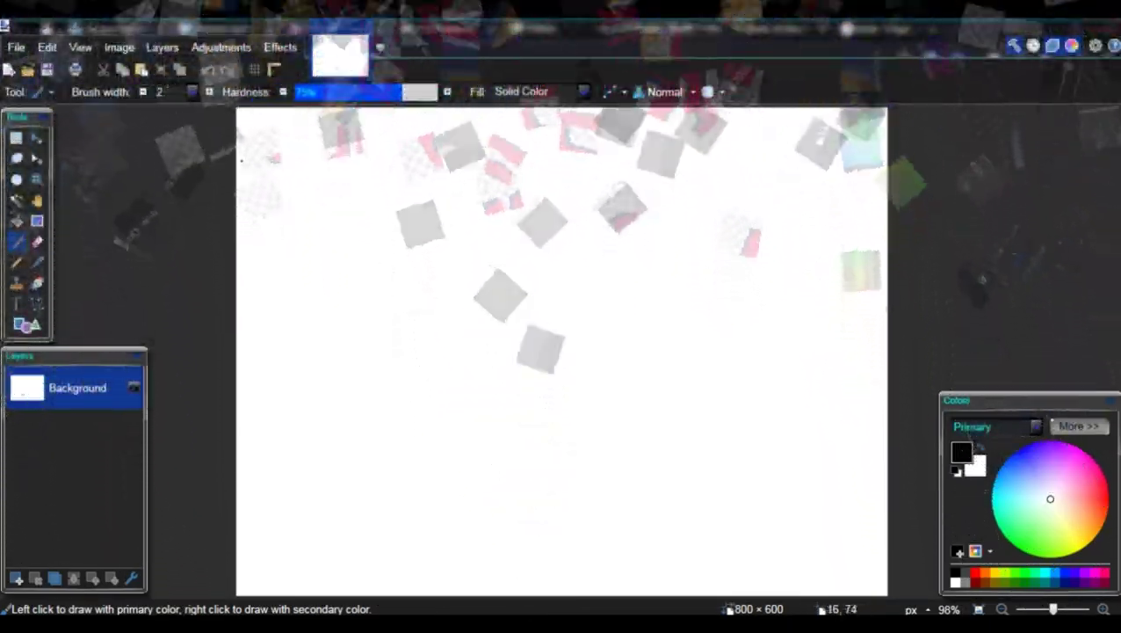
- Resize the new image's canvas to 2000 × 600 pixels and clear its white background to transparency
{"action": "left_click", "coordinate": [119, 47]}
{"action": "left_click", "coordinate": [158, 109]}
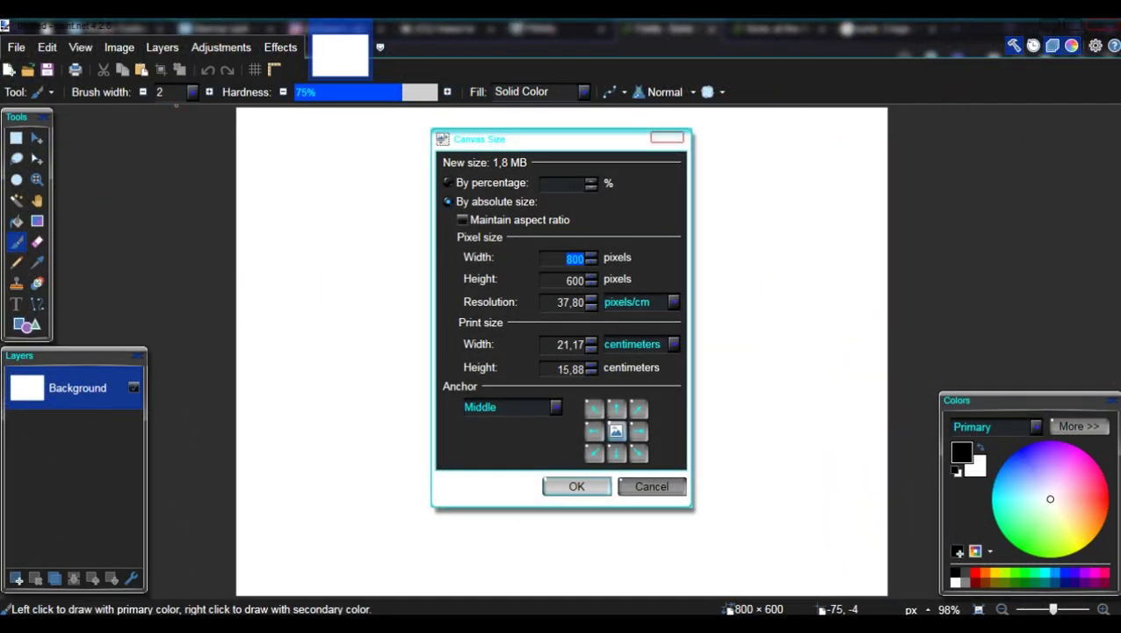
{"action": "type", "text": "2000"}
{"action": "key", "text": "Return"}
{"action": "key", "text": "ctrl+a"}
{"action": "key", "text": "Delete"}
- Set up the Text tool with the NiseSegaSonic font at size 216
{"action": "left_click", "coordinate": [18, 304]}
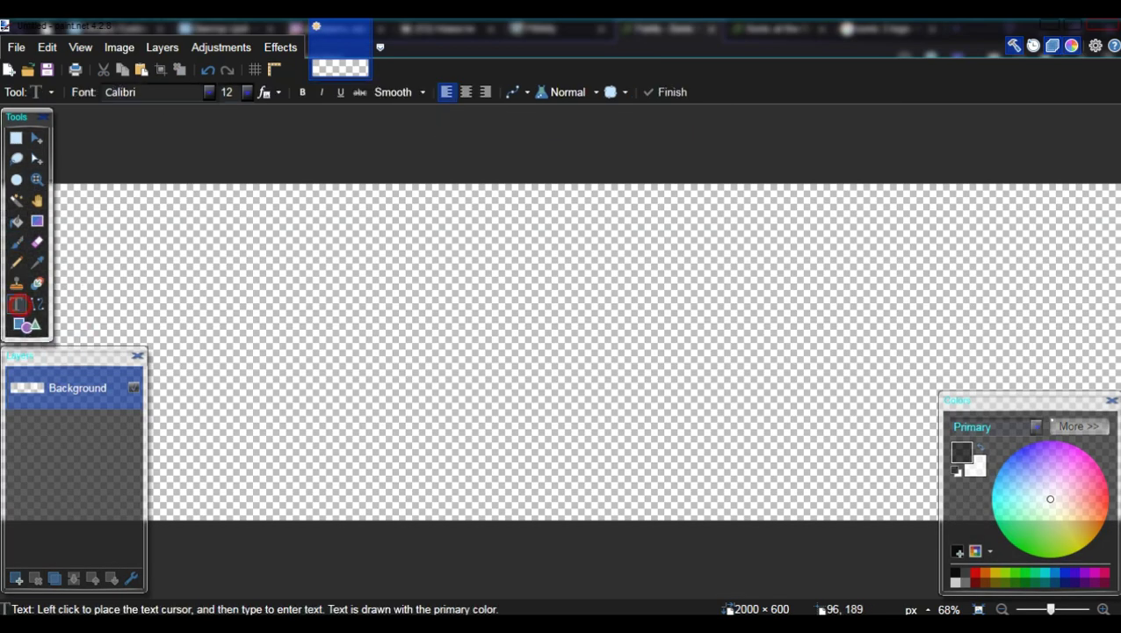
{"action": "left_click", "coordinate": [209, 92]}
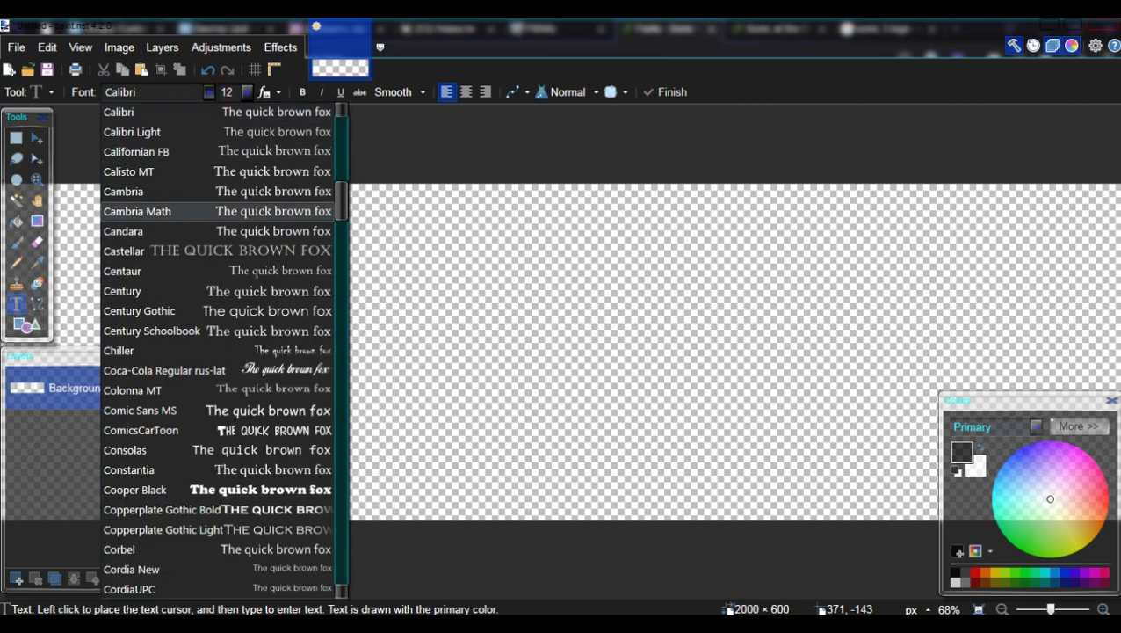
{"action": "scroll", "coordinate": [219, 351], "scroll_direction": "down", "scroll_amount": 20}
{"action": "scroll", "coordinate": [224, 352], "scroll_direction": "down", "scroll_amount": 11}
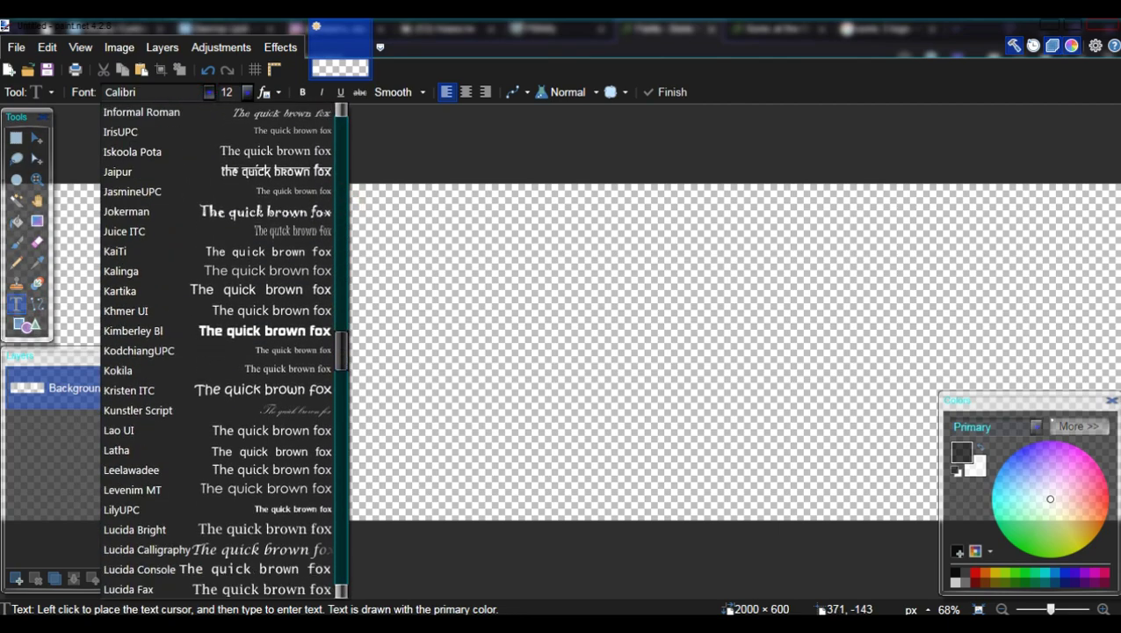
{"action": "scroll", "coordinate": [219, 390], "scroll_direction": "down", "scroll_amount": 13}
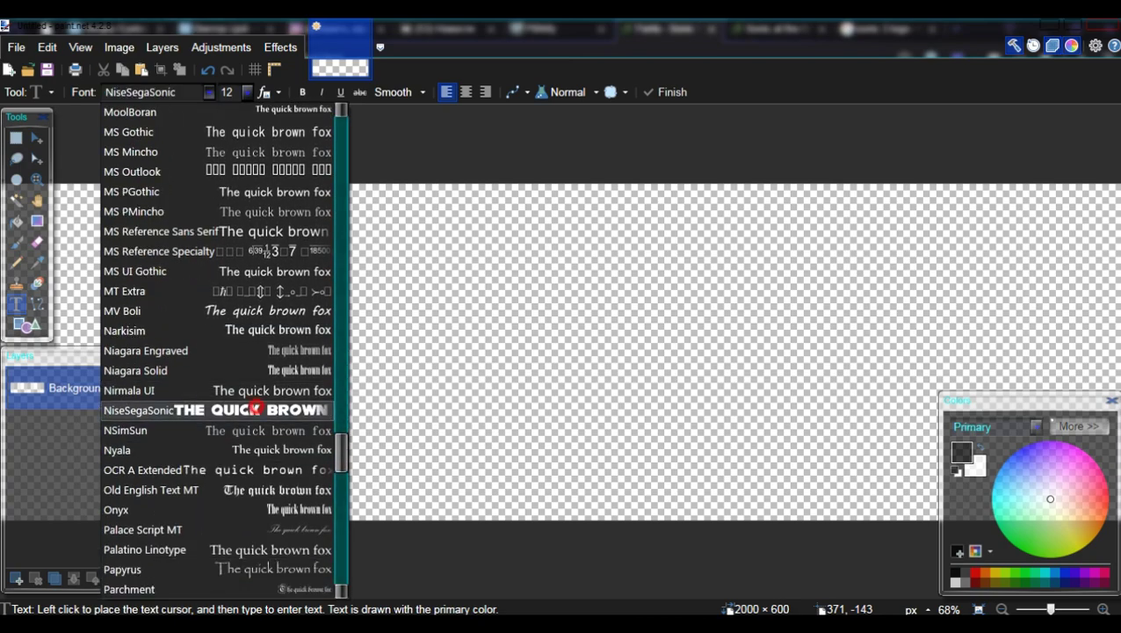
{"action": "left_click", "coordinate": [220, 409]}
{"action": "left_click", "coordinate": [247, 92]}
{"action": "left_click", "coordinate": [229, 388]}
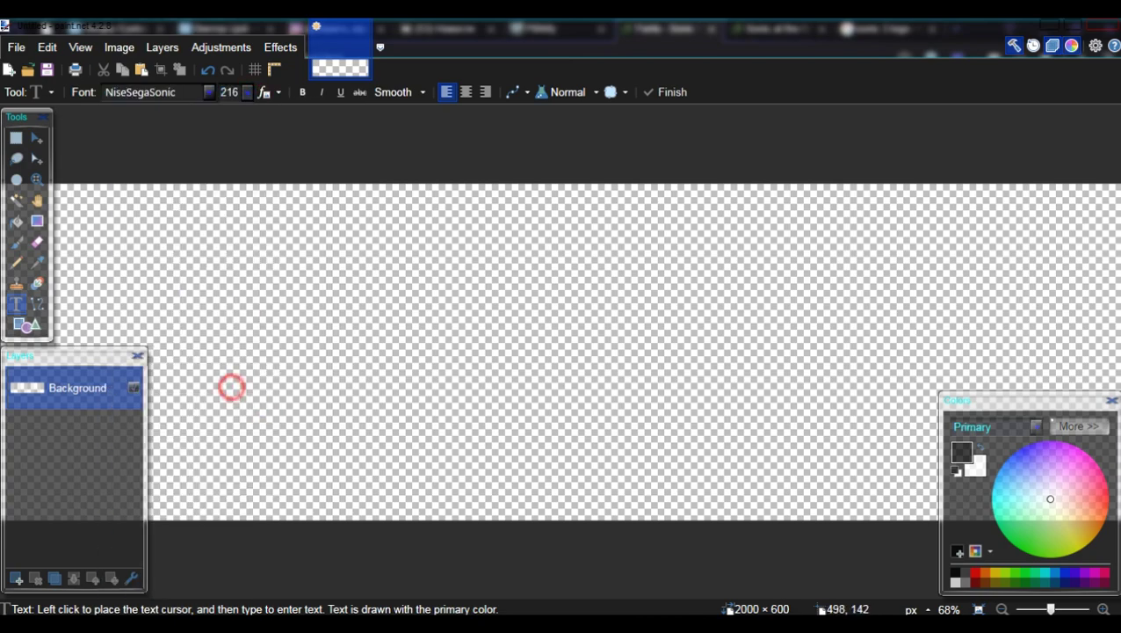
- Add centre-aligned SONIC3 text to the transparent canvas and shift it slightly right and down
{"action": "left_click", "coordinate": [466, 91]}
{"action": "scroll", "coordinate": [530, 357], "scroll_direction": "down", "scroll_amount": 2}
{"action": "left_click", "coordinate": [531, 358]}
{"action": "type", "text": "S"}
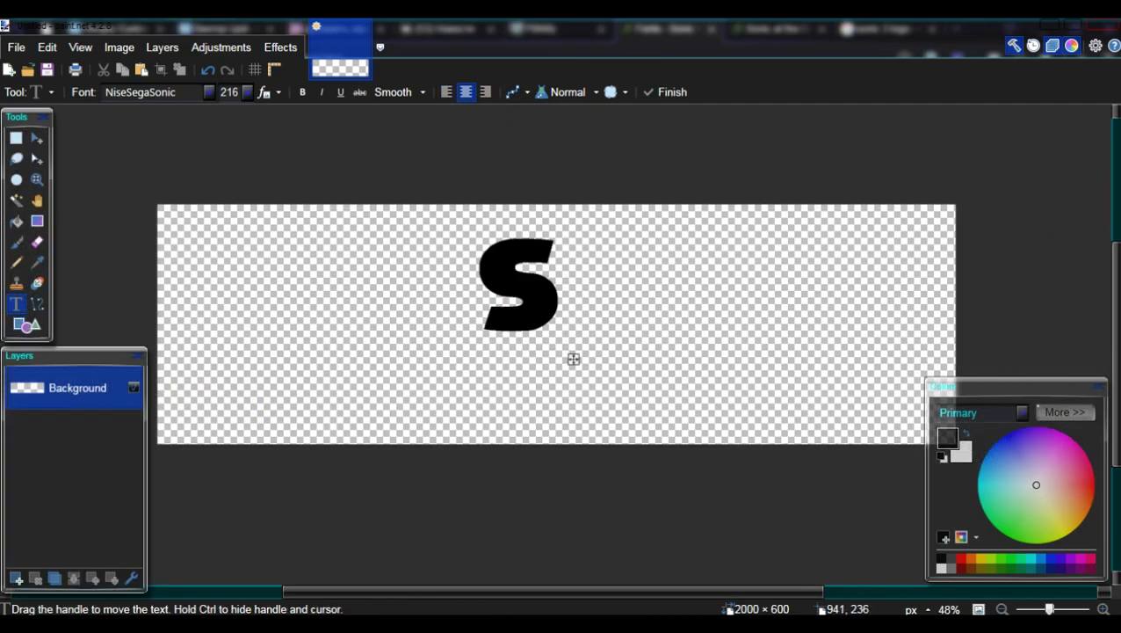
{"action": "type", "text": "ONIC3"}
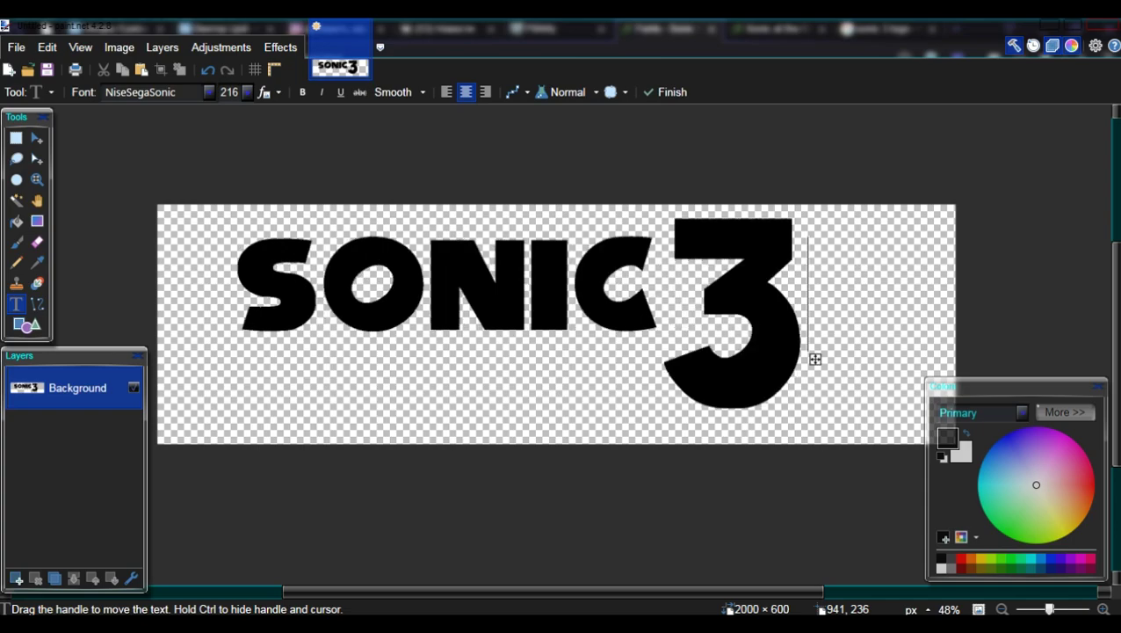
{"action": "left_click_drag", "start_coordinate": [816, 358], "coordinate": [862, 366]}
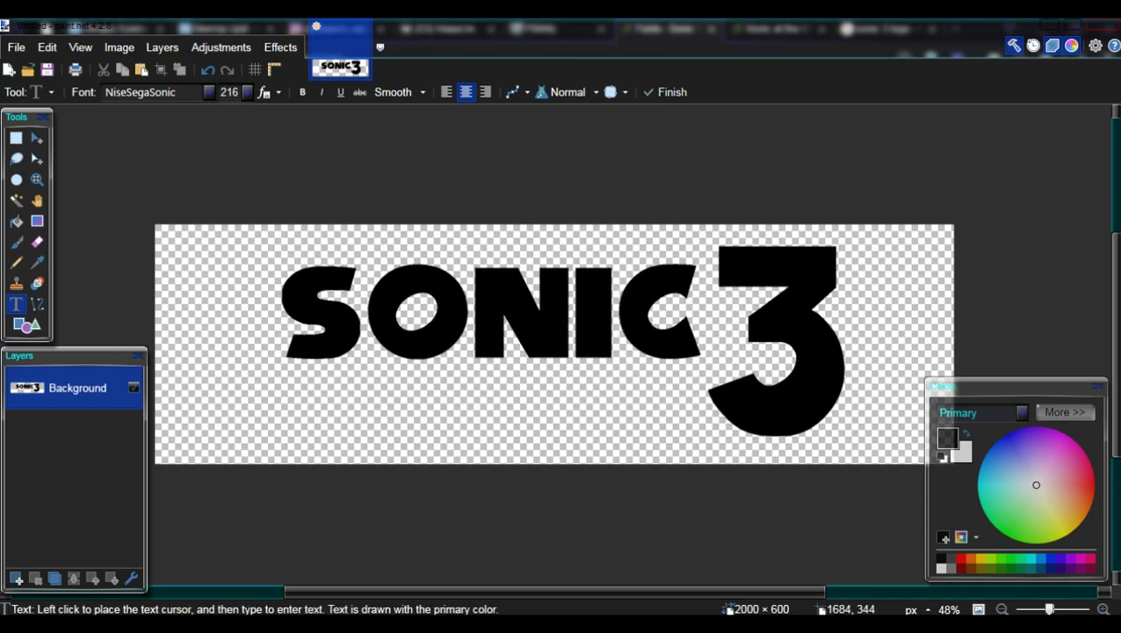
- Fill the black SONIC3 lettering with yellow, RGB 254, 220, 27
{"action": "left_click", "coordinate": [1065, 412]}
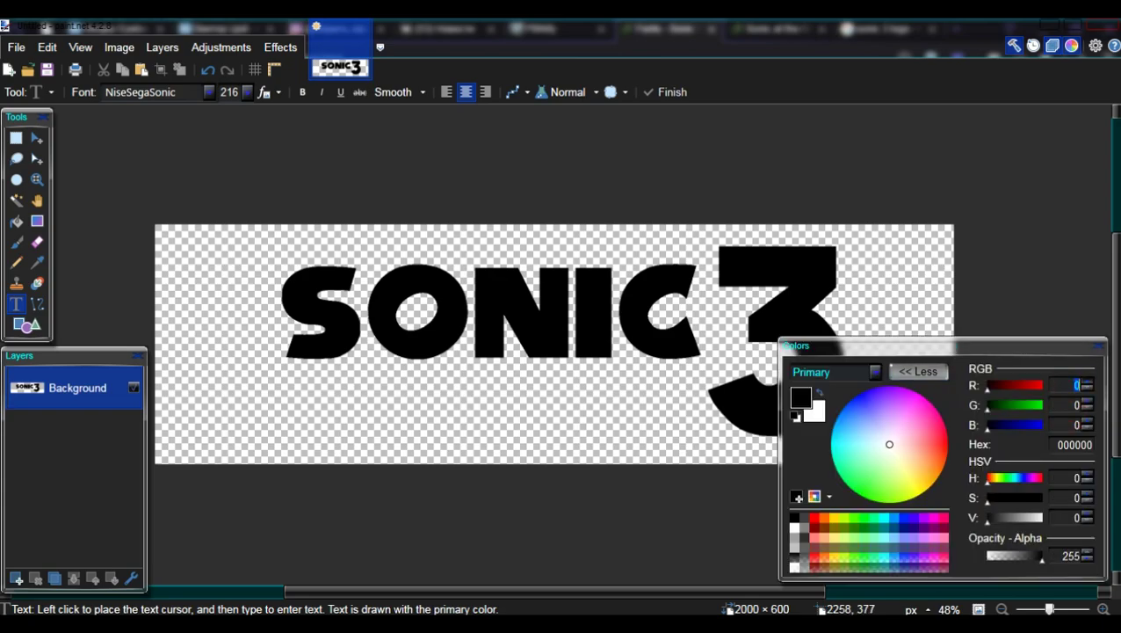
{"action": "type", "text": "254"}
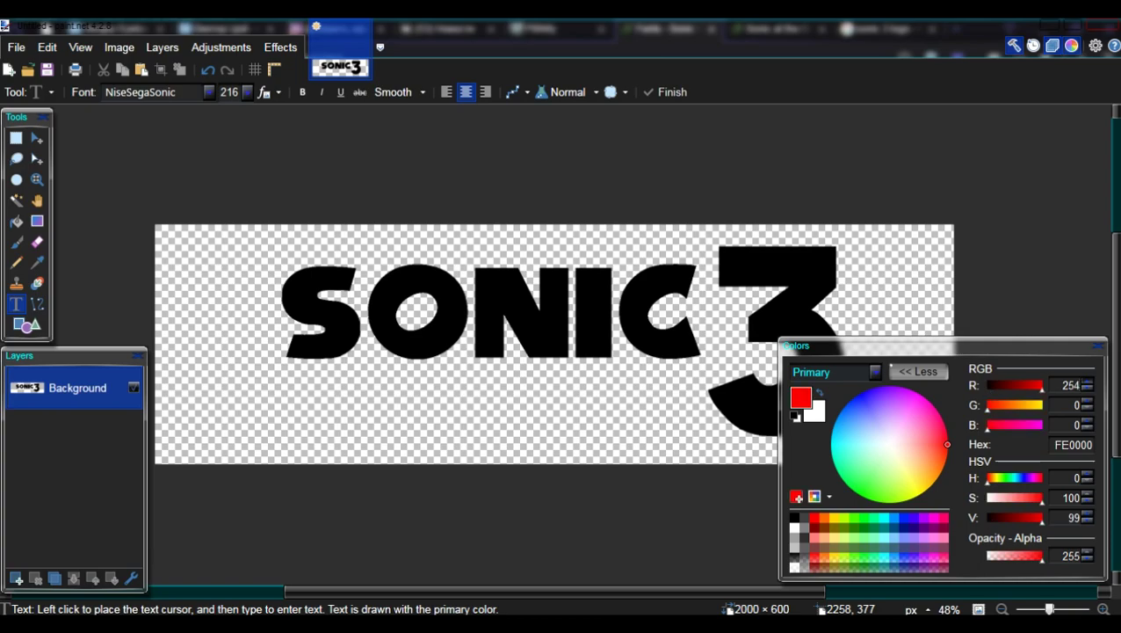
{"action": "type", "text": "220"}
{"action": "key", "text": "Tab"}
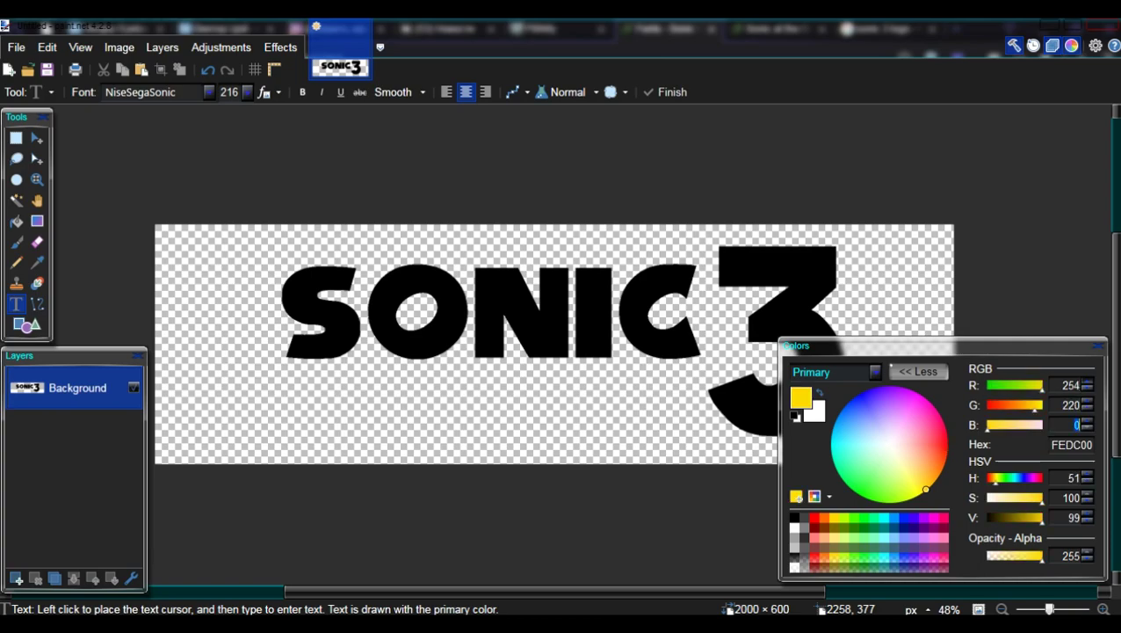
{"action": "type", "text": "27"}
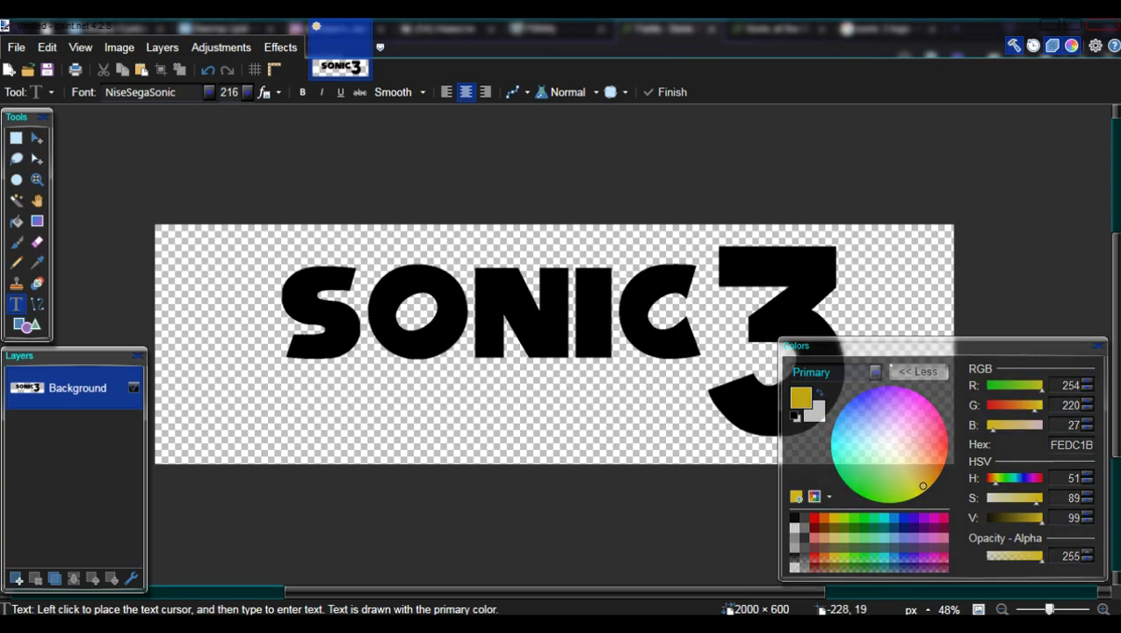
{"action": "left_click", "coordinate": [16, 221]}
{"action": "left_click", "coordinate": [302, 303]}
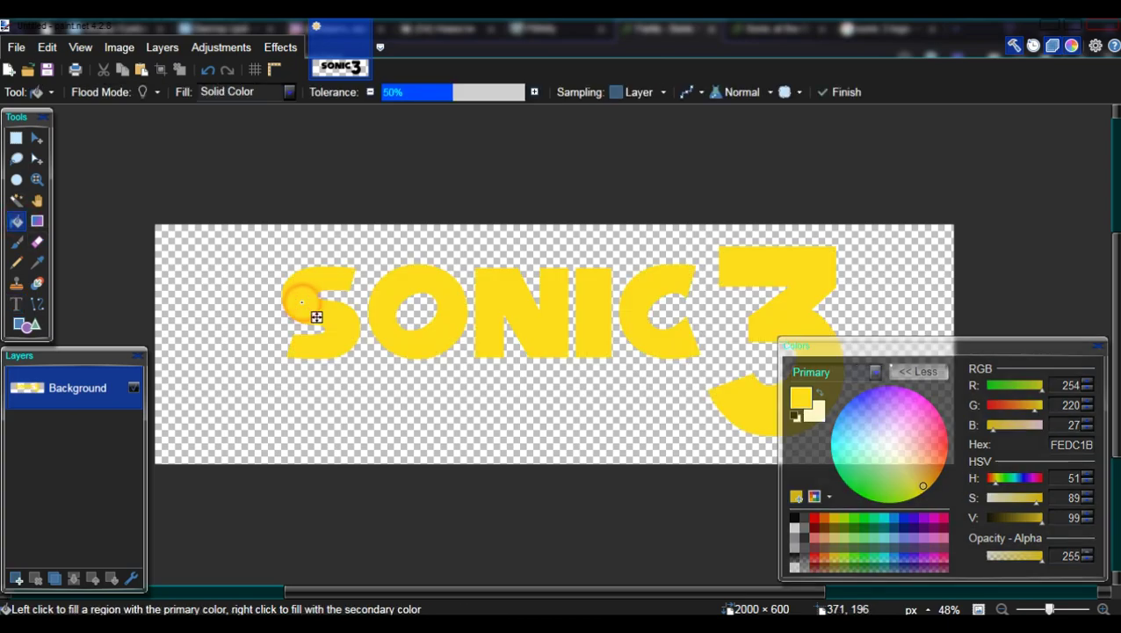
- Outline the SONIC3 lettering with the Outline Object effect at width 25, softness 0 and dark blue RGB 2, 36, 134
{"action": "left_click", "coordinate": [281, 47]}
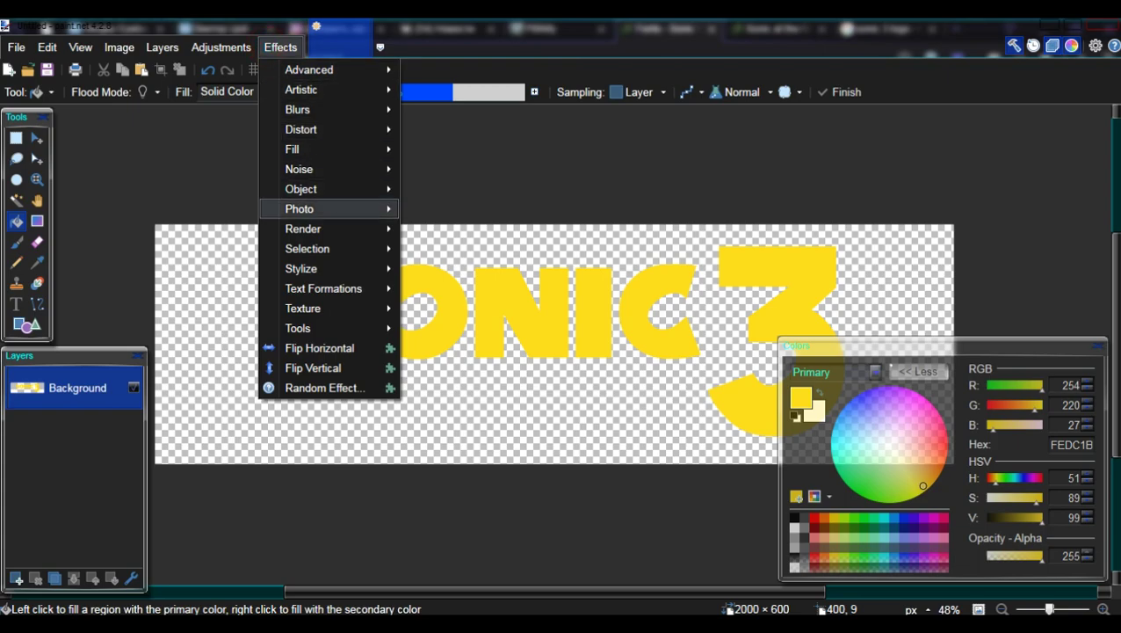
{"action": "mouse_move", "coordinate": [302, 189]}
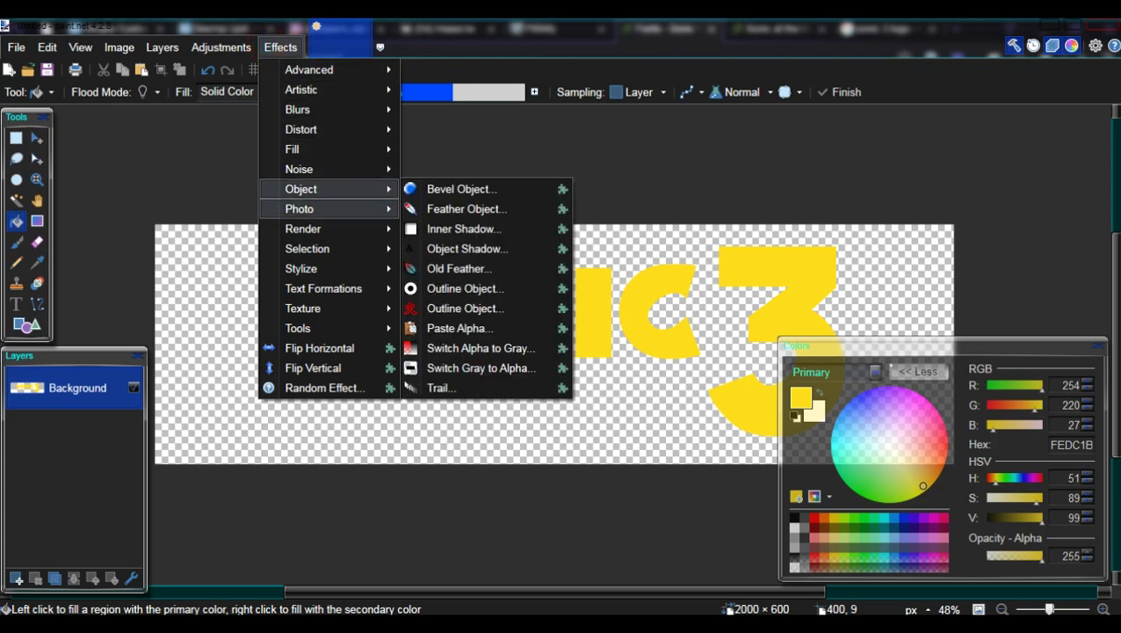
{"action": "left_click", "coordinate": [465, 307]}
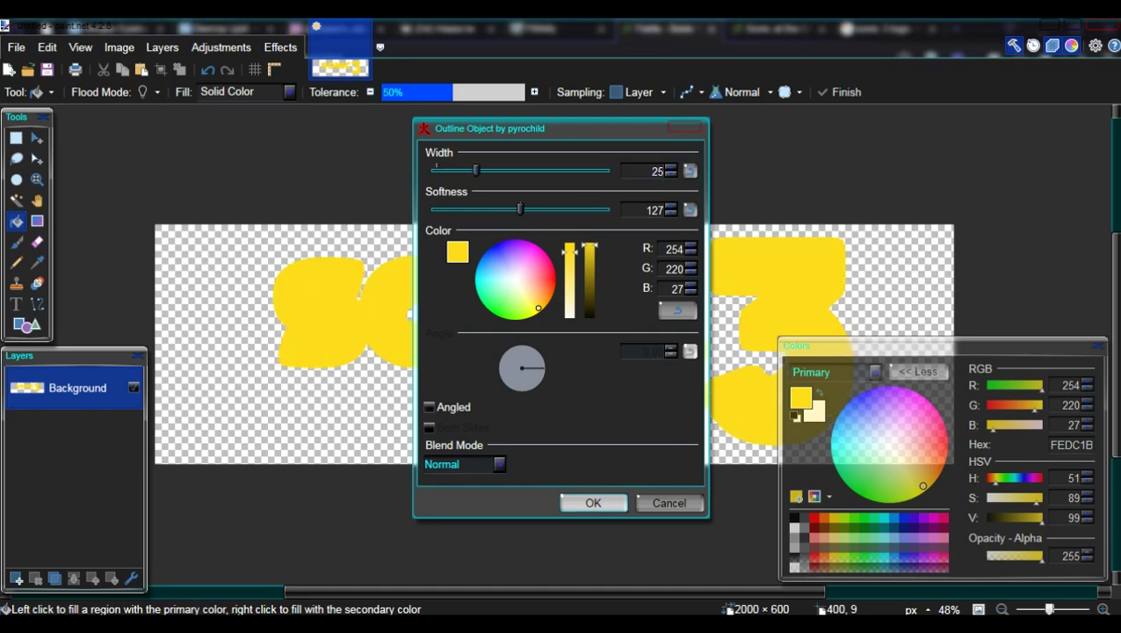
{"action": "key", "text": "Tab"}
{"action": "key", "text": "Tab"}
{"action": "type", "text": "2"}
{"action": "key", "text": "Tab"}
{"action": "type", "text": "36"}
{"action": "key", "text": "Tab"}
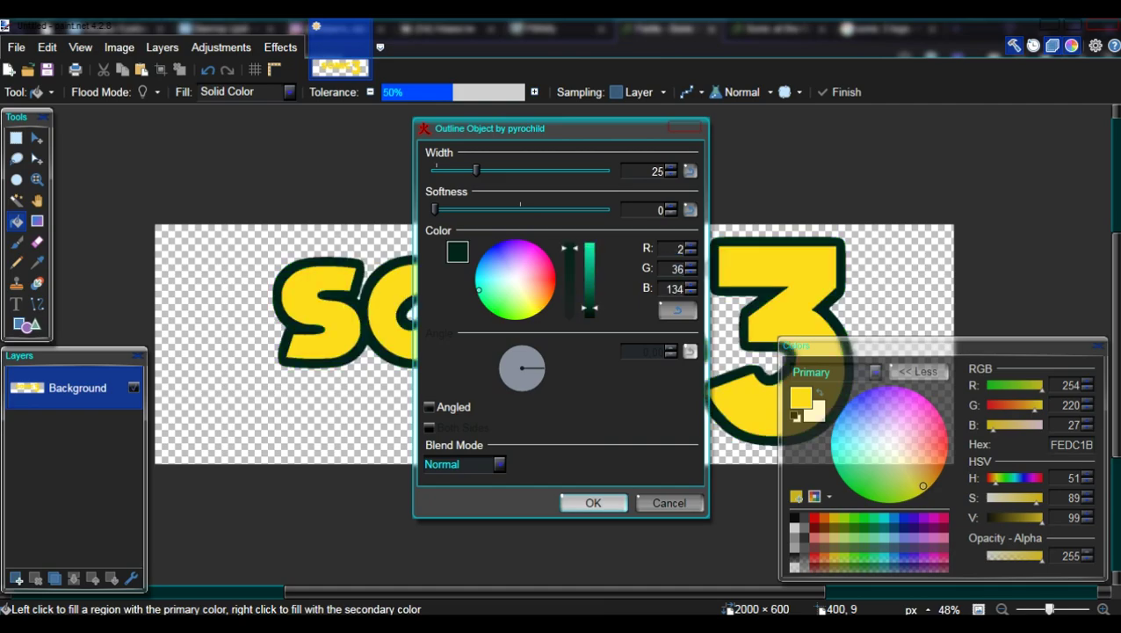
{"action": "key", "text": "Tab"}
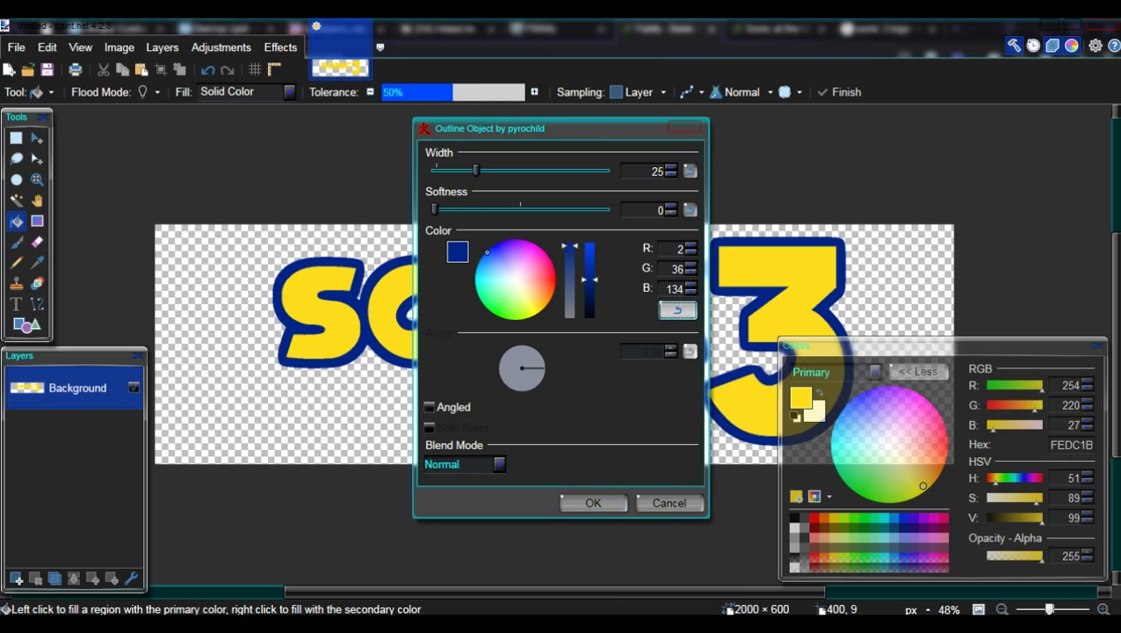
{"action": "left_click", "coordinate": [593, 503]}
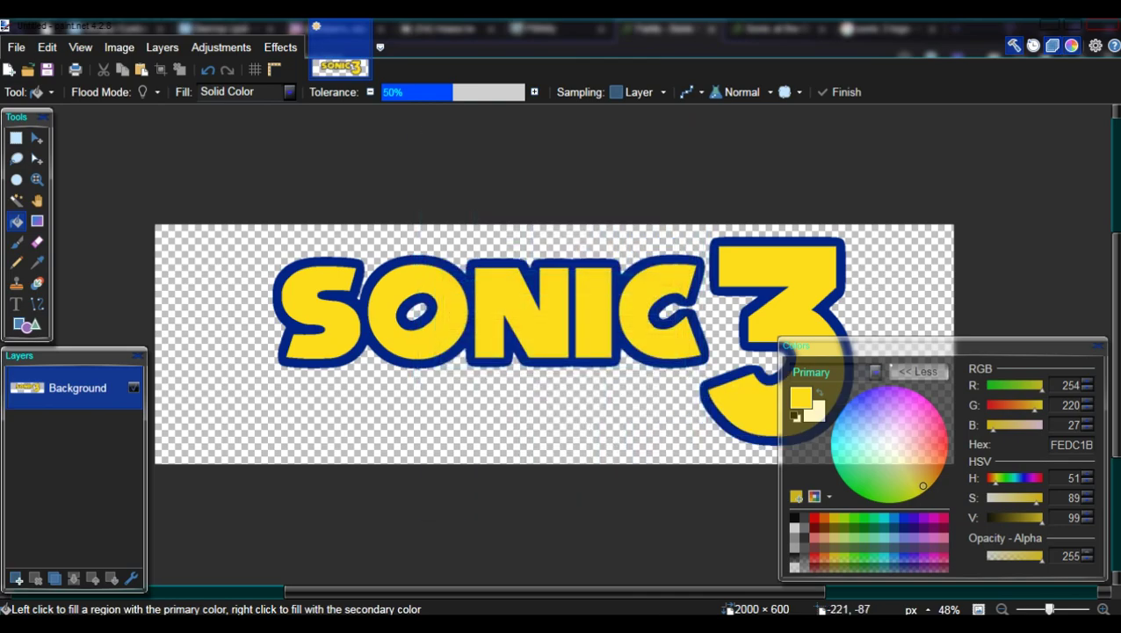
- Select the yellow lettering inside the outline and set up a Bevel Object effect with depth 15 and strength 1.00
{"action": "left_click", "coordinate": [17, 200]}
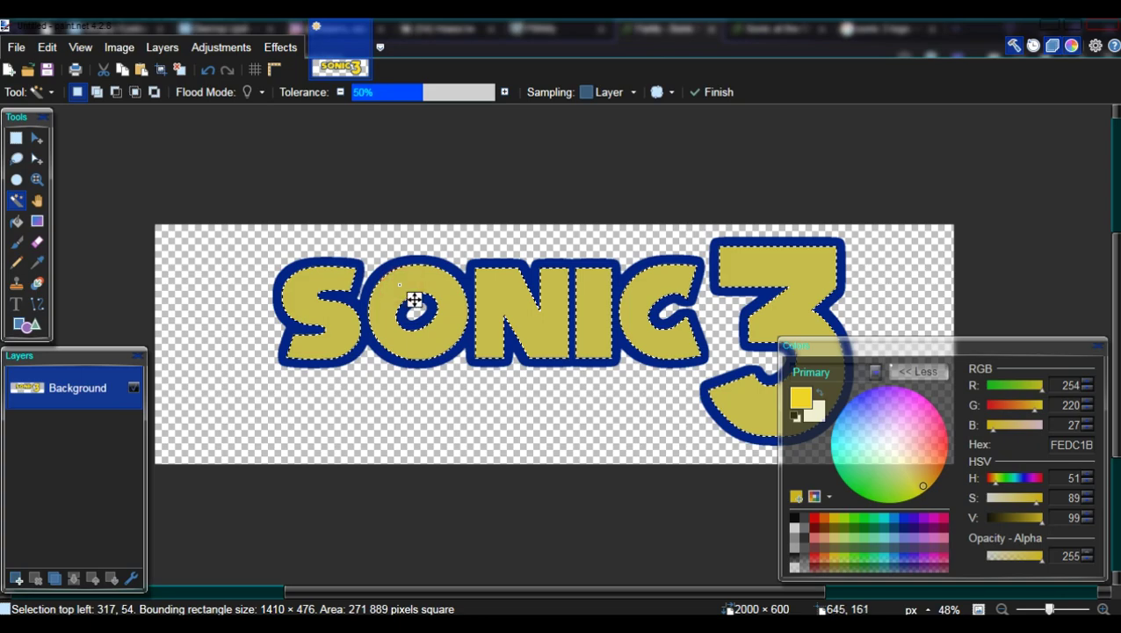
{"action": "left_click", "coordinate": [280, 47]}
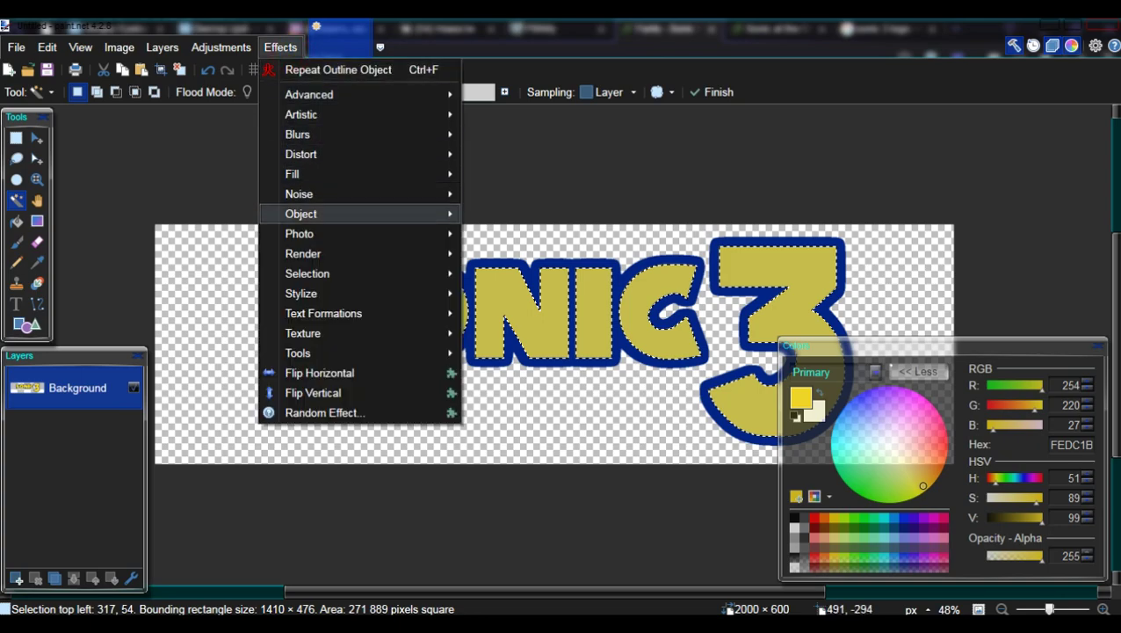
{"action": "mouse_move", "coordinate": [369, 214]}
{"action": "left_click", "coordinate": [523, 213]}
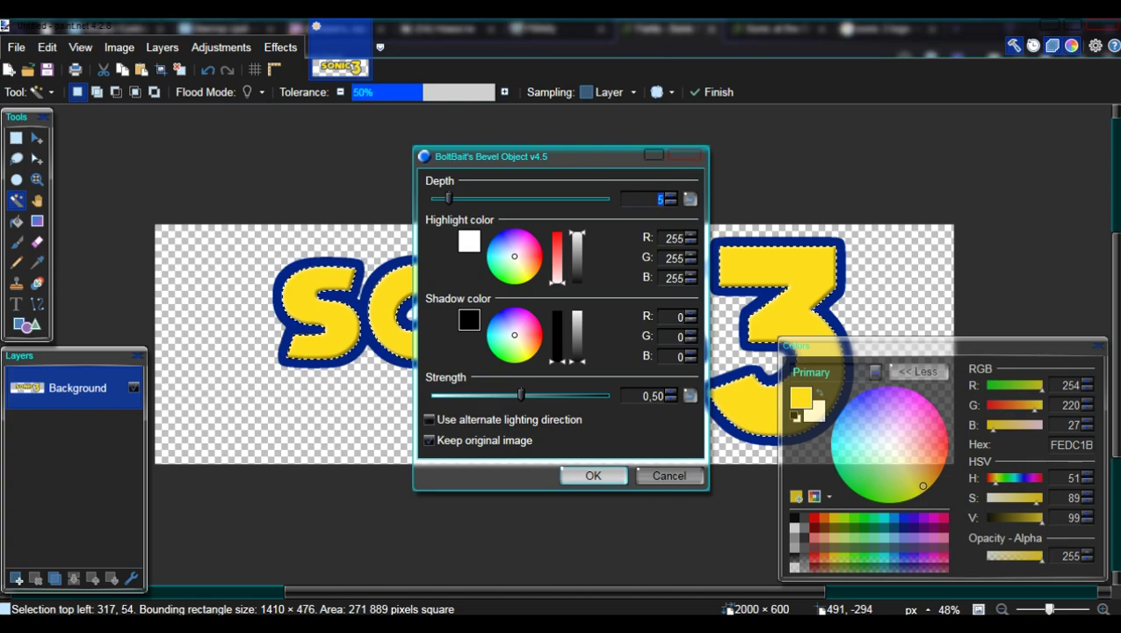
{"action": "left_click_drag", "start_coordinate": [450, 199], "coordinate": [465, 198]}
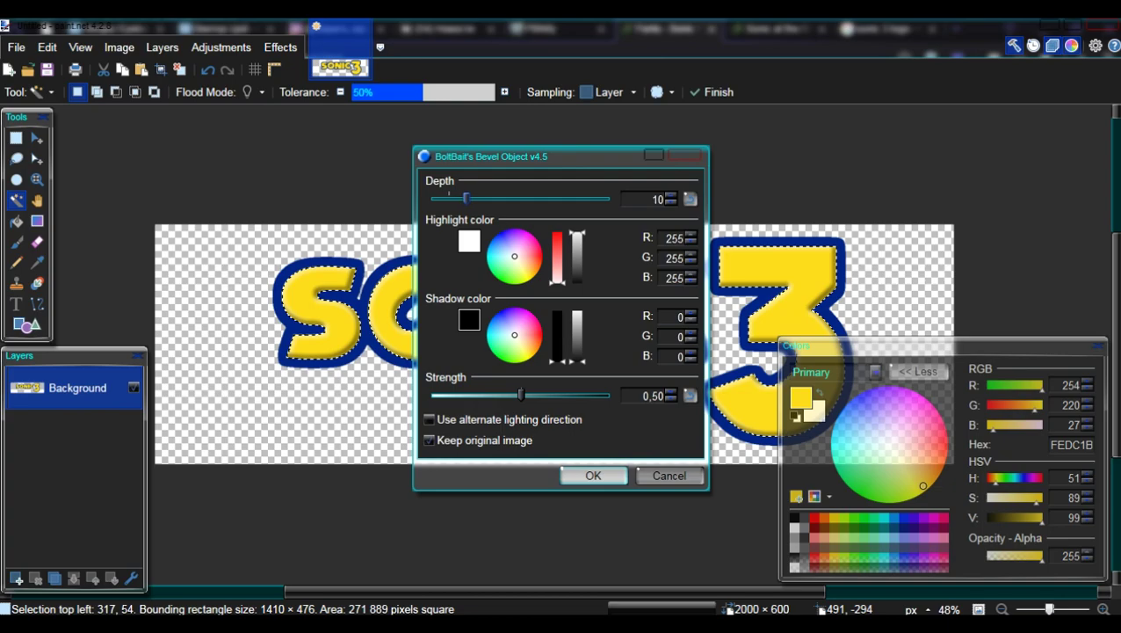
{"action": "left_click_drag", "start_coordinate": [521, 396], "coordinate": [606, 395]}
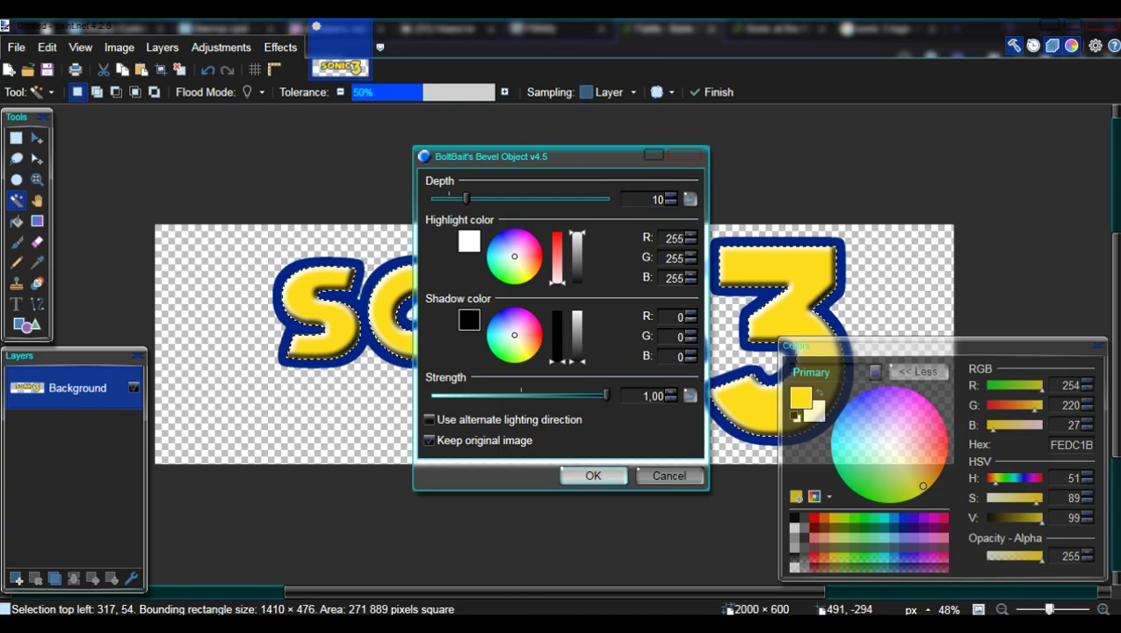
{"action": "left_click", "coordinate": [670, 196]}
{"action": "left_click", "coordinate": [669, 196]}
{"action": "left_click", "coordinate": [670, 196]}
{"action": "left_click", "coordinate": [670, 196]}
{"action": "left_click", "coordinate": [670, 196]}
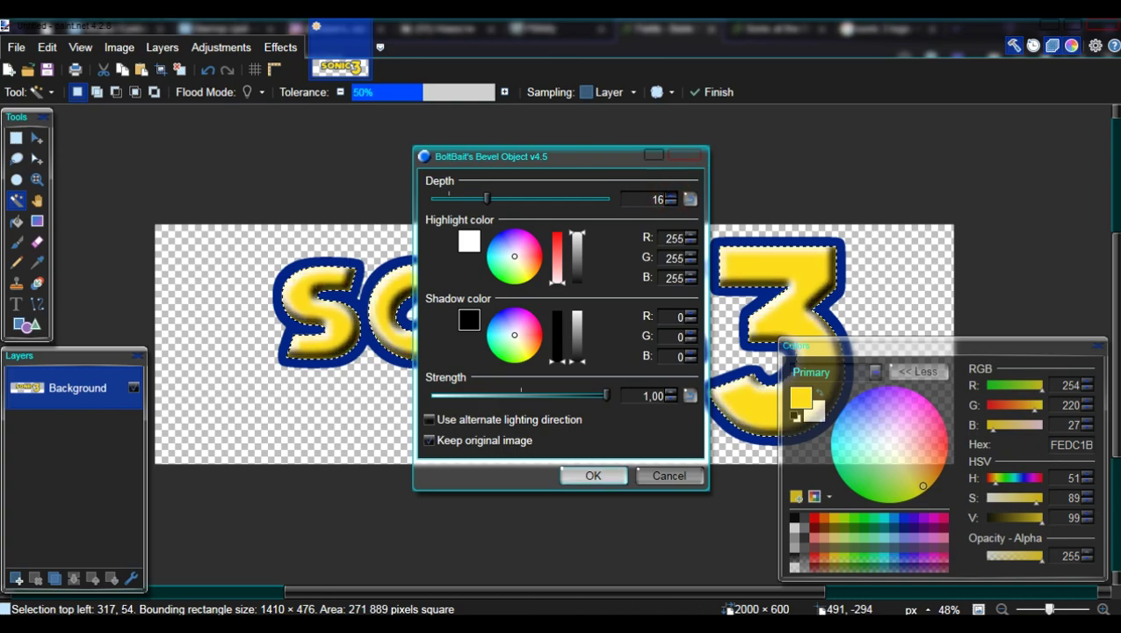
- Apply the bevel to the yellow lettering with shadow colour RGB 254, 220, 27 and clear the selection
{"action": "double_click", "coordinate": [673, 317]}
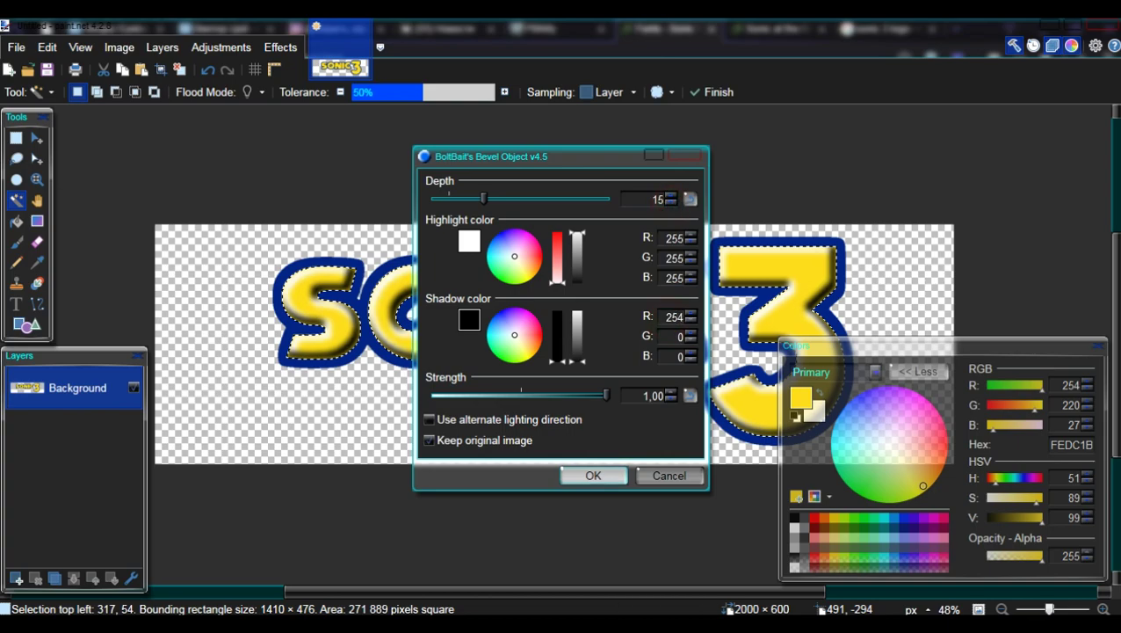
{"action": "key", "text": "Tab"}
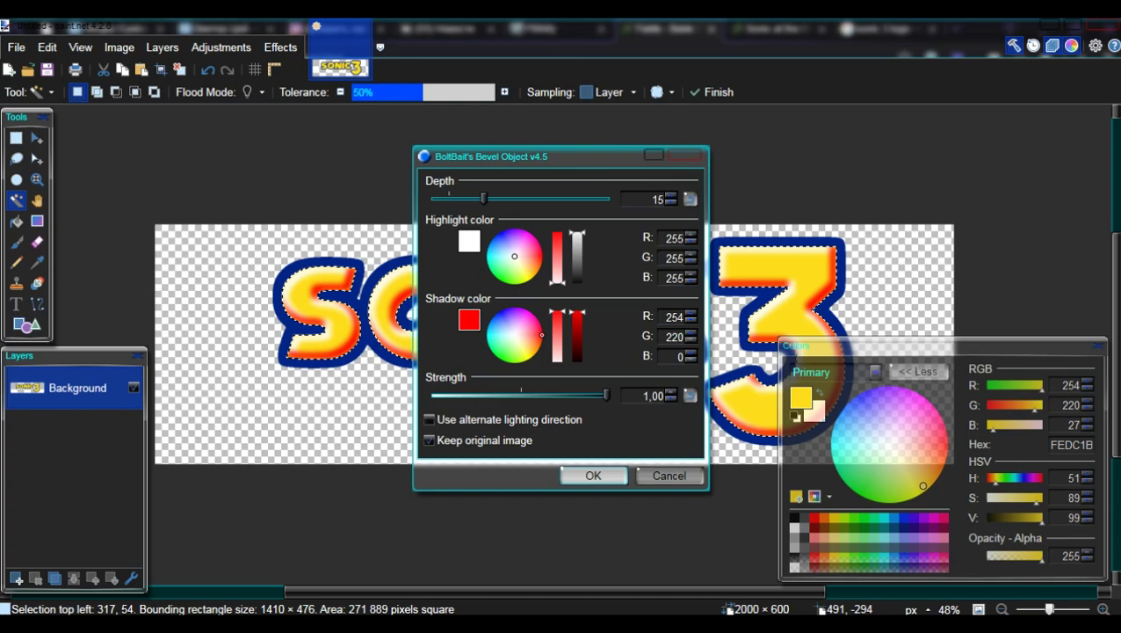
{"action": "key", "text": "Tab"}
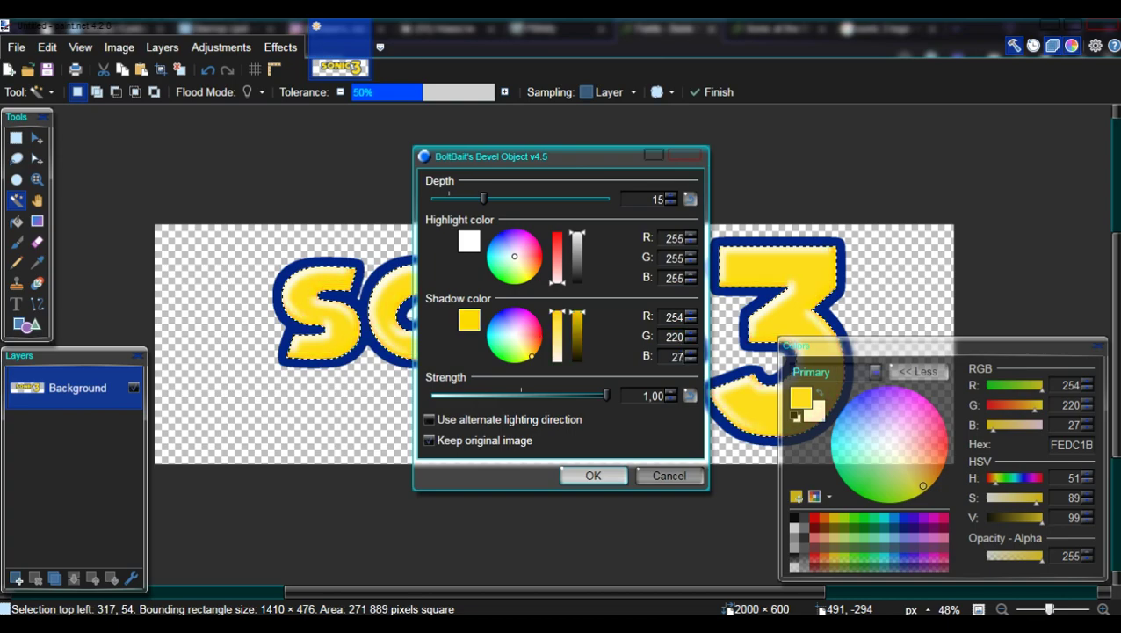
{"action": "type", "text": "27"}
{"action": "key", "text": "Tab"}
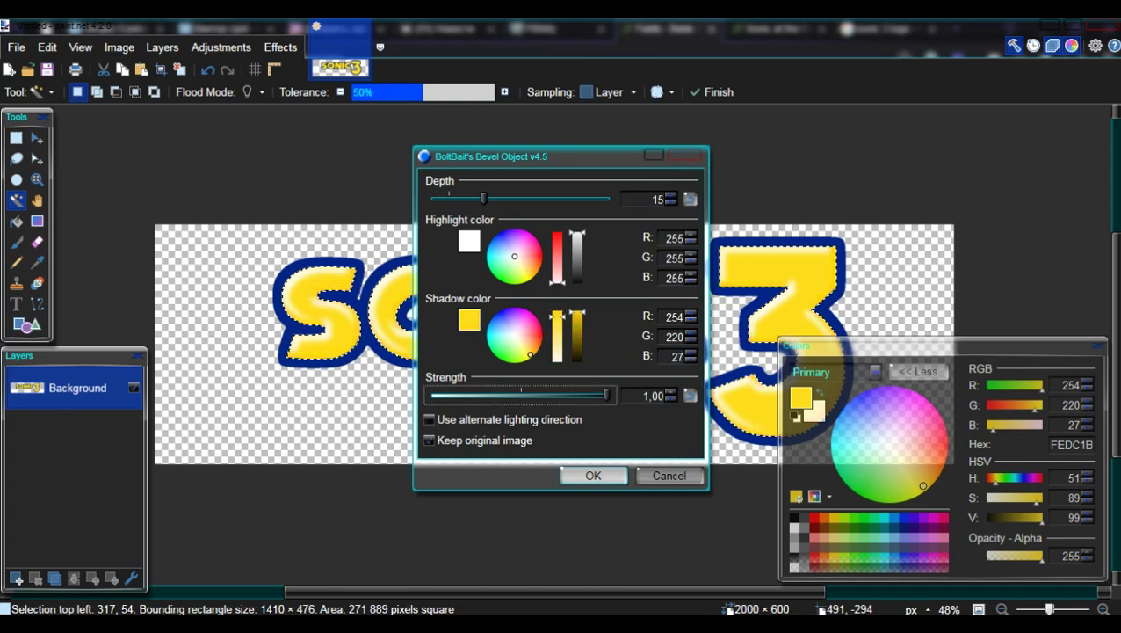
{"action": "left_click", "coordinate": [593, 475]}
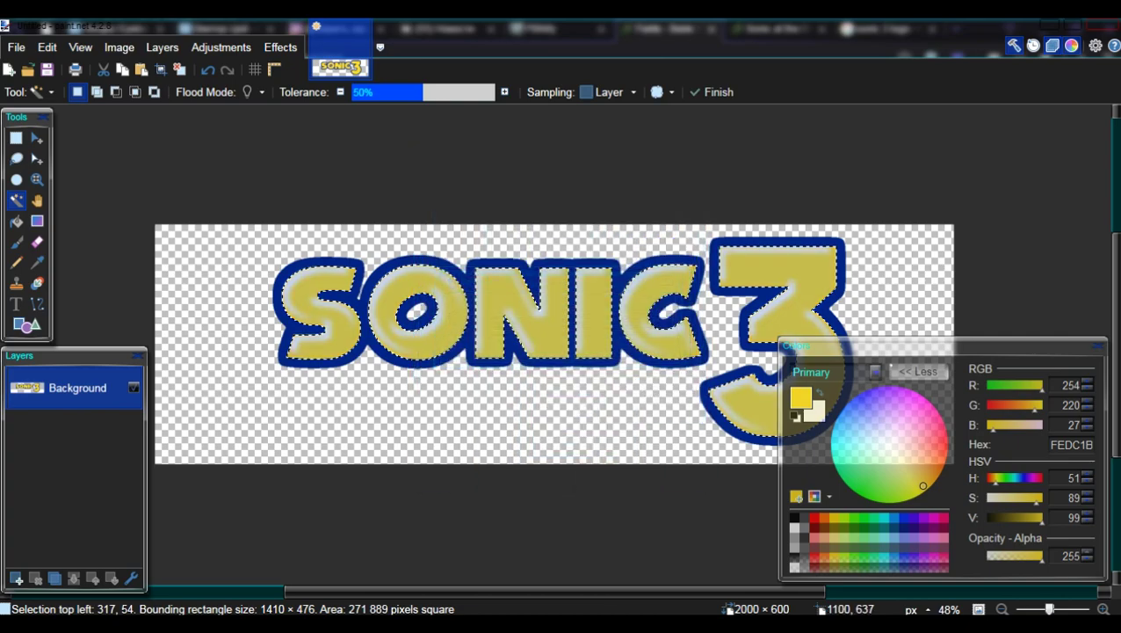
{"action": "key", "text": "ctrl+d"}
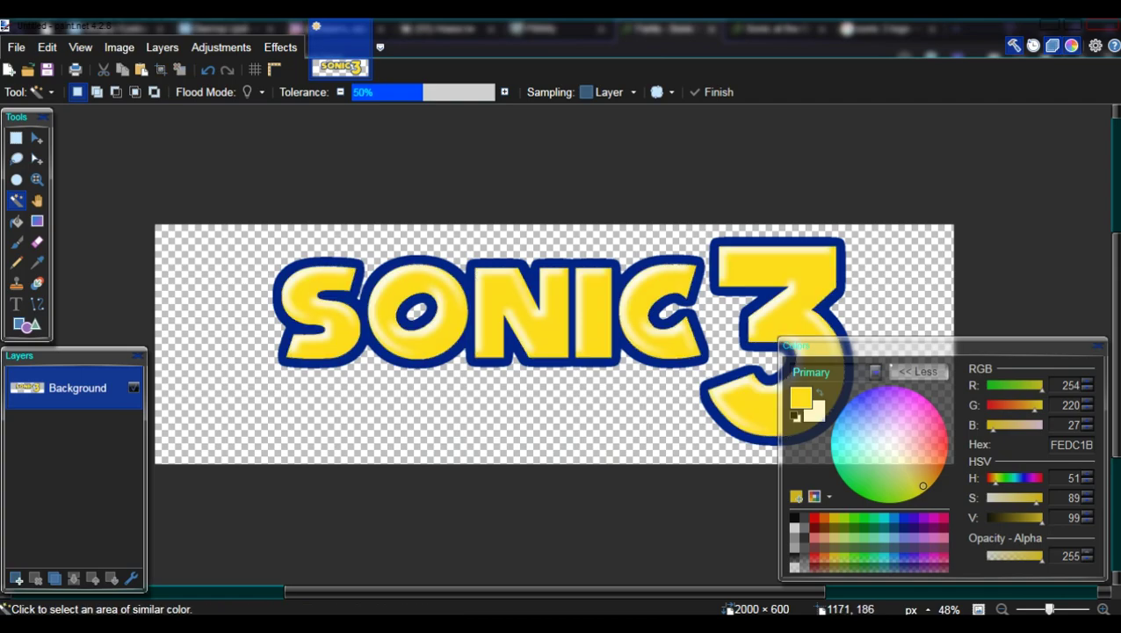
- Set up a Bevel Object effect on the selected blue outline of SONIC 3 with shadow colour RGB 2, 36, 134
{"action": "key", "text": "ctrl+z"}
{"action": "left_click", "coordinate": [281, 47]}
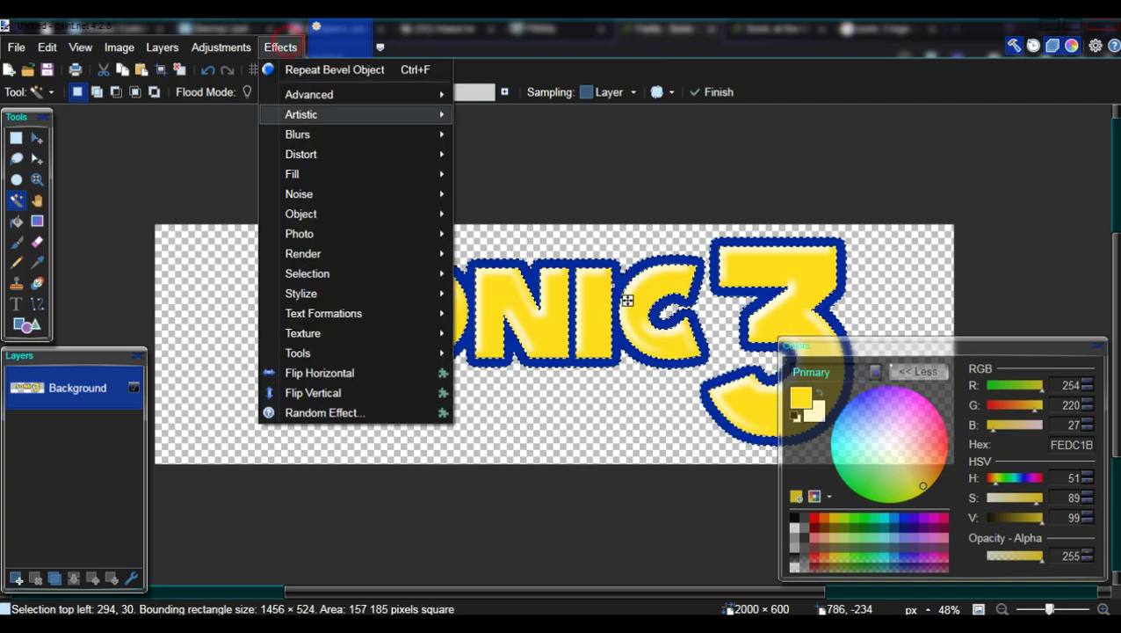
{"action": "left_click", "coordinate": [505, 213]}
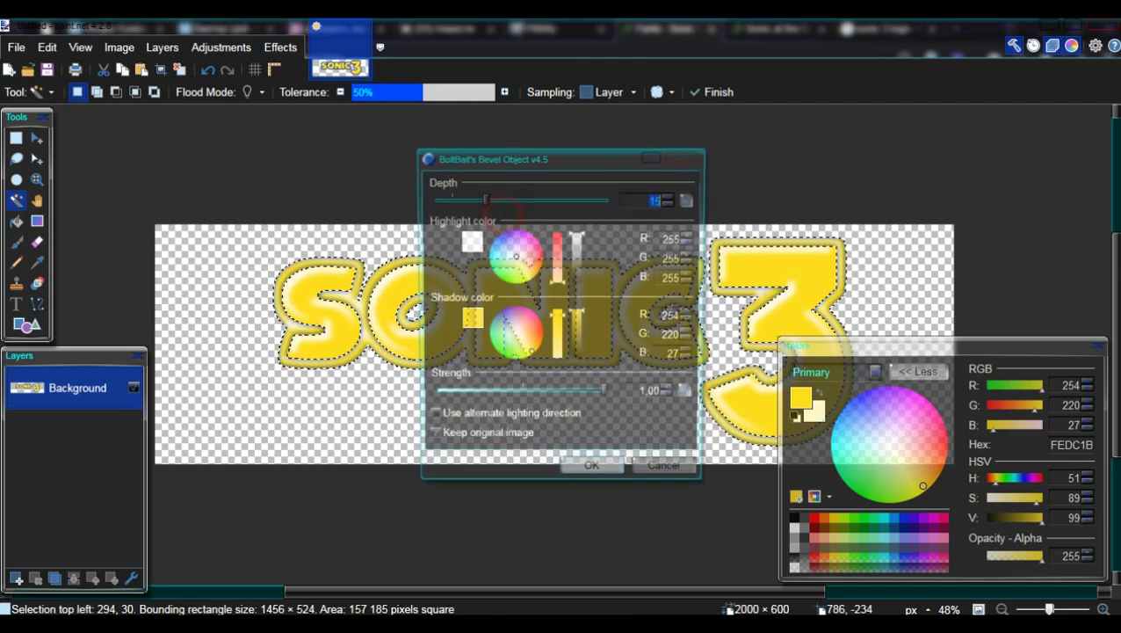
{"action": "left_click", "coordinate": [673, 316]}
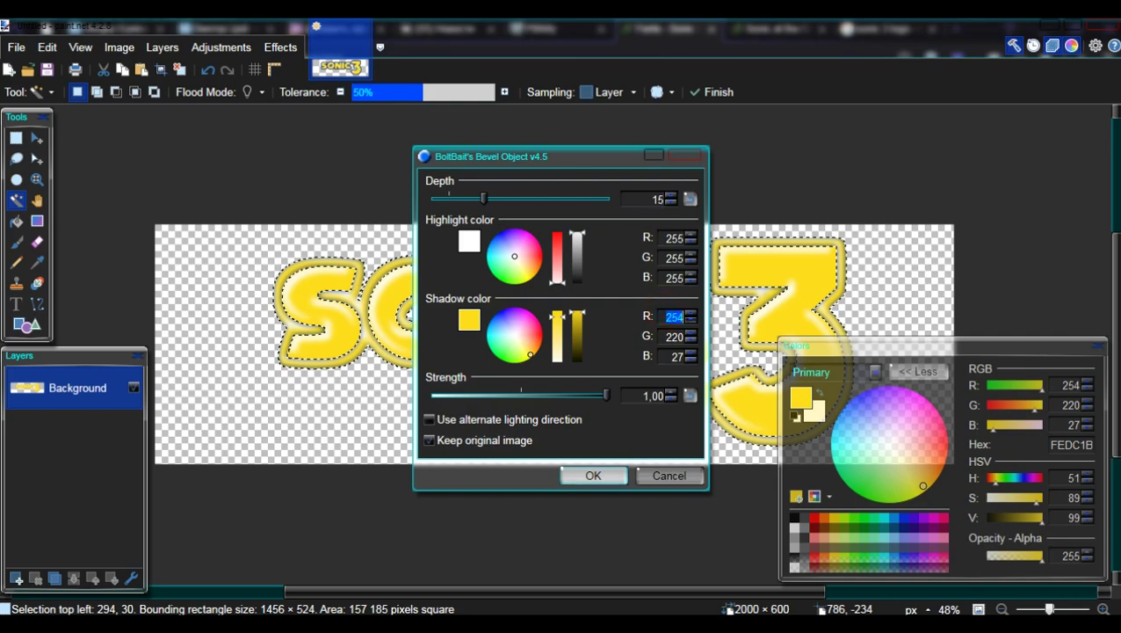
{"action": "type", "text": "2"}
{"action": "key", "text": "Tab"}
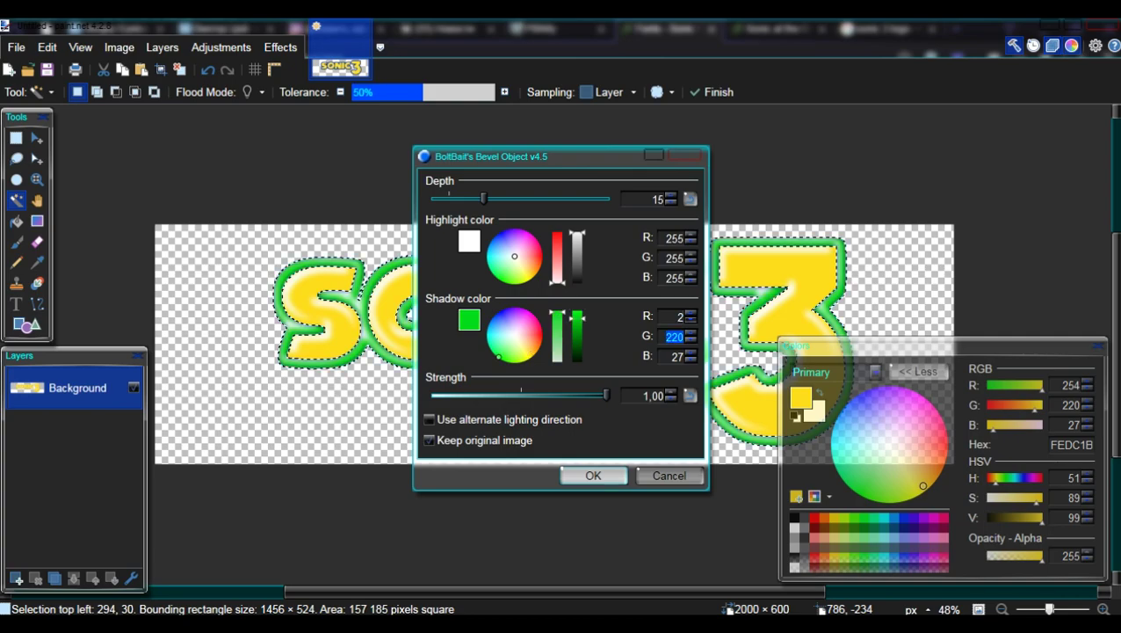
{"action": "type", "text": "36"}
{"action": "key", "text": "Tab"}
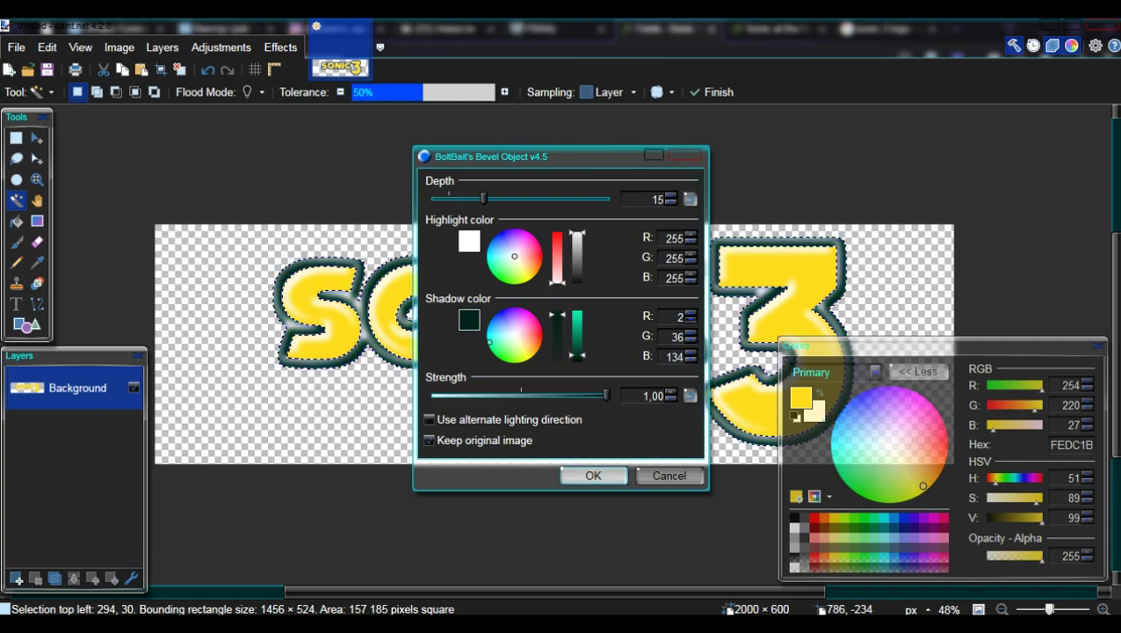
{"action": "key", "text": "Tab"}
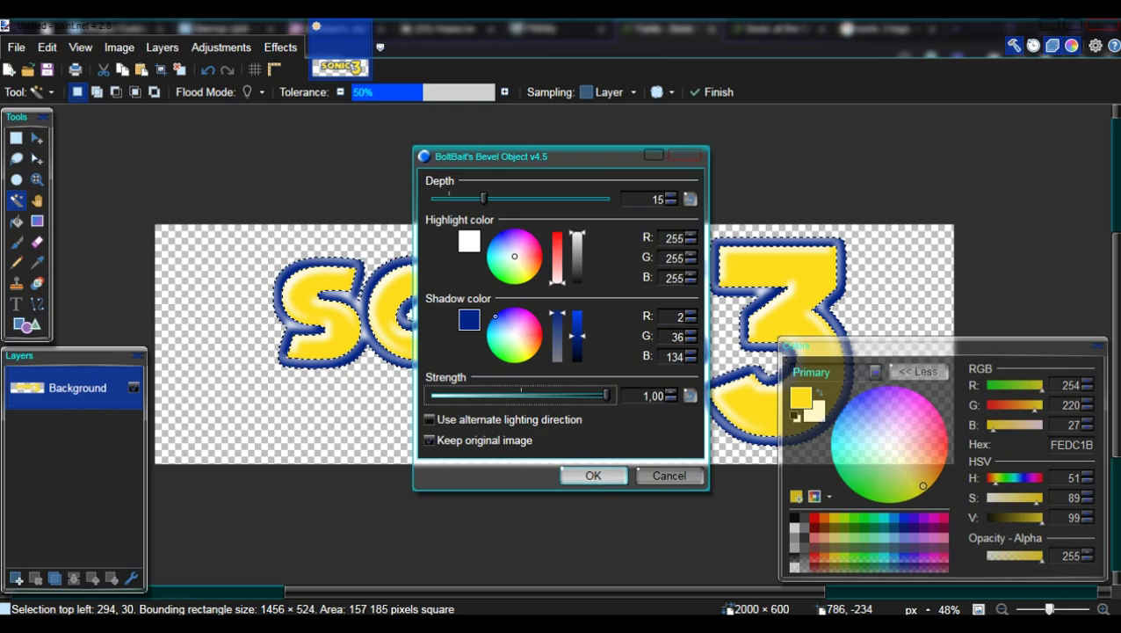
- Apply the outline's bevel with depth 5 and strength 0.50, then clear the selection
{"action": "left_click", "coordinate": [690, 200]}
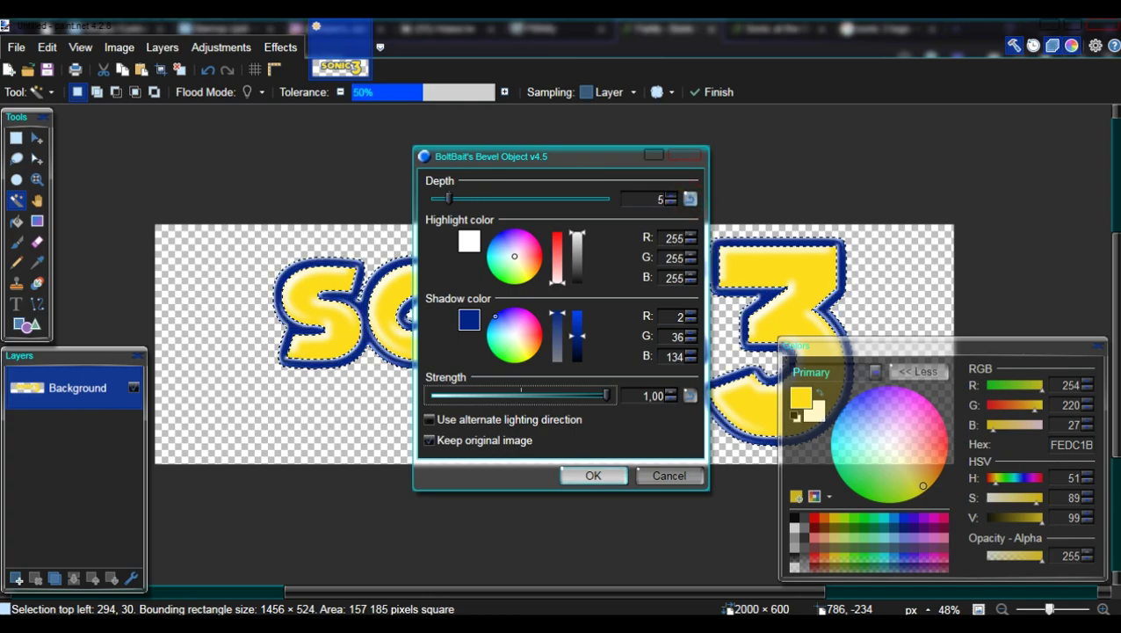
{"action": "left_click", "coordinate": [671, 194]}
{"action": "left_click", "coordinate": [672, 202]}
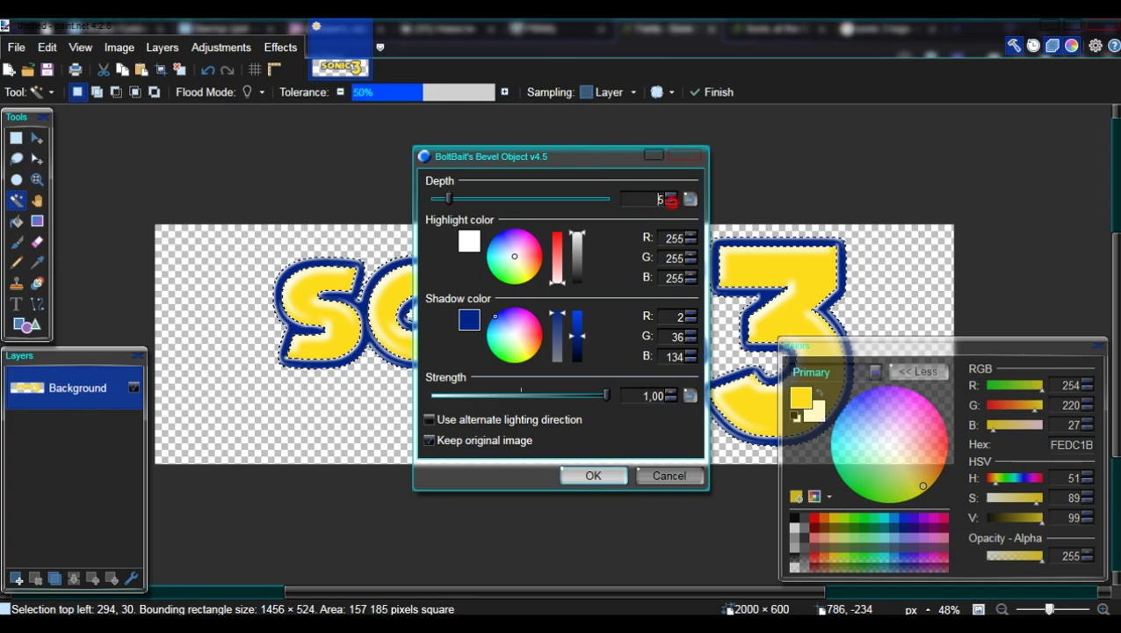
{"action": "left_click", "coordinate": [690, 395]}
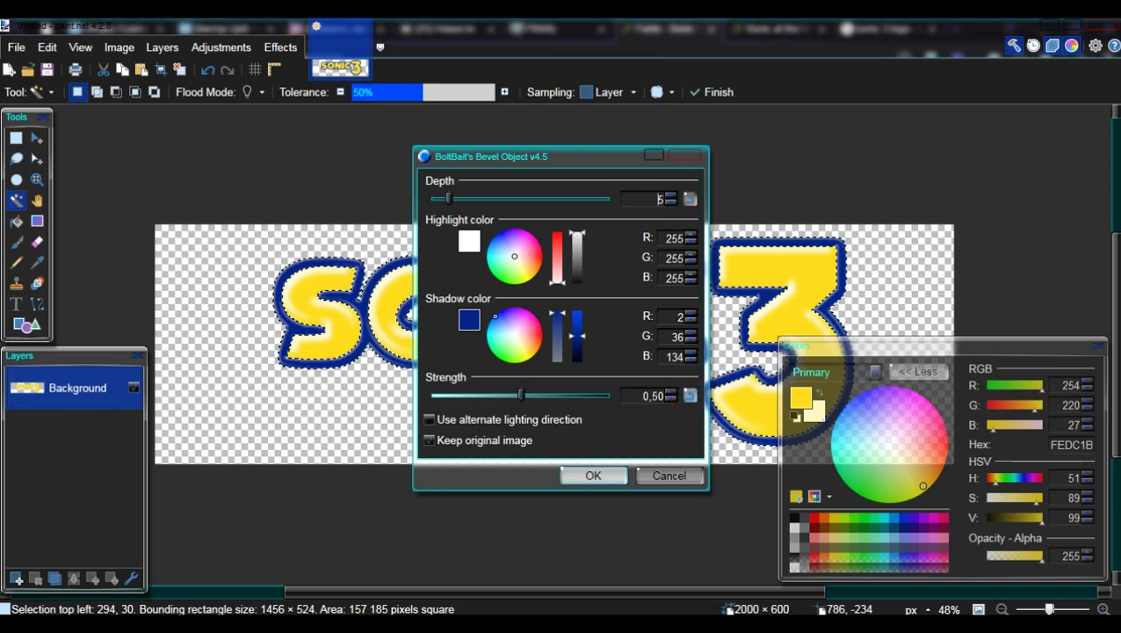
{"action": "double_click", "coordinate": [661, 198]}
{"action": "type", "text": "9"}
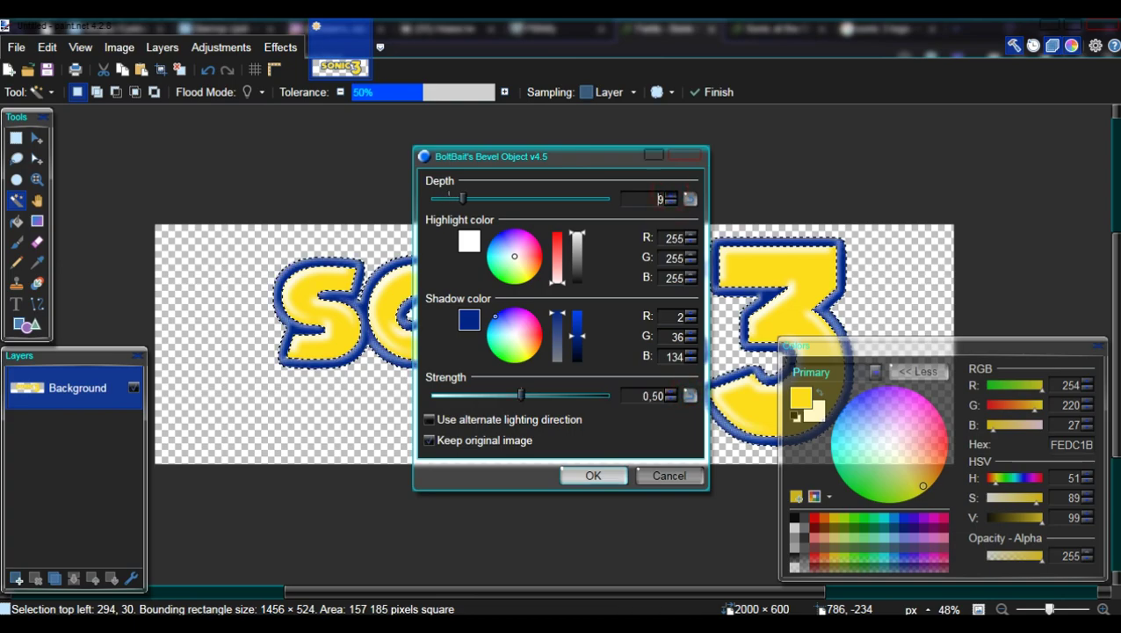
{"action": "left_click", "coordinate": [672, 202]}
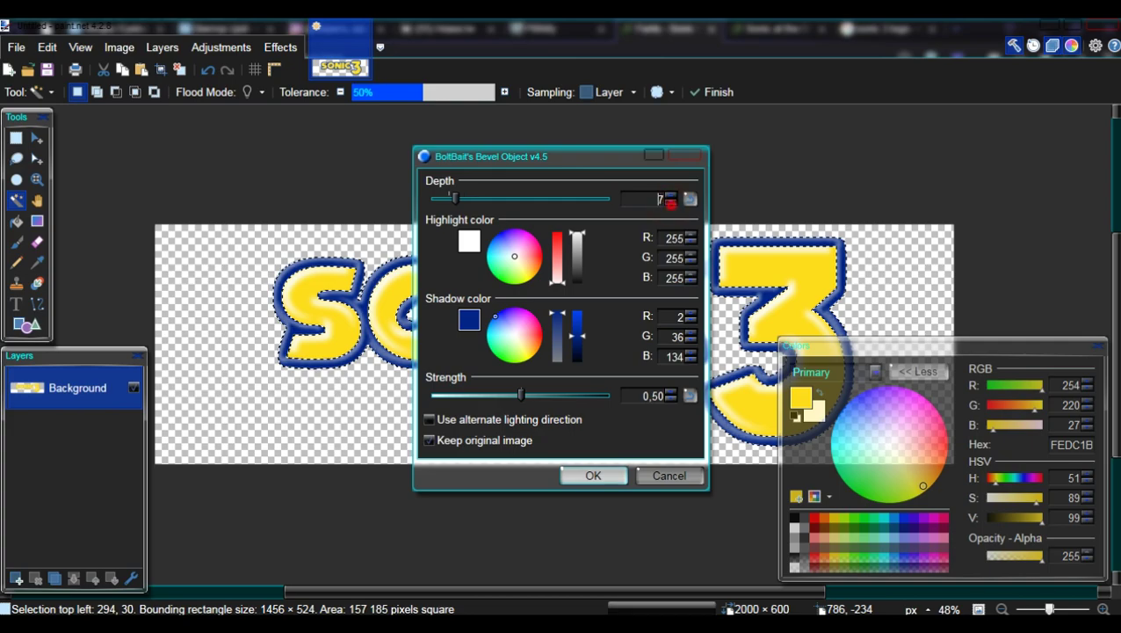
{"action": "left_click", "coordinate": [672, 202]}
{"action": "left_click", "coordinate": [672, 202]}
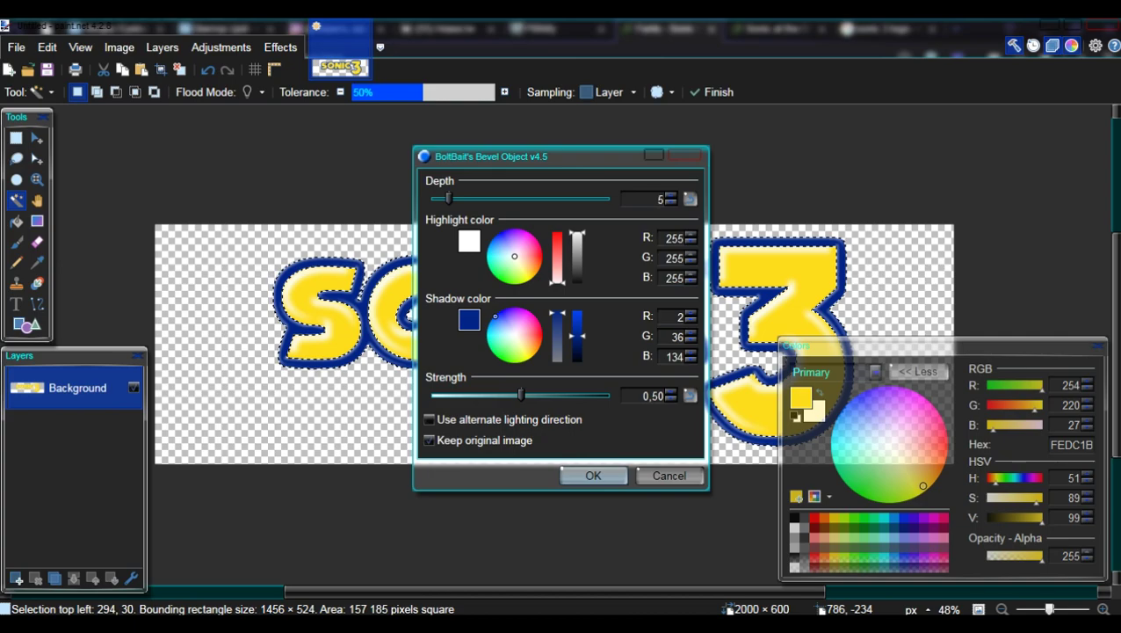
{"action": "left_click", "coordinate": [595, 476]}
{"action": "key", "text": "ctrl+d"}
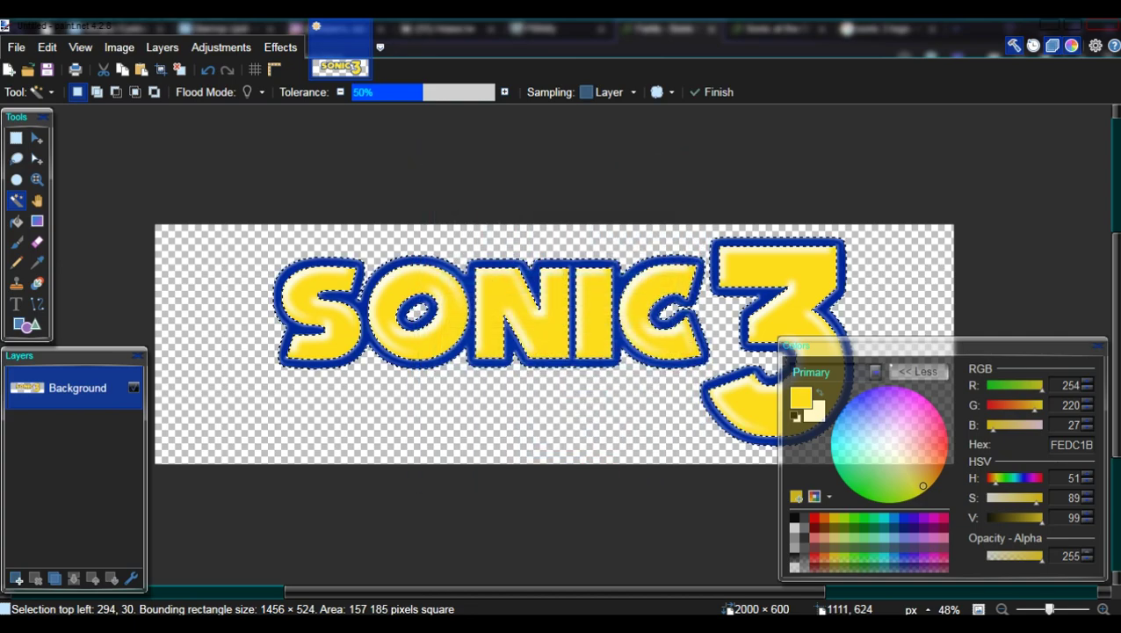
- Add a new layer for text and set the primary colour to red, RGB 250, 20, 10
{"action": "left_click", "coordinate": [16, 577]}
{"action": "left_click", "coordinate": [16, 304]}
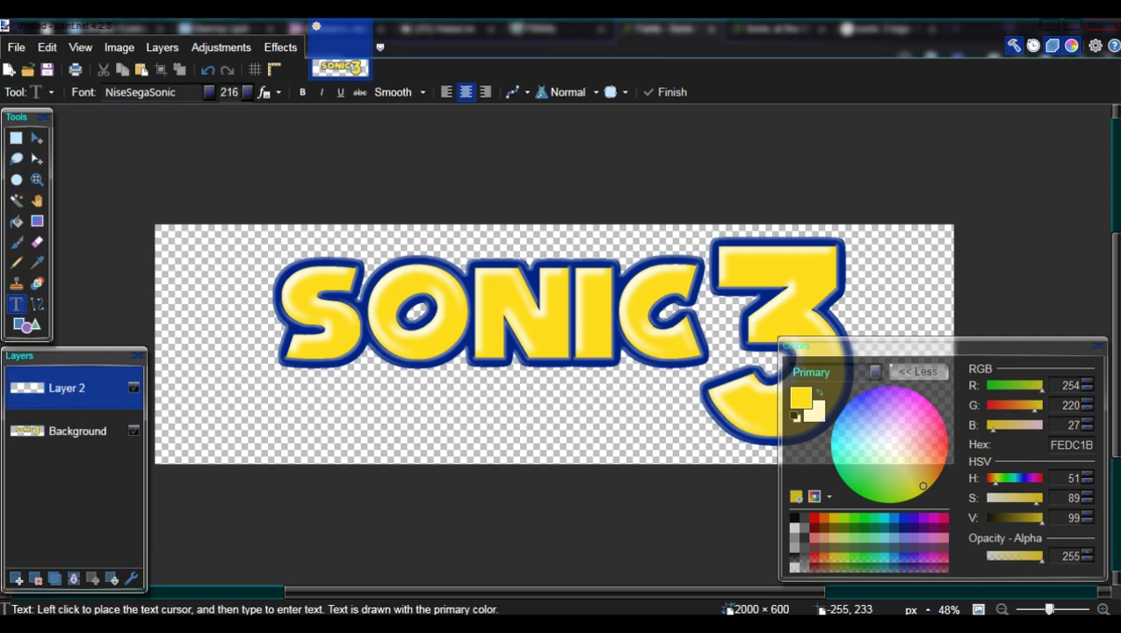
{"action": "left_click", "coordinate": [1071, 385]}
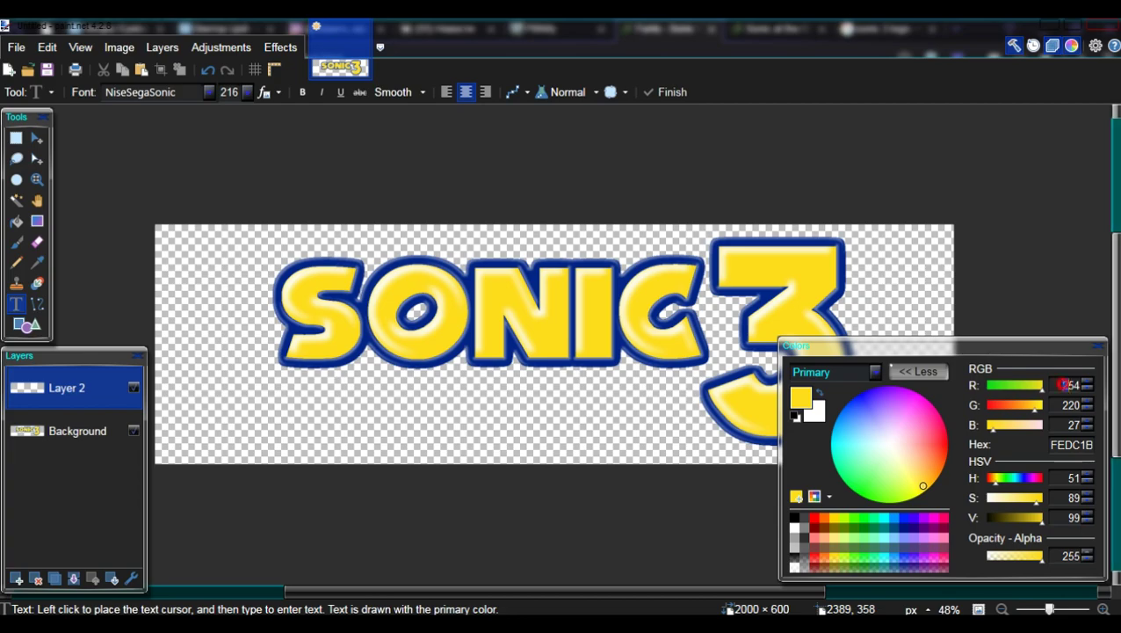
{"action": "type", "text": "250"}
{"action": "key", "text": "Tab"}
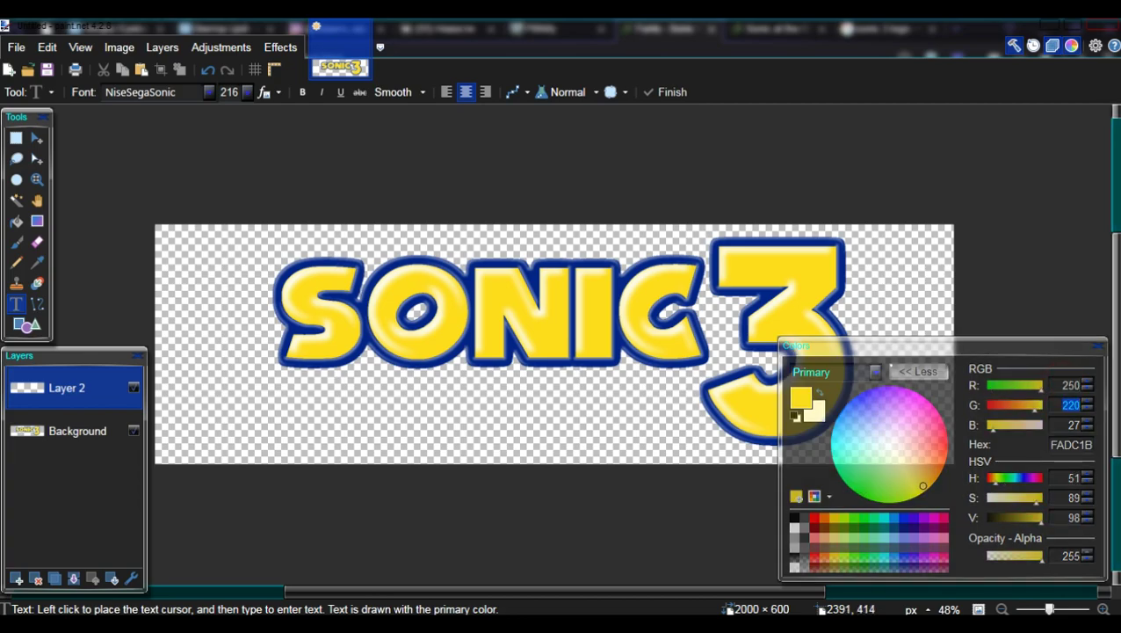
{"action": "type", "text": "20"}
{"action": "key", "text": "Tab"}
{"action": "type", "text": "10"}
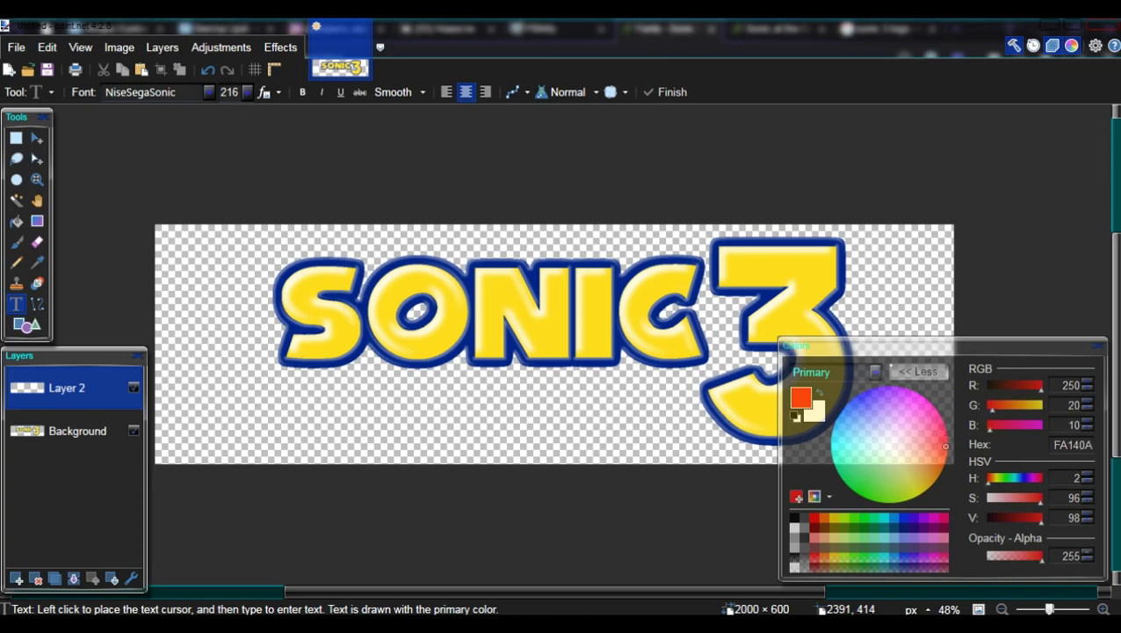
- Place the text THE HEDGEHOG in NiseSegaSonic at size 216 beneath the SONIC lettering, beside the tail of the 3
{"action": "left_click", "coordinate": [438, 409]}
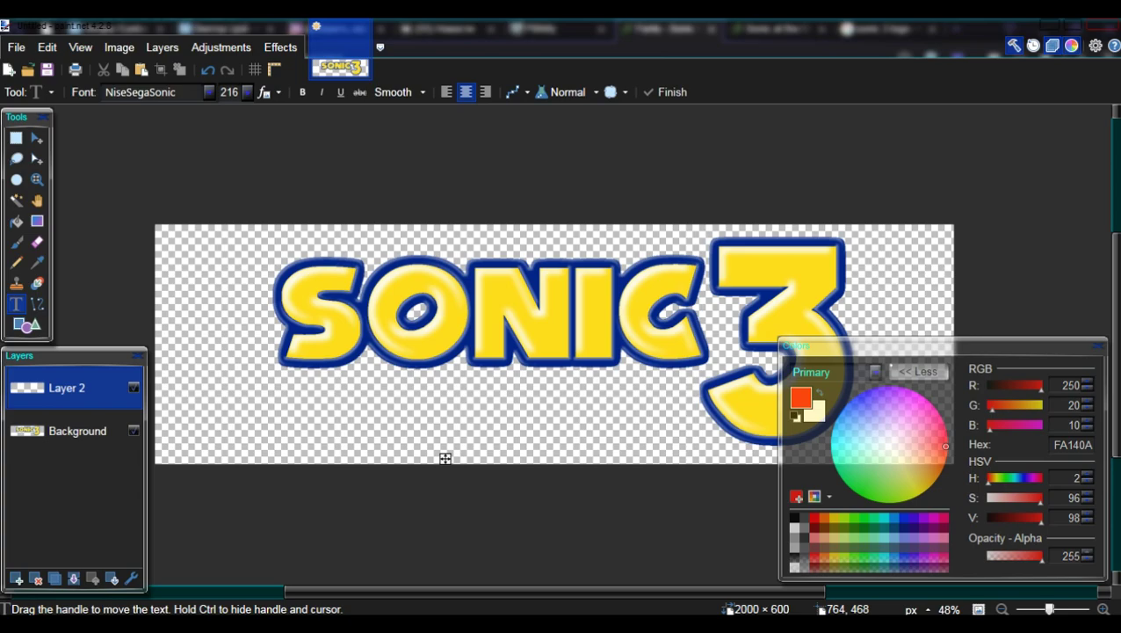
{"action": "type", "text": "THE HEDGEHOG"}
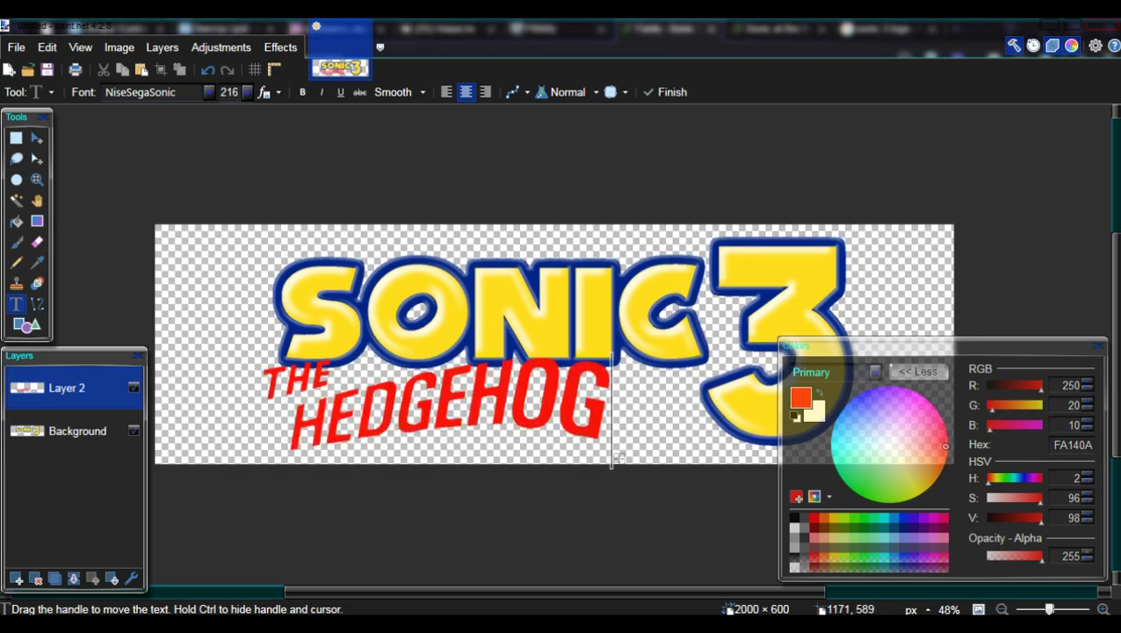
{"action": "left_click_drag", "start_coordinate": [624, 459], "coordinate": [690, 456]}
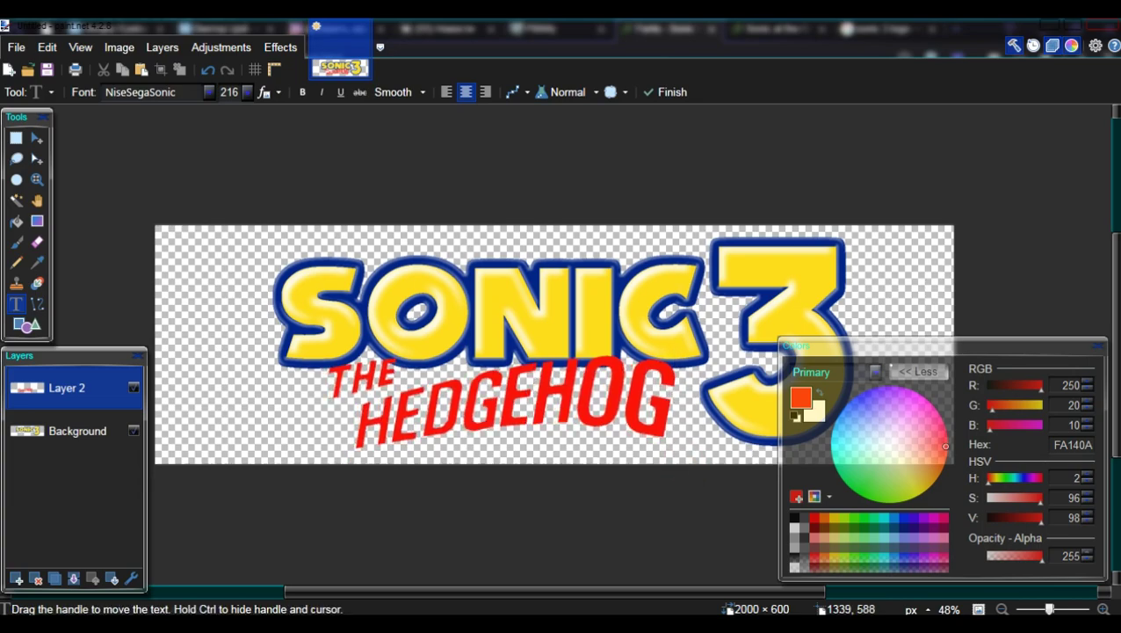
- Give the red THE HEDGEHOG text a black angled Outline Object effect with width 3, softness 0 and angle -45
{"action": "left_click", "coordinate": [280, 47]}
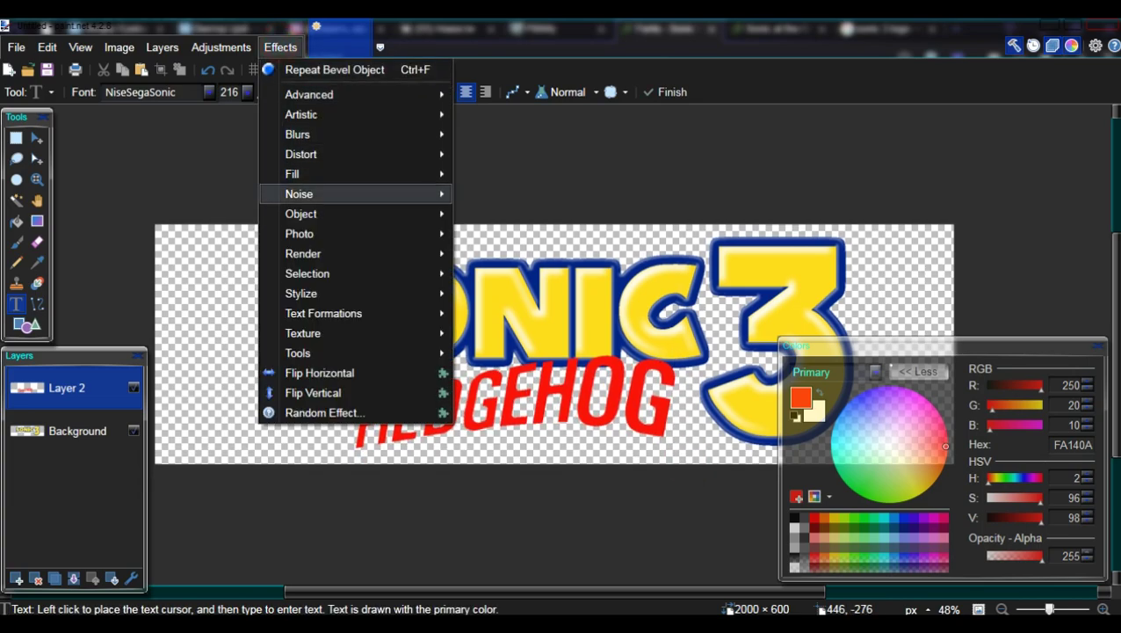
{"action": "mouse_move", "coordinate": [351, 214]}
{"action": "left_click", "coordinate": [519, 333]}
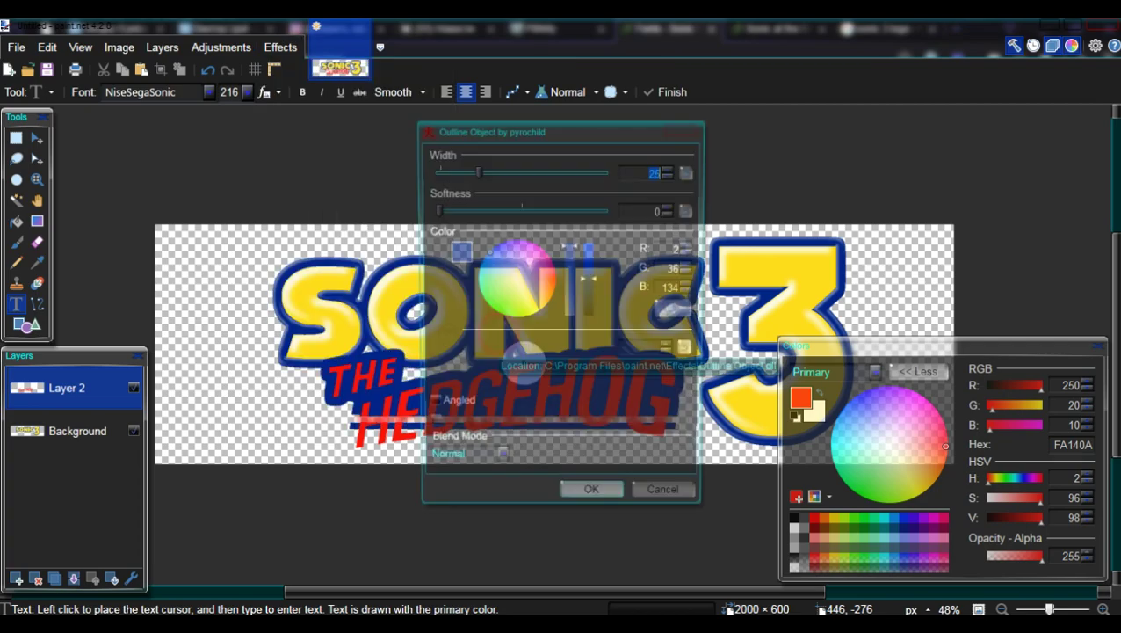
{"action": "left_click_drag", "start_coordinate": [569, 246], "coordinate": [569, 316]}
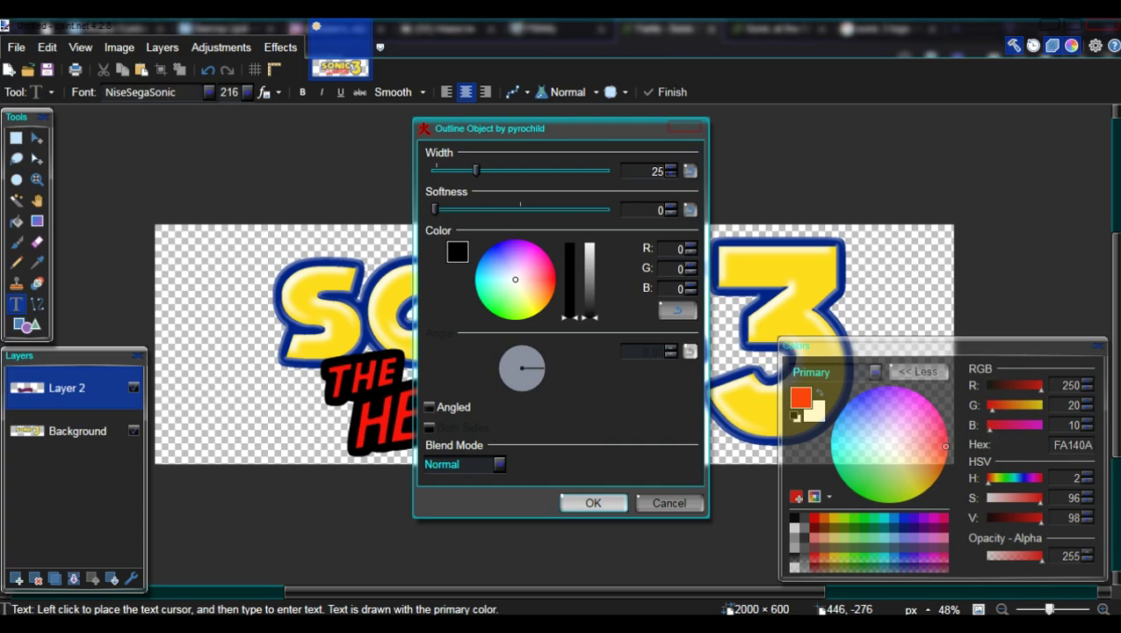
{"action": "left_click_drag", "start_coordinate": [476, 170], "coordinate": [434, 170]}
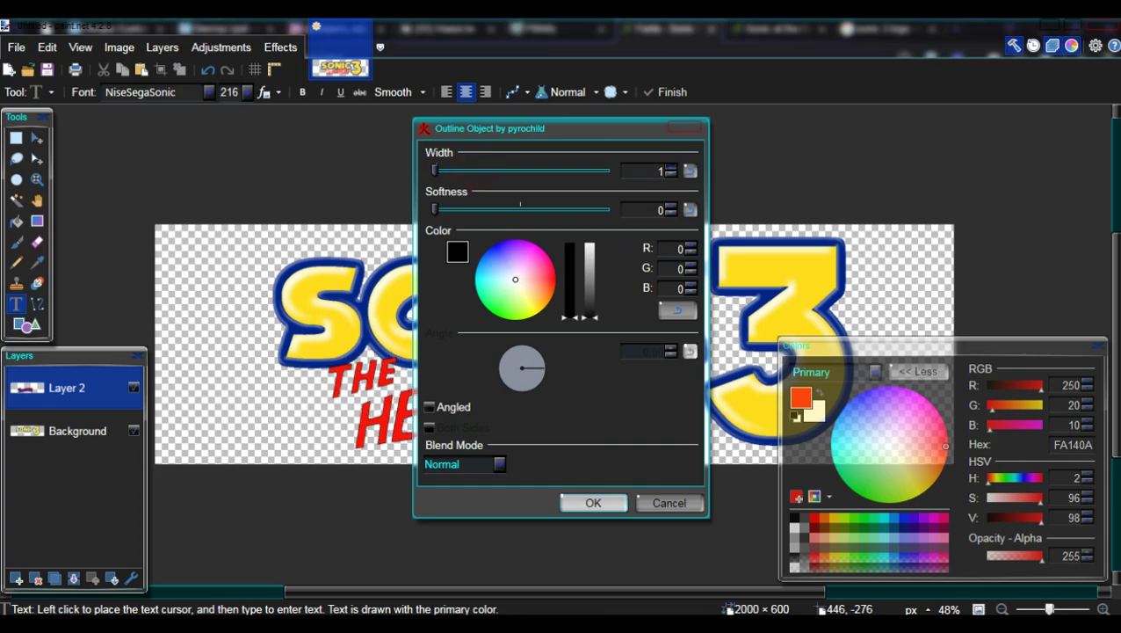
{"action": "double_click", "coordinate": [670, 166]}
{"action": "left_click", "coordinate": [429, 407]}
{"action": "left_click", "coordinate": [534, 380]}
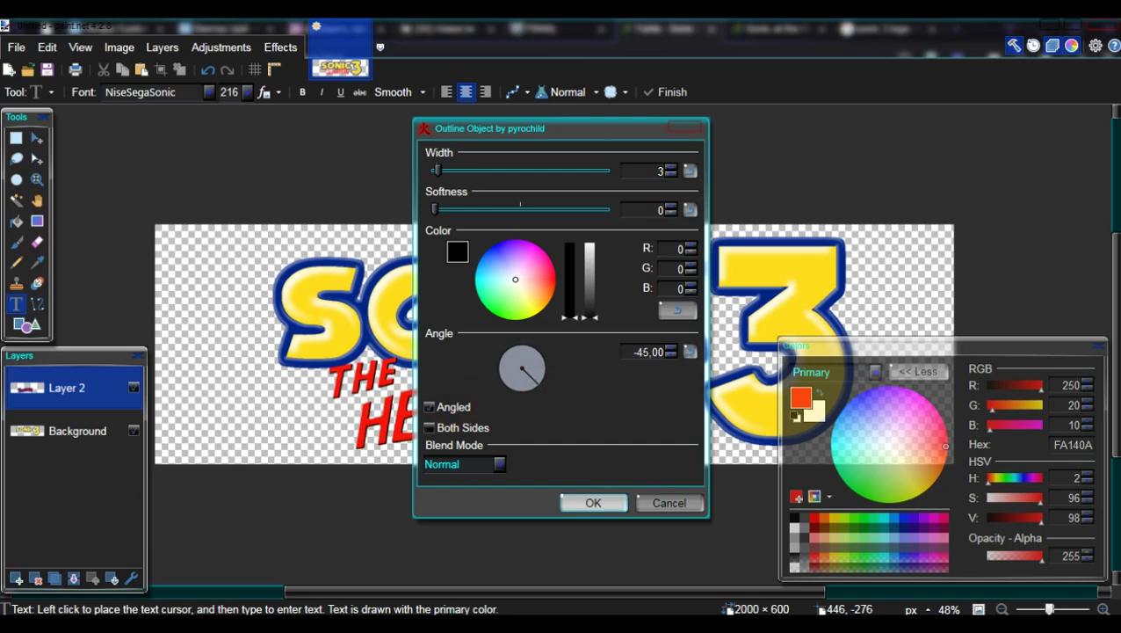
{"action": "left_click", "coordinate": [593, 503]}
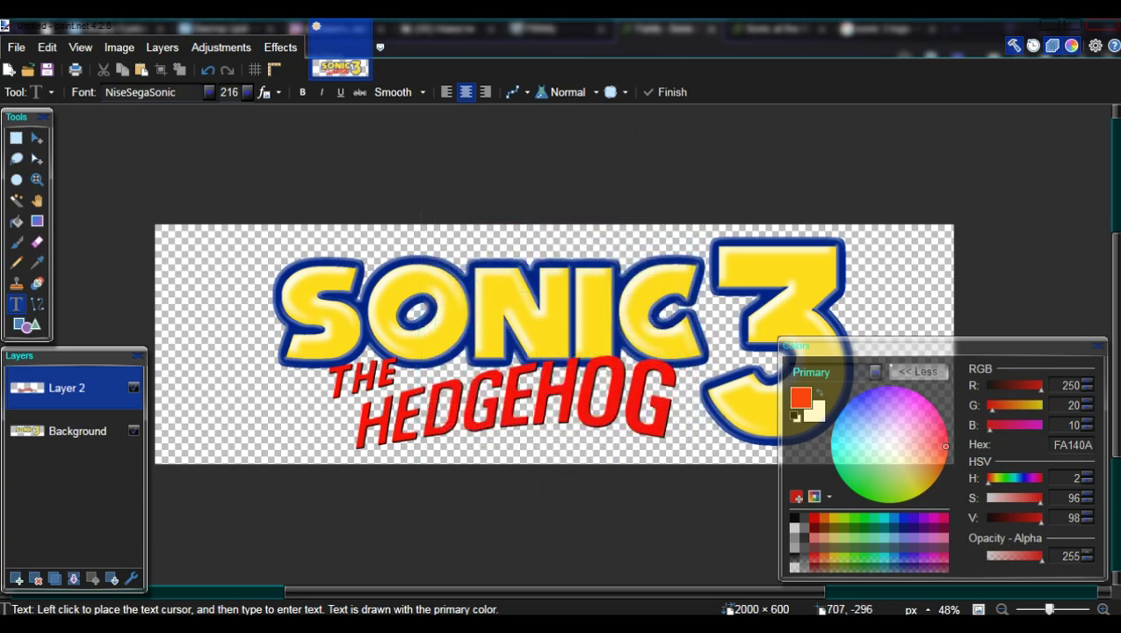
- Add a white non-angled outline of width 5 and softness 0 around THE HEDGEHOG, and flatten the image
{"action": "left_click", "coordinate": [280, 47]}
{"action": "mouse_move", "coordinate": [301, 213]}
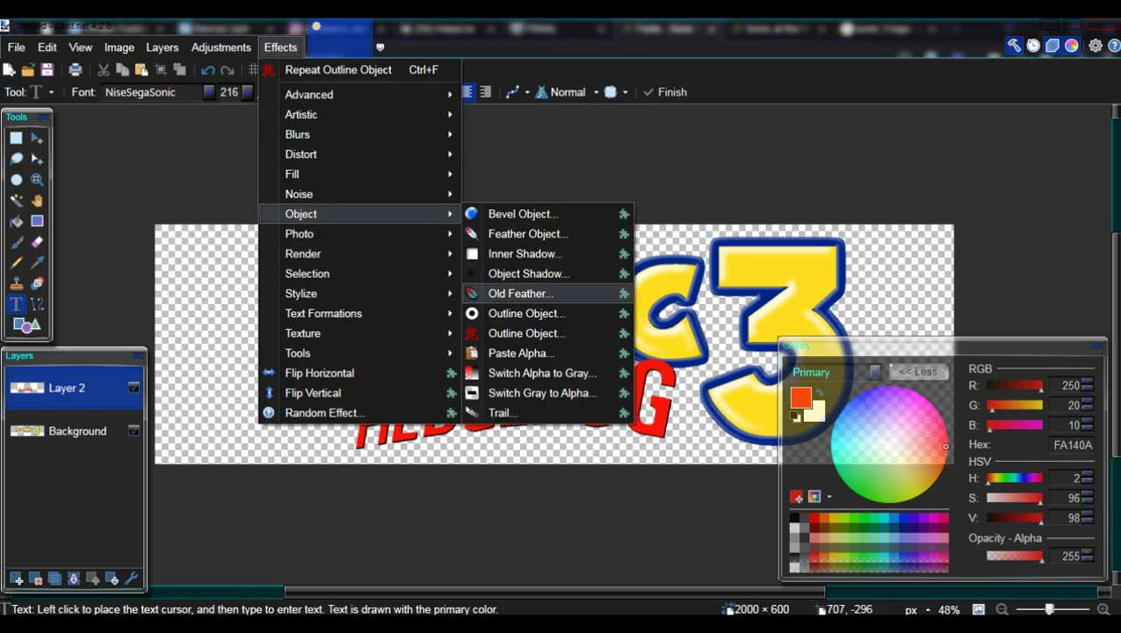
{"action": "left_click", "coordinate": [525, 313]}
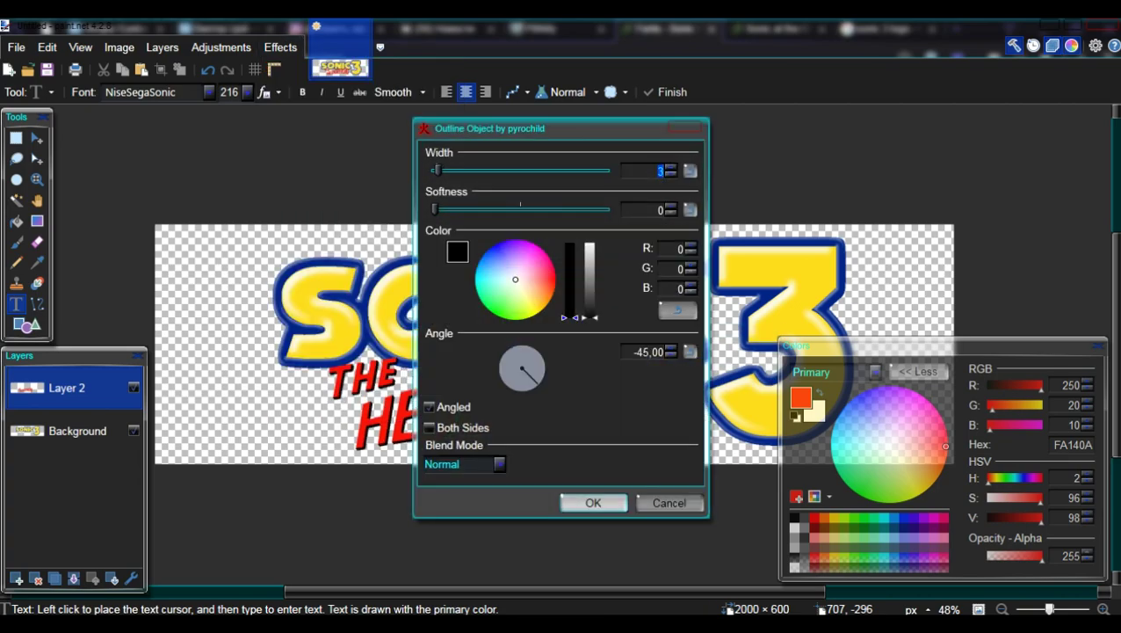
{"action": "left_click_drag", "start_coordinate": [570, 317], "coordinate": [570, 244]}
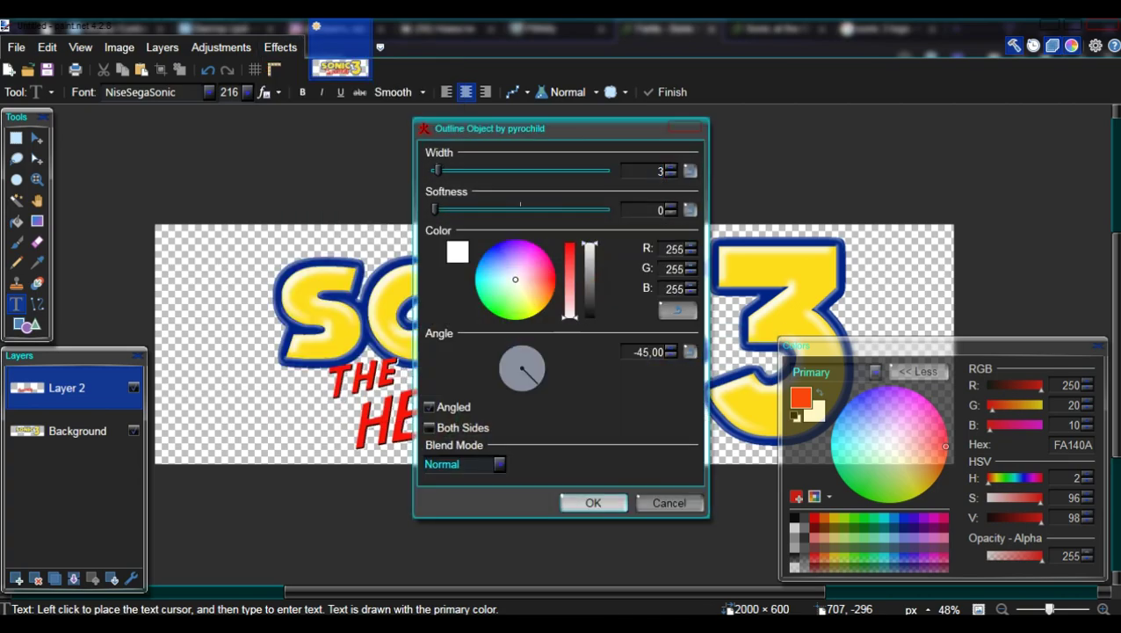
{"action": "left_click", "coordinate": [430, 407]}
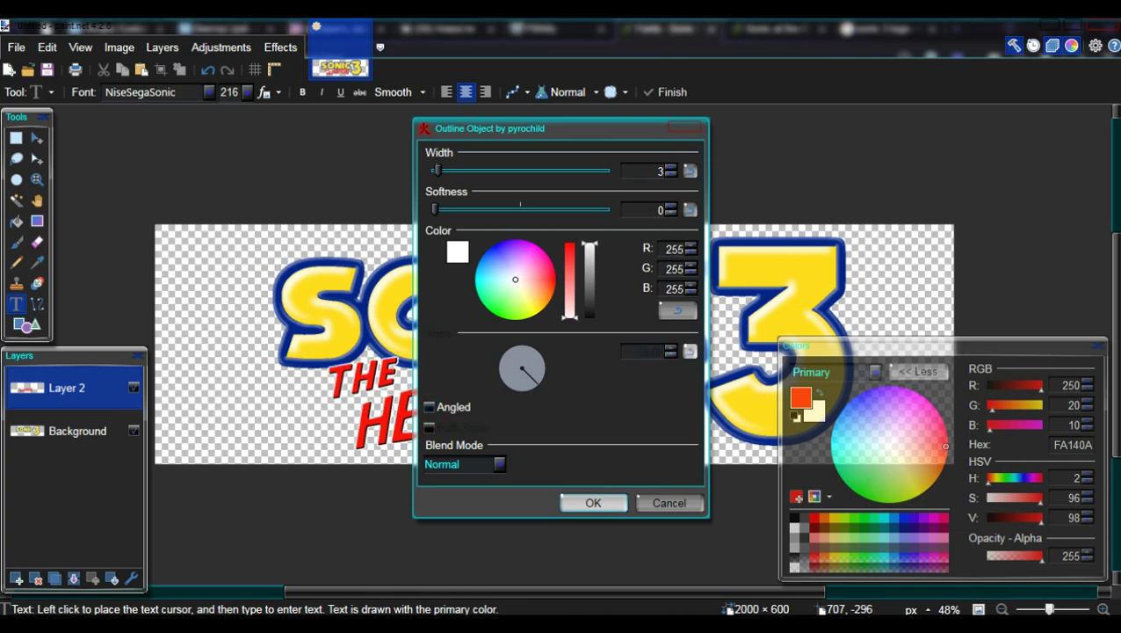
{"action": "left_click", "coordinate": [672, 166]}
{"action": "left_click", "coordinate": [671, 166]}
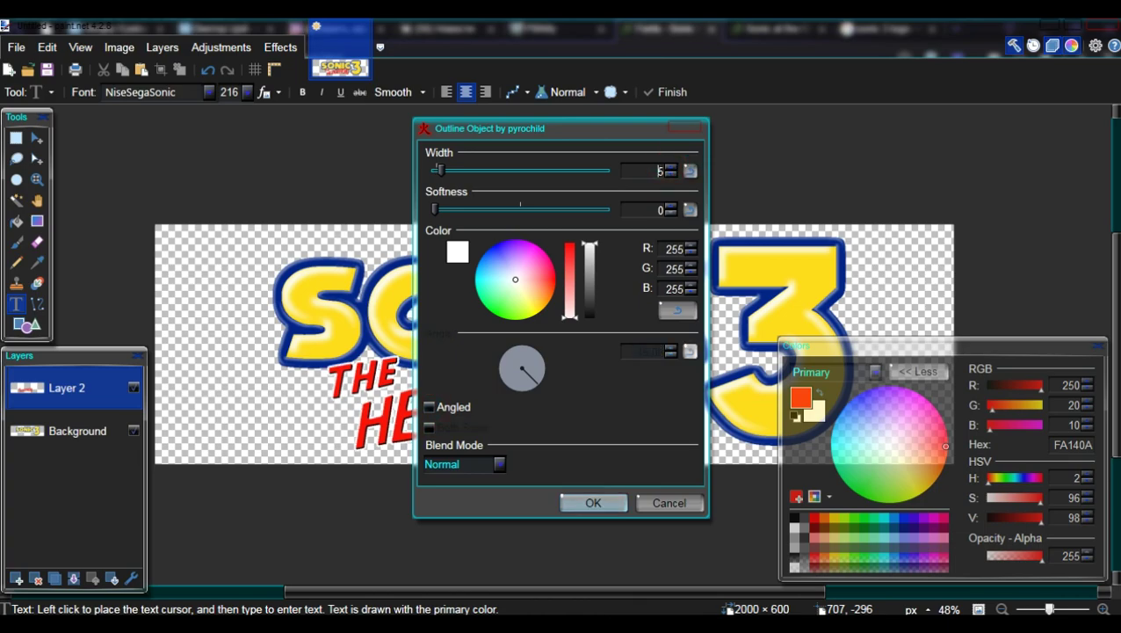
{"action": "left_click", "coordinate": [576, 503]}
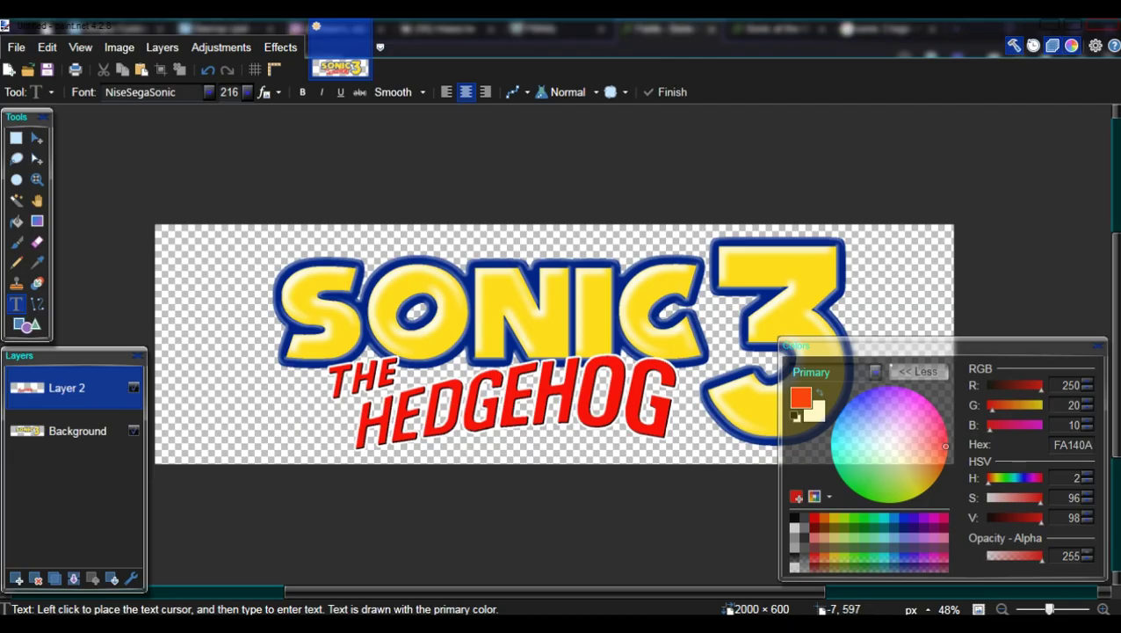
{"action": "left_click", "coordinate": [119, 47]}
{"action": "left_click", "coordinate": [142, 244]}
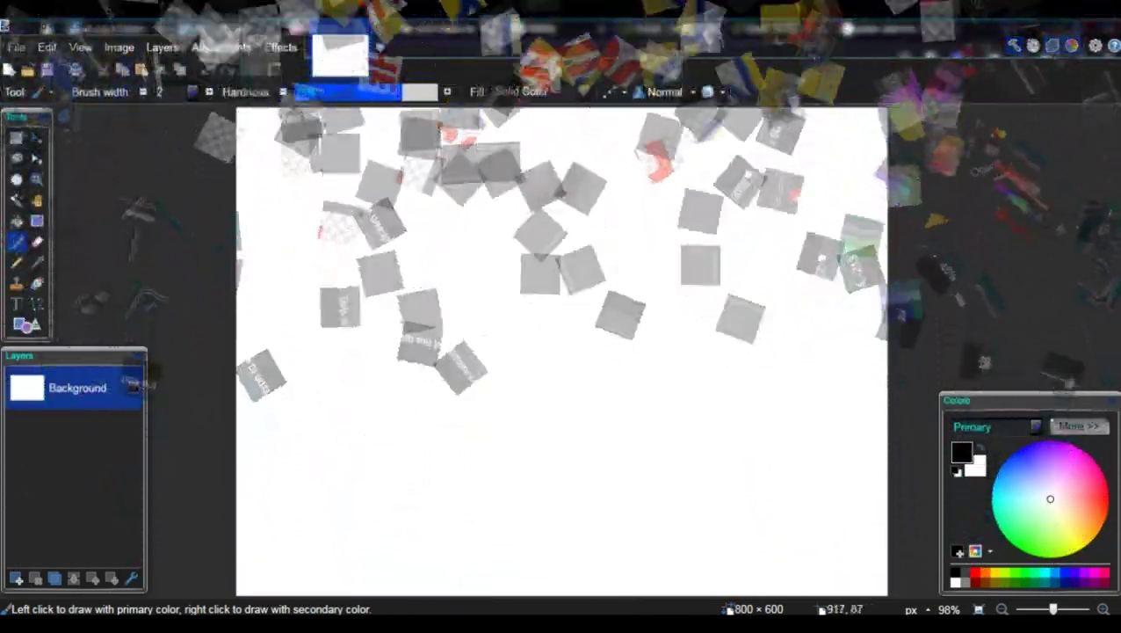
- Resize the canvas to 2000 by 800 pixels and clear its white background to transparent
{"action": "left_click", "coordinate": [119, 47]}
{"action": "left_click", "coordinate": [184, 110]}
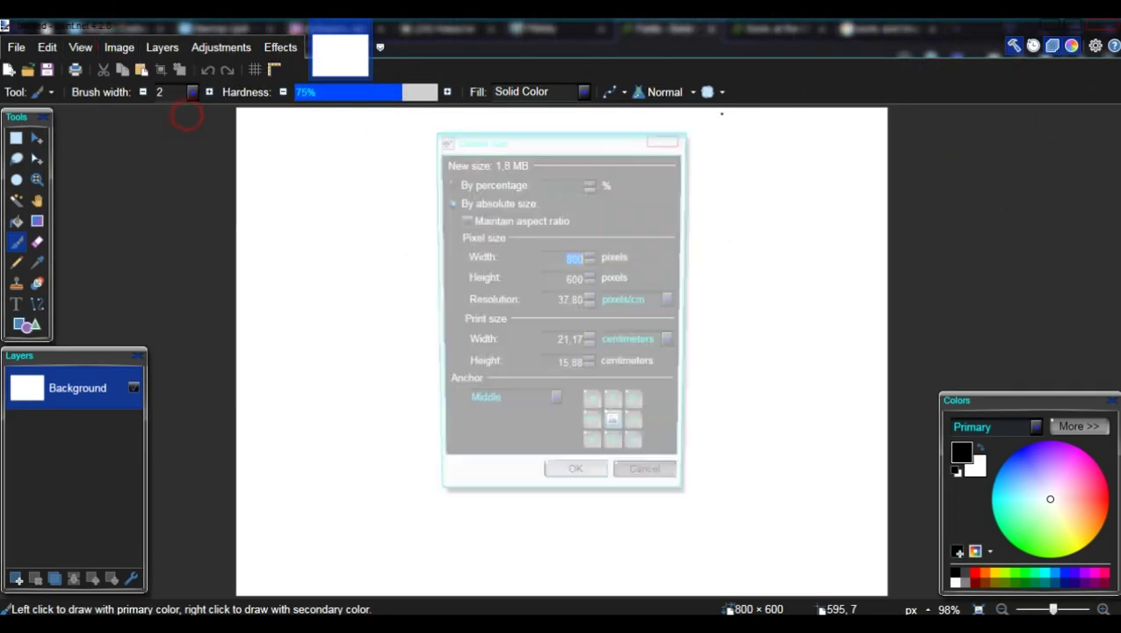
{"action": "type", "text": "2000"}
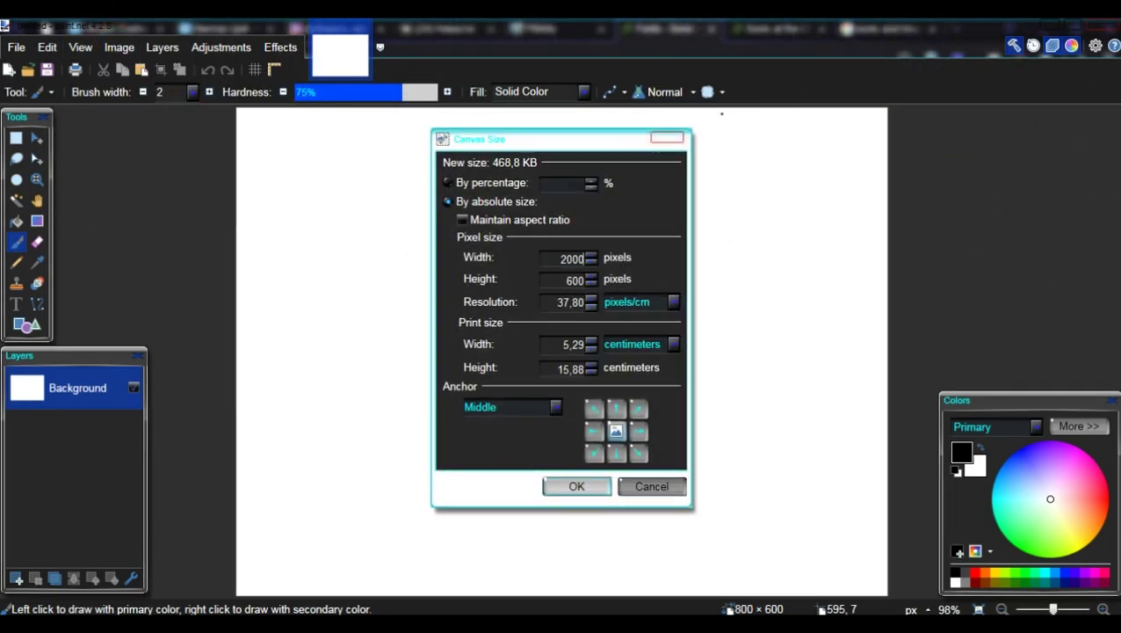
{"action": "type", "text": "800"}
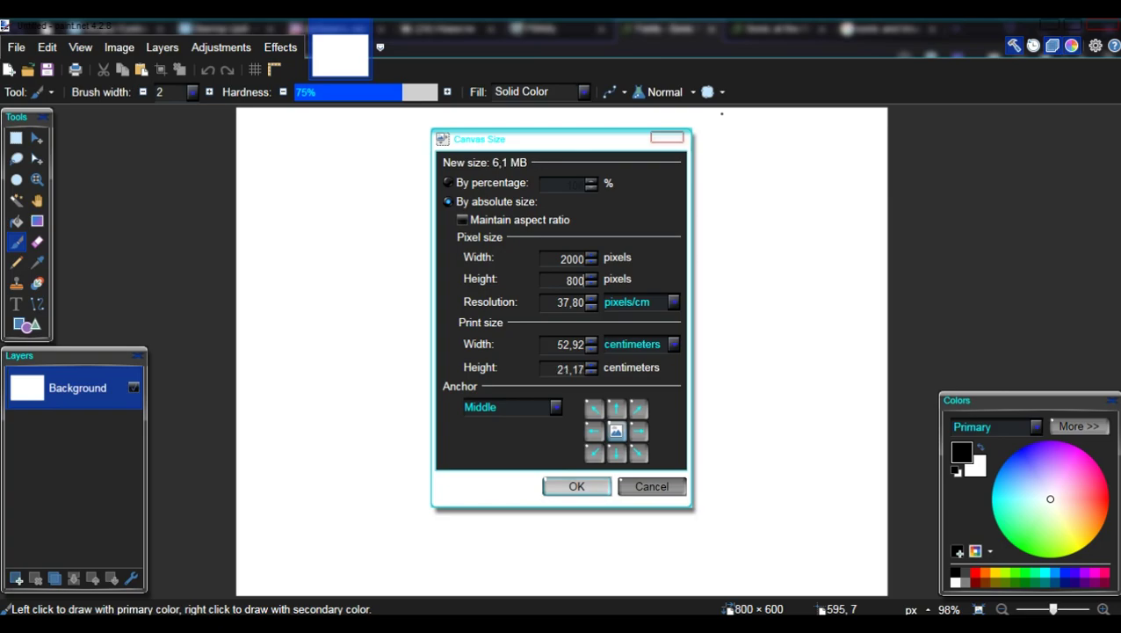
{"action": "key", "text": "Return"}
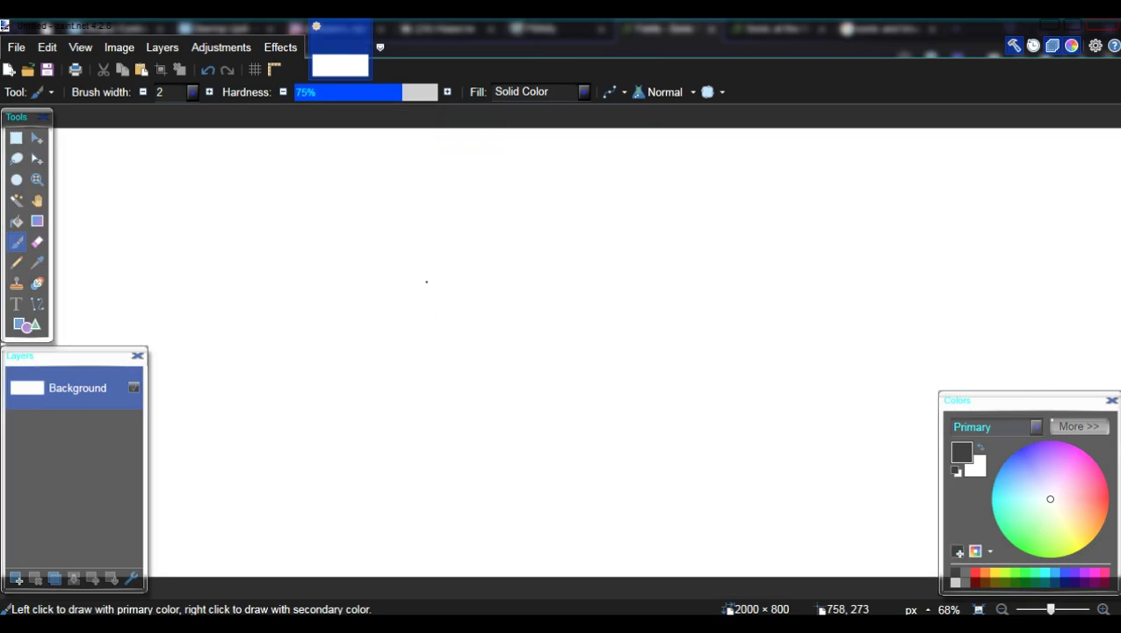
{"action": "key", "text": "Delete"}
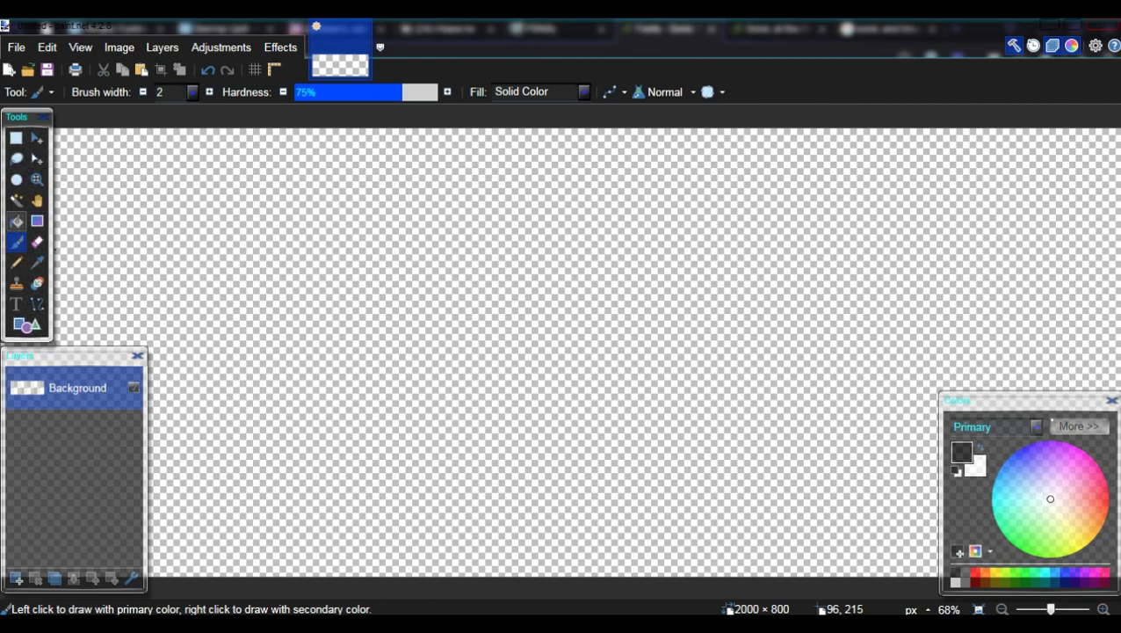
- Set up the Text tool with the NiseSegaSonic font at size 216 and centred alignment
{"action": "left_click", "coordinate": [16, 199]}
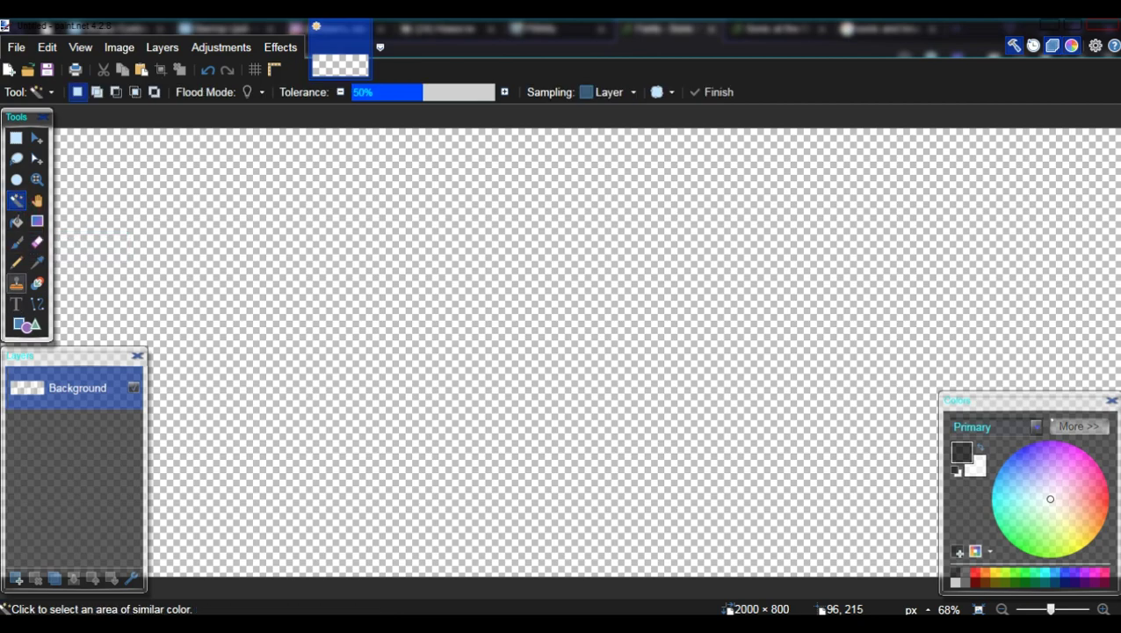
{"action": "left_click", "coordinate": [15, 303]}
{"action": "left_click", "coordinate": [209, 92]}
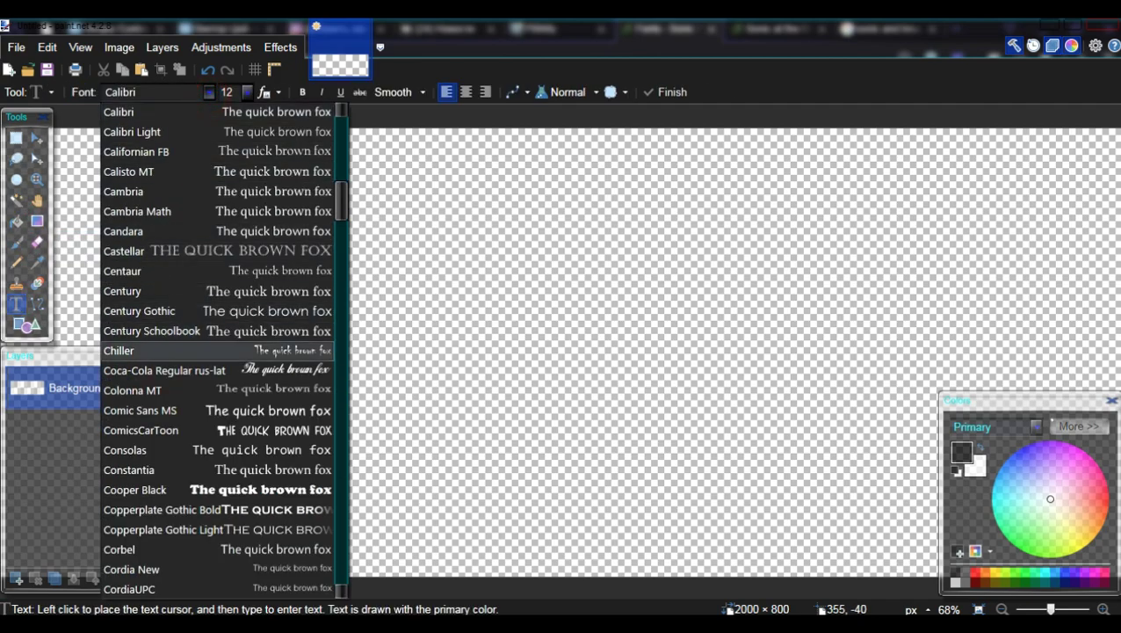
{"action": "left_click_drag", "start_coordinate": [343, 204], "coordinate": [342, 440]}
{"action": "scroll", "coordinate": [260, 352], "scroll_direction": "down", "scroll_amount": 3}
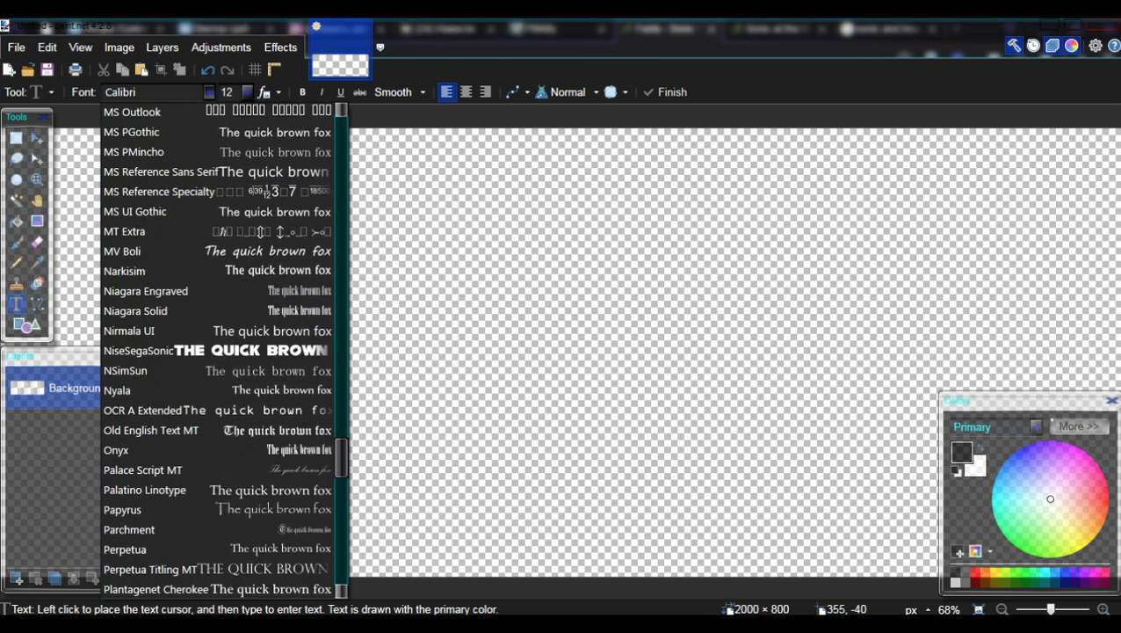
{"action": "left_click", "coordinate": [260, 348]}
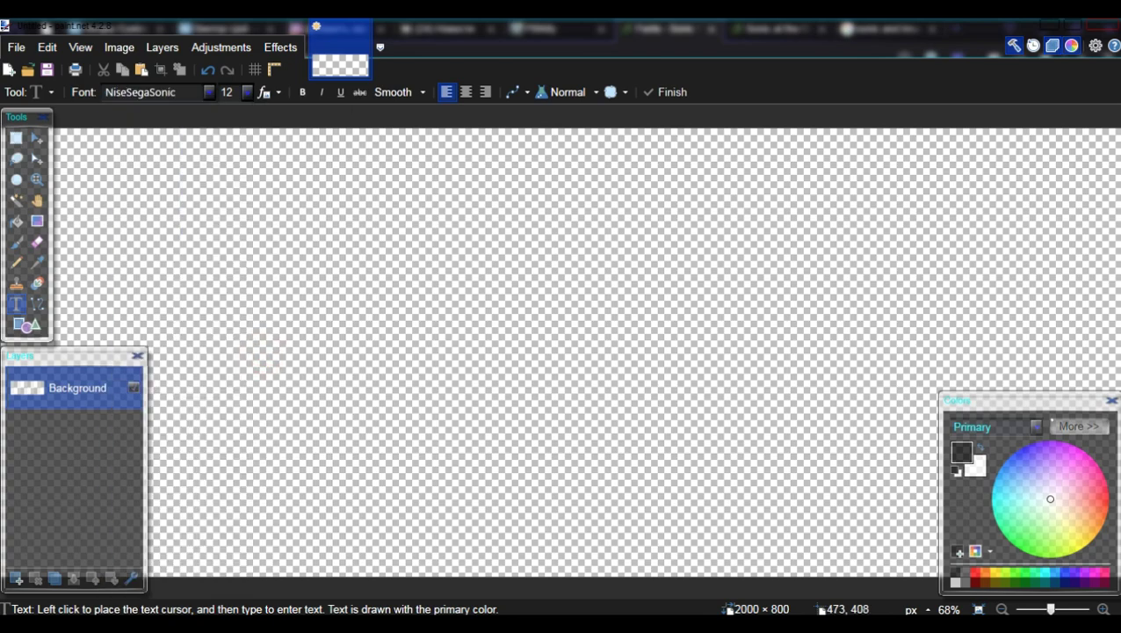
{"action": "left_click", "coordinate": [248, 92]}
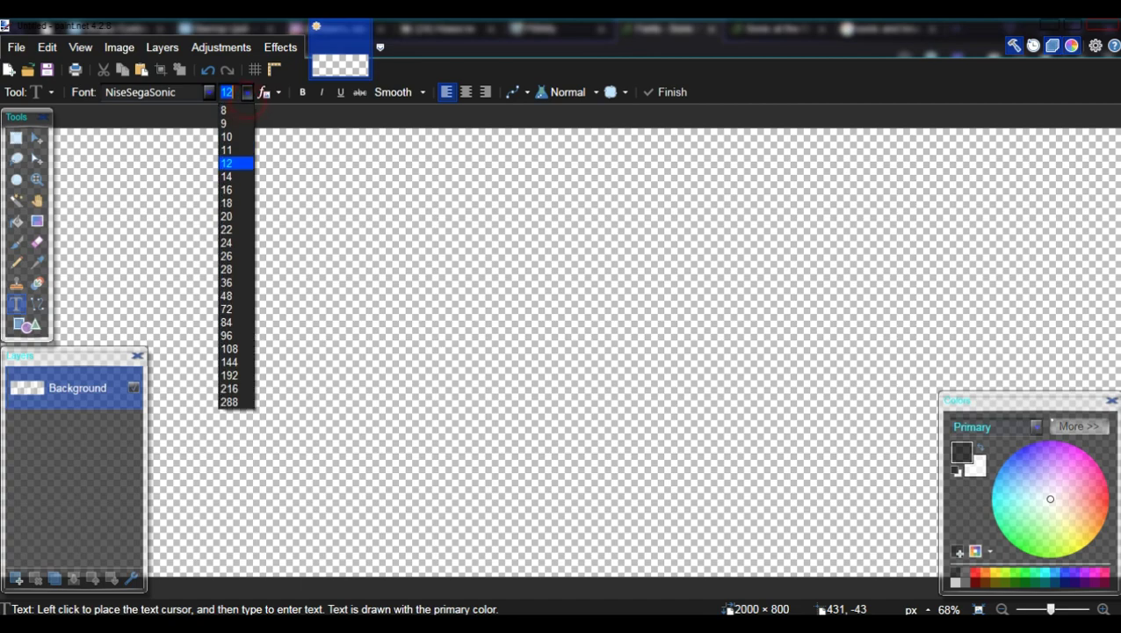
{"action": "left_click", "coordinate": [228, 387]}
{"action": "left_click", "coordinate": [466, 92]}
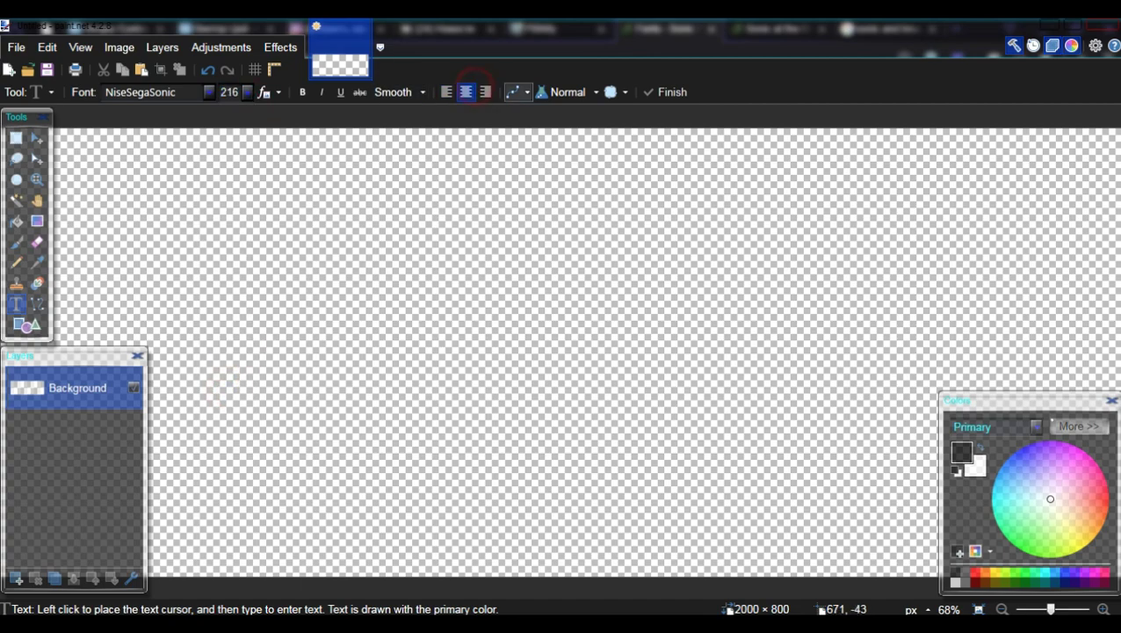
{"action": "key", "text": "ctrl+b"}
{"action": "key", "text": "ctrl+minus"}
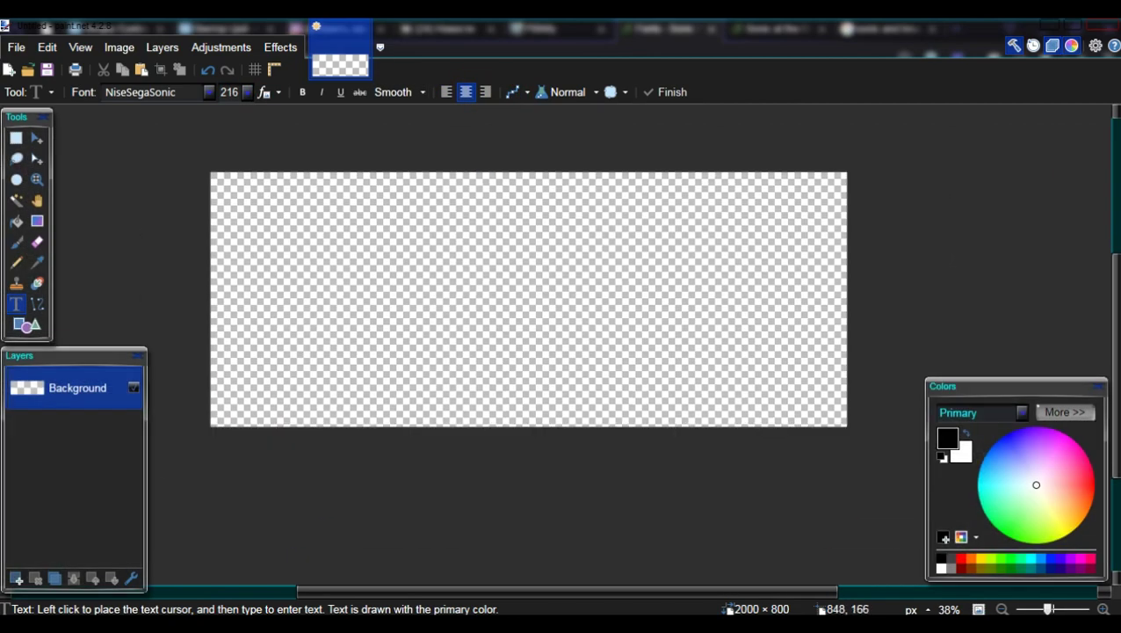
- Add the two-line text SONIC& over KNUCKLES and position it in the middle of the canvas
{"action": "left_click", "coordinate": [445, 243]}
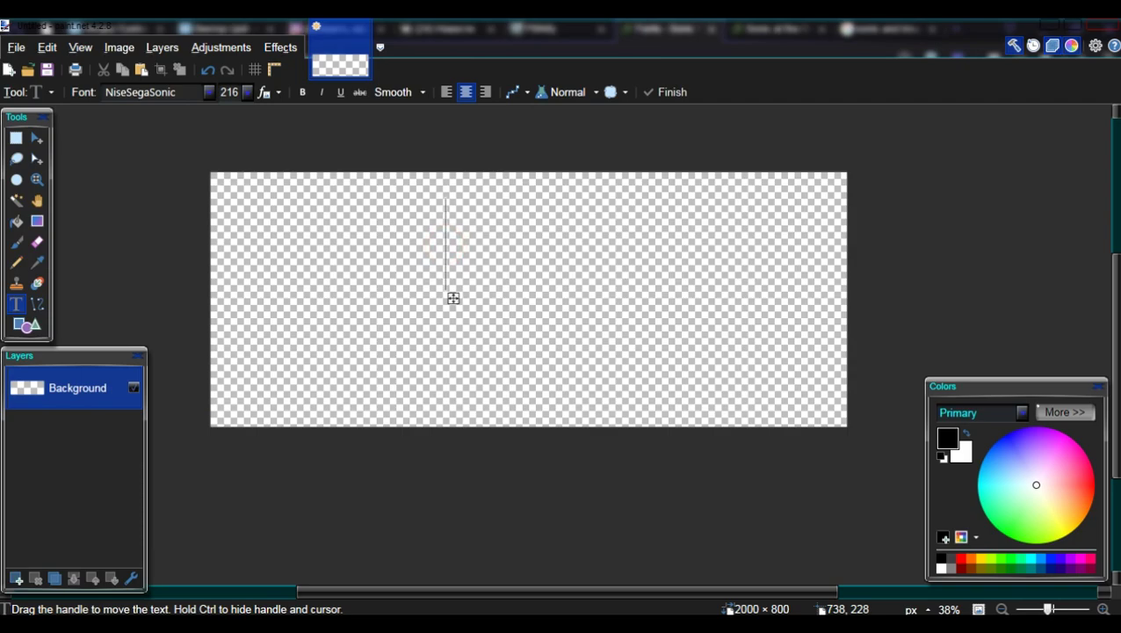
{"action": "type", "text": "SONIC"}
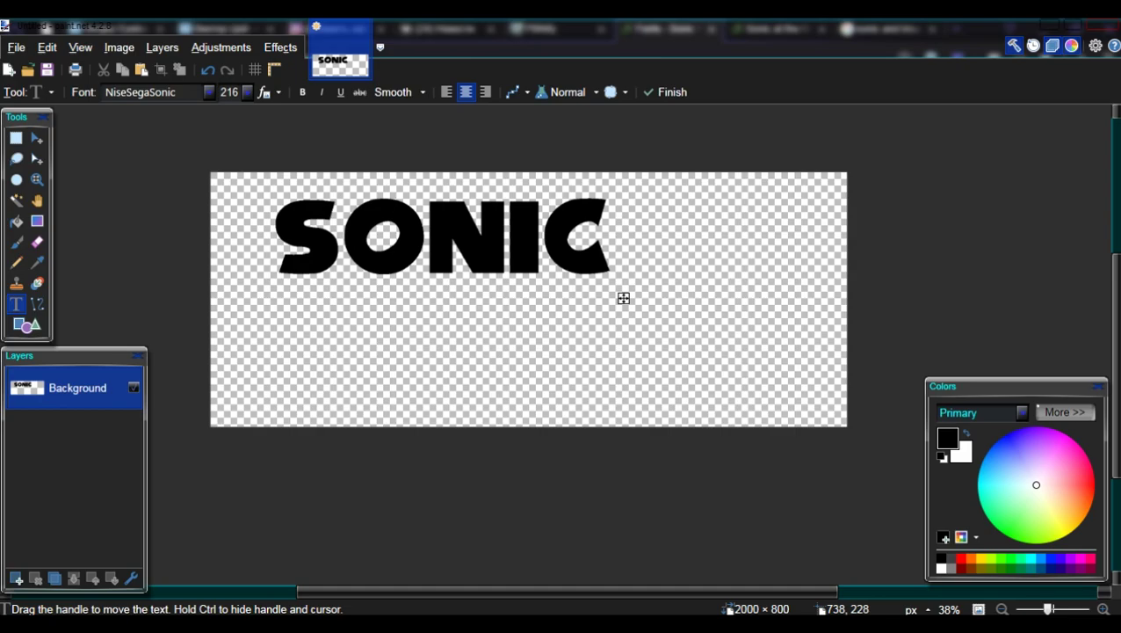
{"action": "type", "text": "&"}
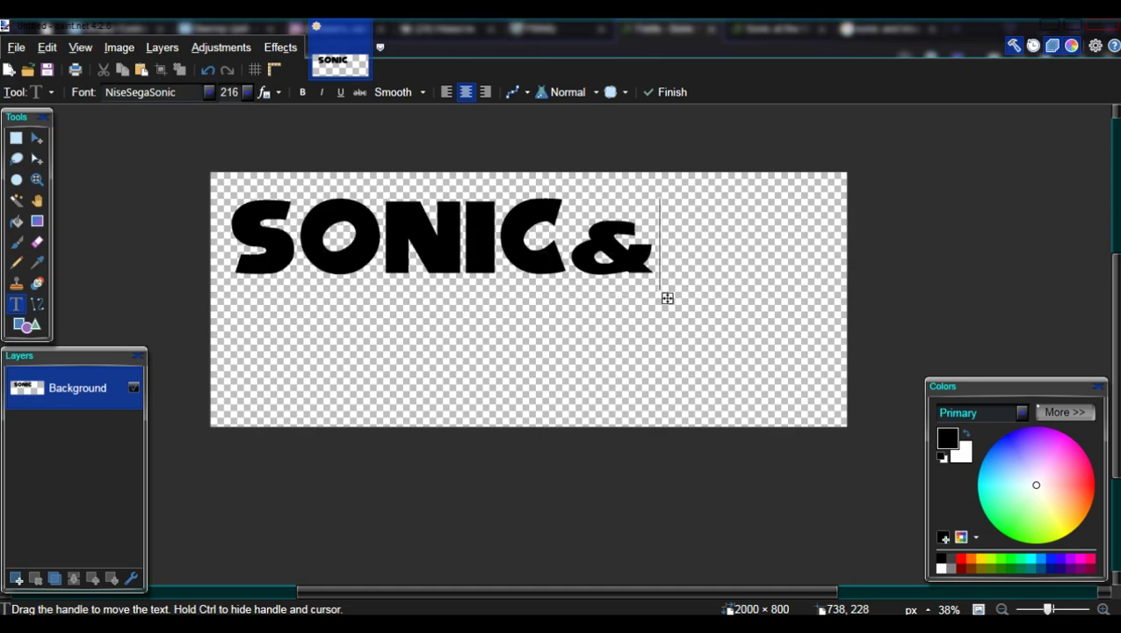
{"action": "left_click_drag", "start_coordinate": [668, 299], "coordinate": [731, 307]}
{"action": "key", "text": "Return"}
{"action": "type", "text": "K"}
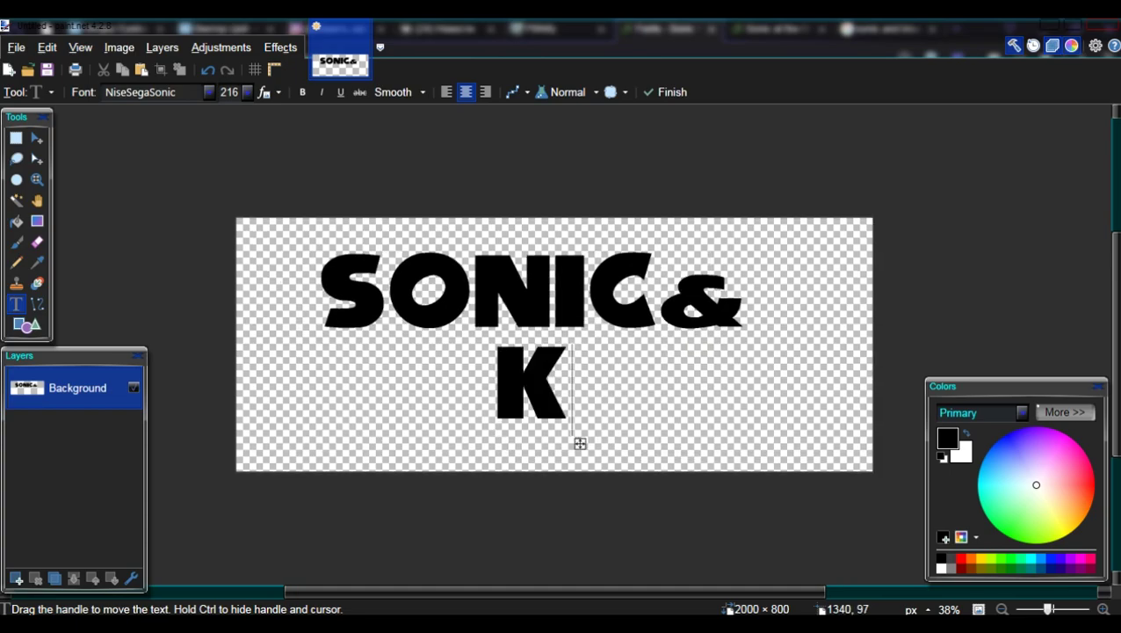
{"action": "type", "text": "NUCKLES"}
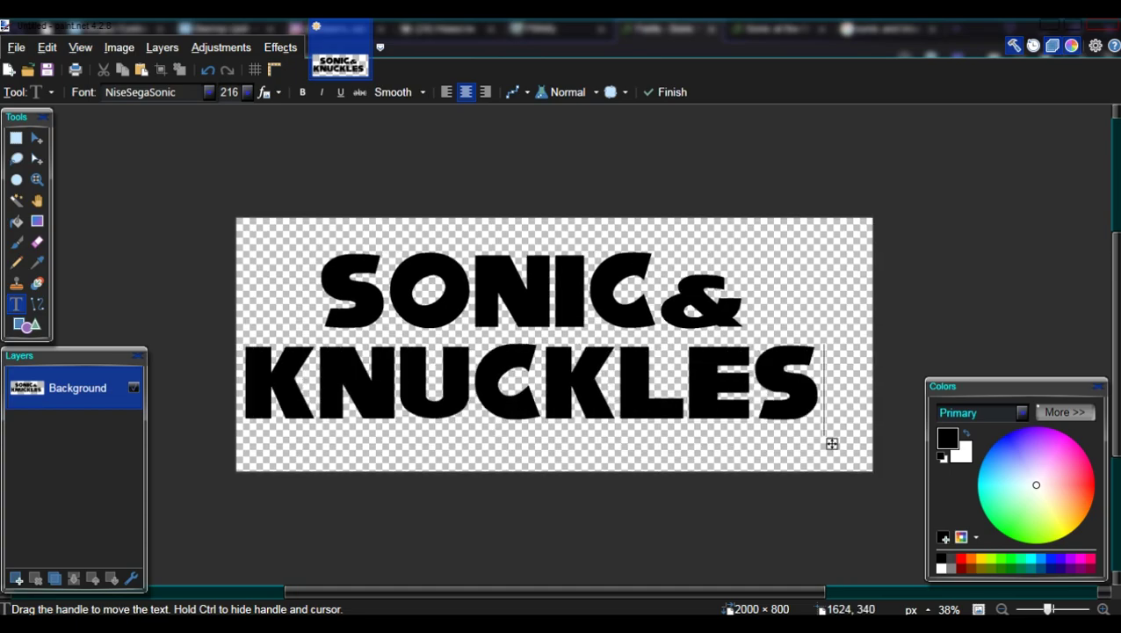
{"action": "left_click_drag", "start_coordinate": [832, 446], "coordinate": [852, 456]}
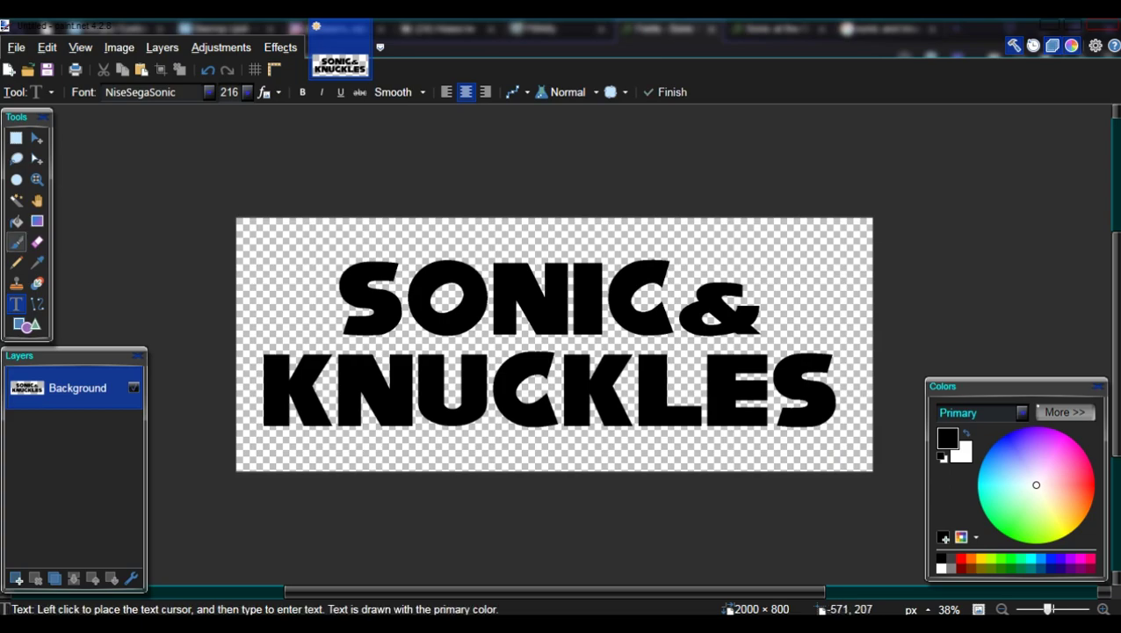
- Select all letters of SONIC and the ampersand with the Magic Wand and fill them blue, RGB 0, 36, 255
{"action": "left_click", "coordinate": [16, 200]}
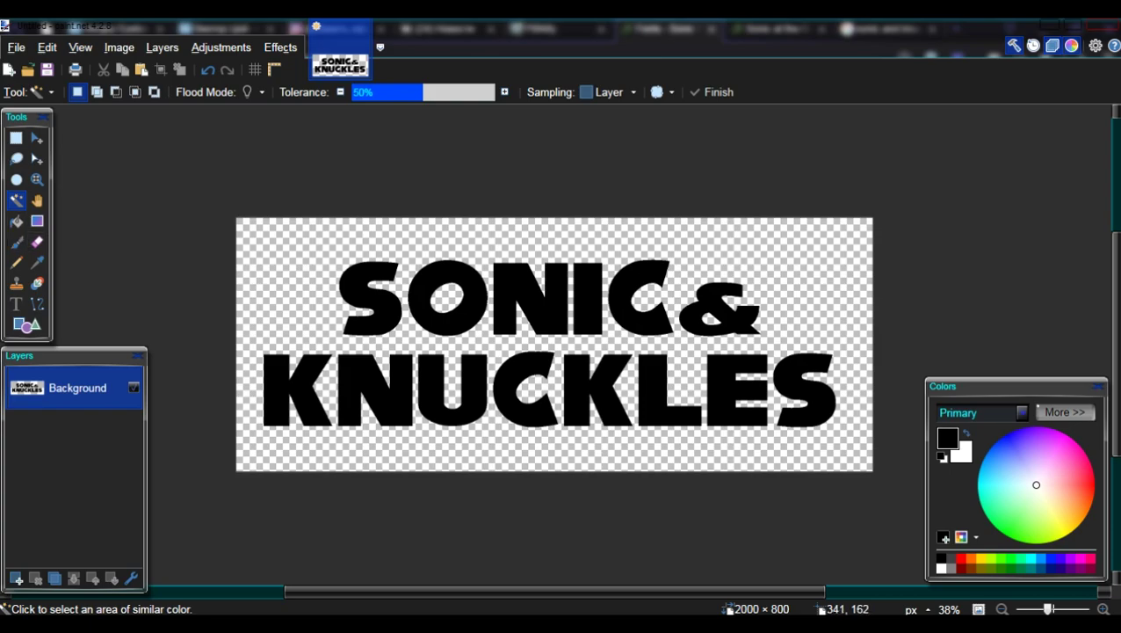
{"action": "left_click", "coordinate": [348, 275]}
{"action": "left_click", "coordinate": [449, 285]}
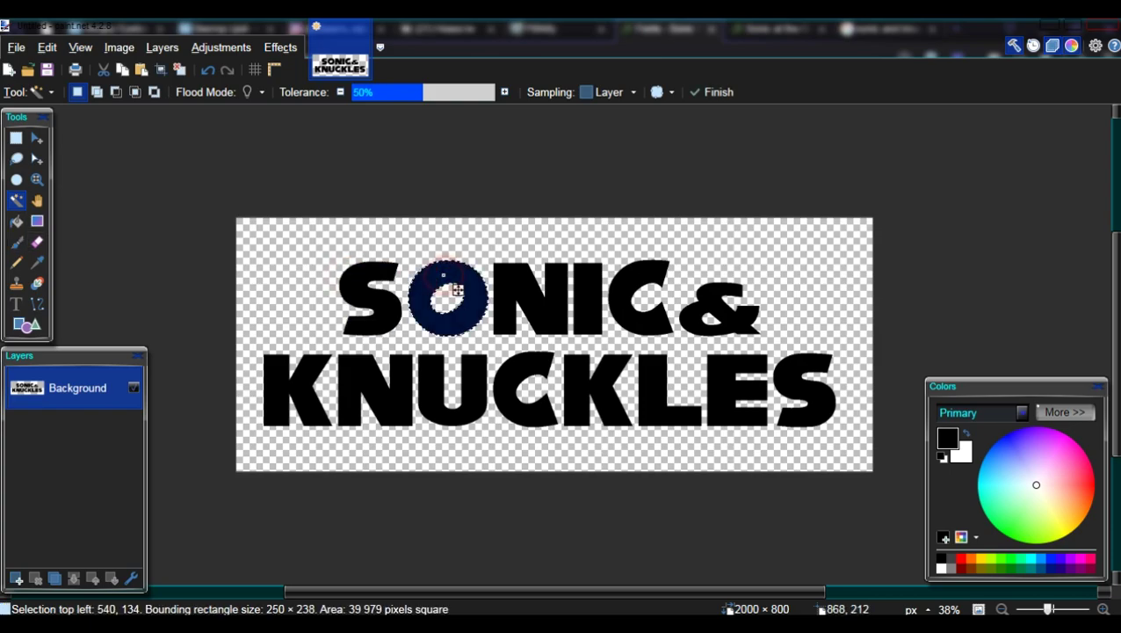
{"action": "left_click", "coordinate": [365, 286], "text": "ctrl"}
{"action": "left_click", "coordinate": [522, 289], "text": "ctrl"}
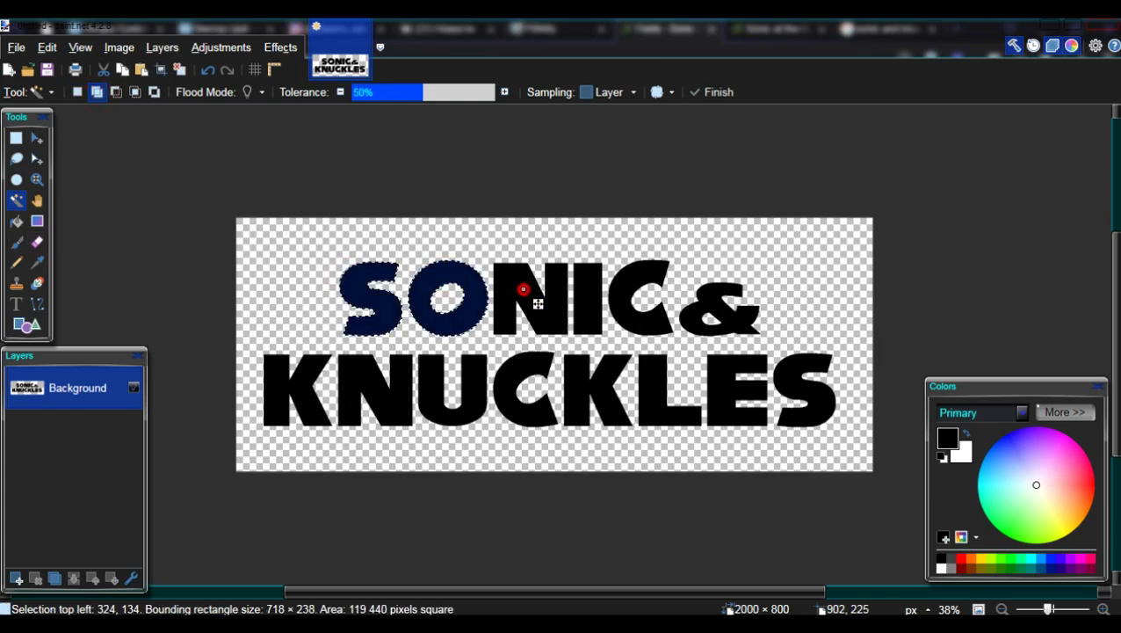
{"action": "left_click", "coordinate": [587, 292], "text": "ctrl"}
{"action": "left_click", "coordinate": [620, 281], "text": "ctrl"}
{"action": "left_click", "coordinate": [723, 302], "text": "ctrl"}
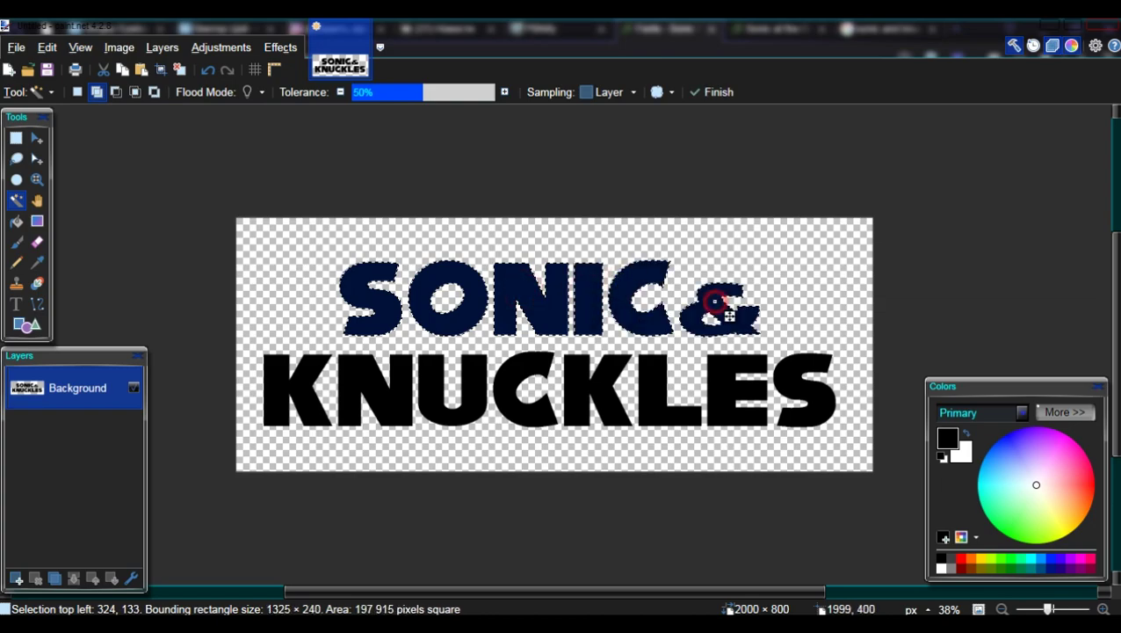
{"action": "left_click", "coordinate": [1065, 412]}
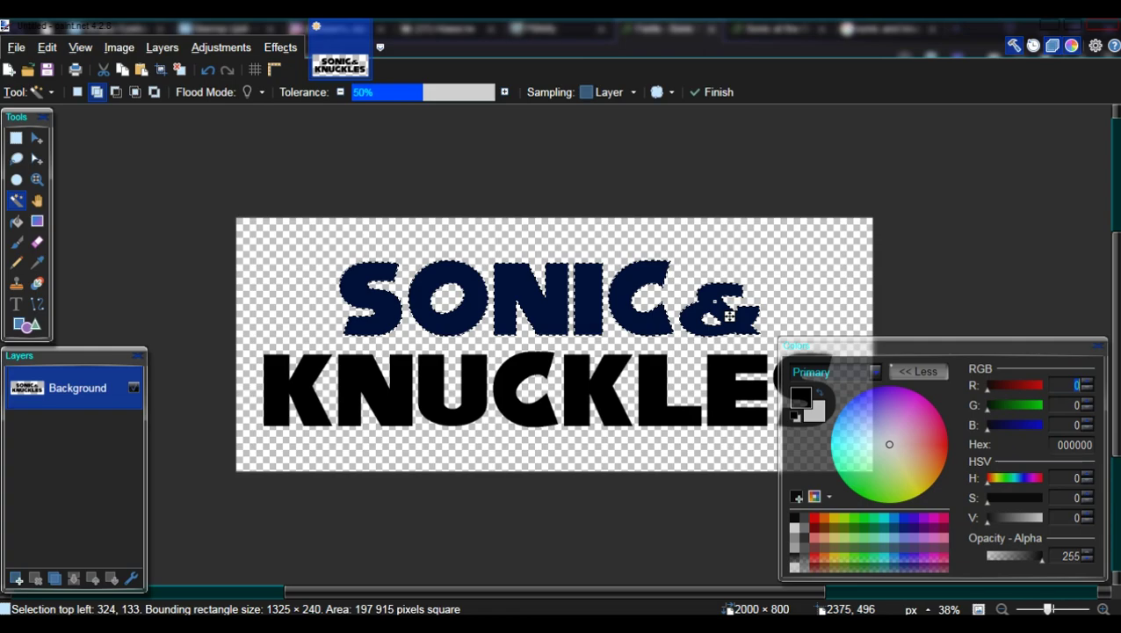
{"action": "type", "text": "36"}
{"action": "type", "text": "255"}
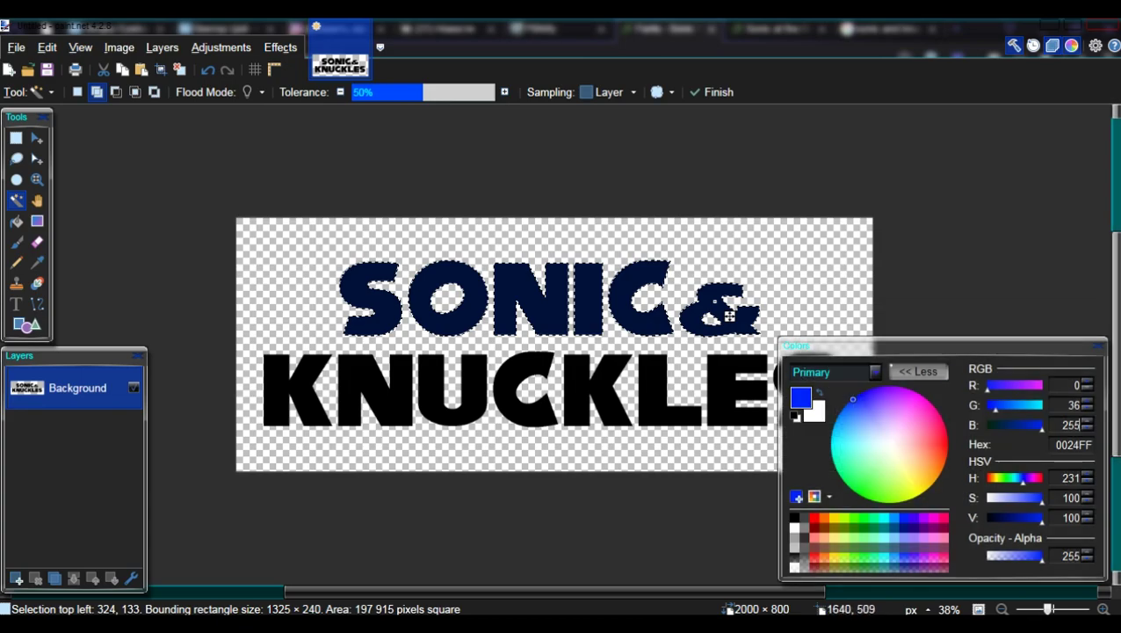
{"action": "left_click", "coordinate": [919, 370]}
{"action": "key", "text": "BackSpace"}
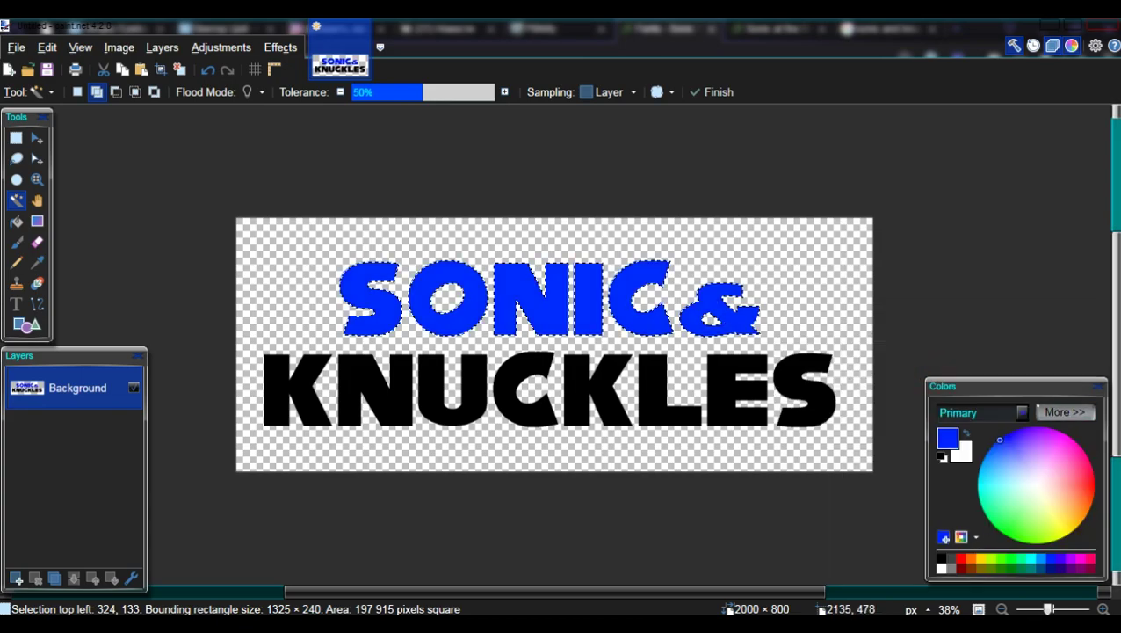
- Select the word KNUCKLES, fill it with pure red, and deselect
{"action": "left_click", "coordinate": [300, 387]}
{"action": "left_click", "coordinate": [1094, 484]}
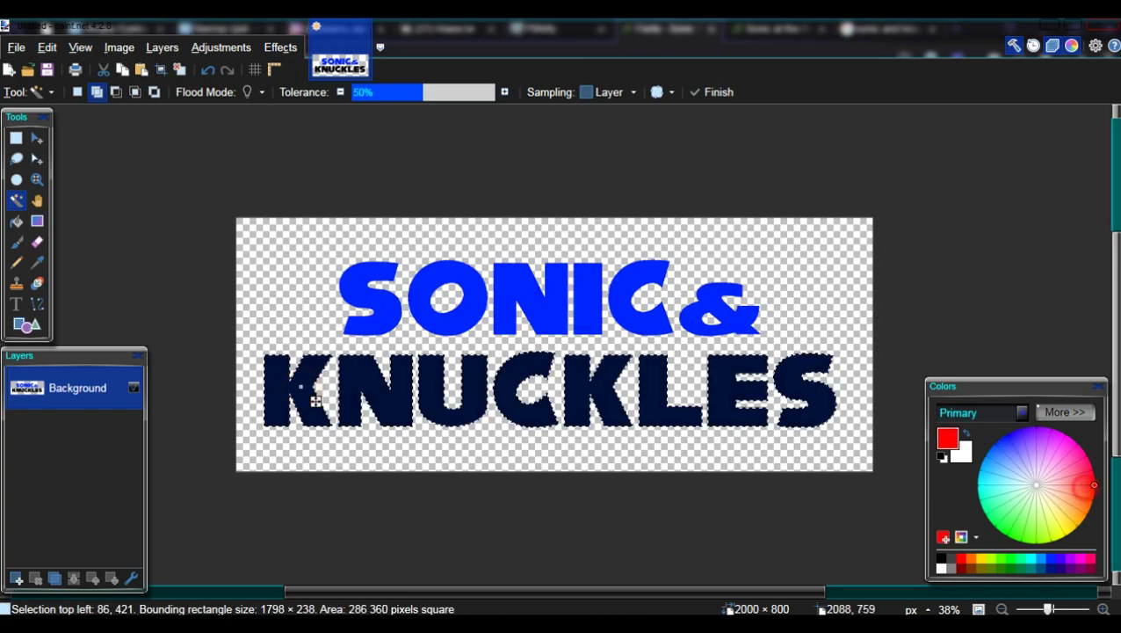
{"action": "key", "text": "BackSpace"}
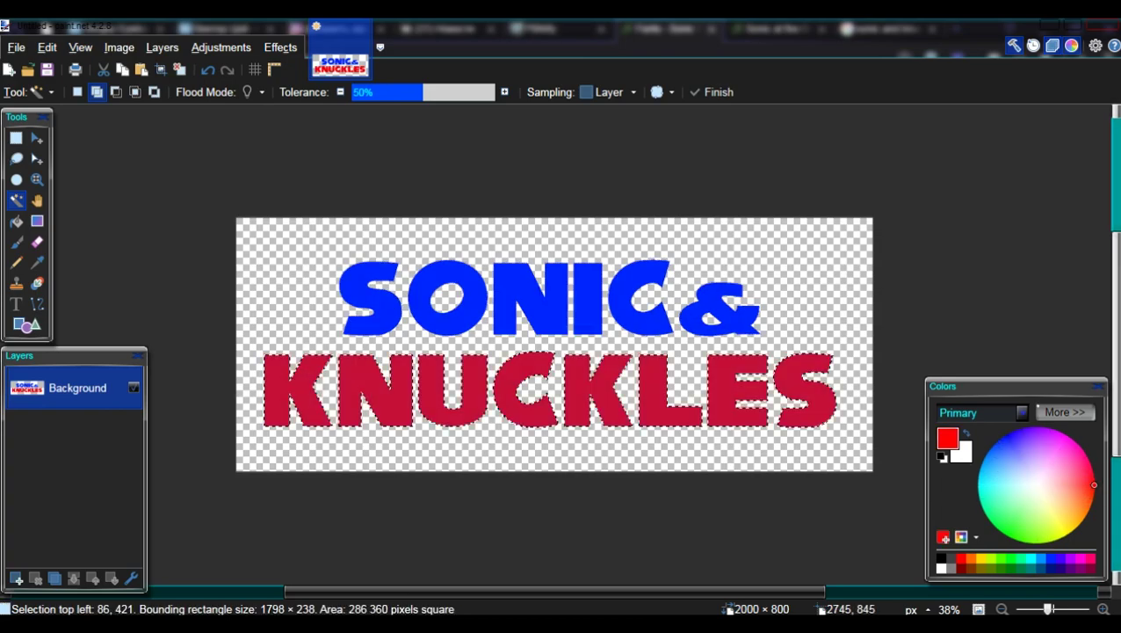
{"action": "key", "text": "ctrl+d"}
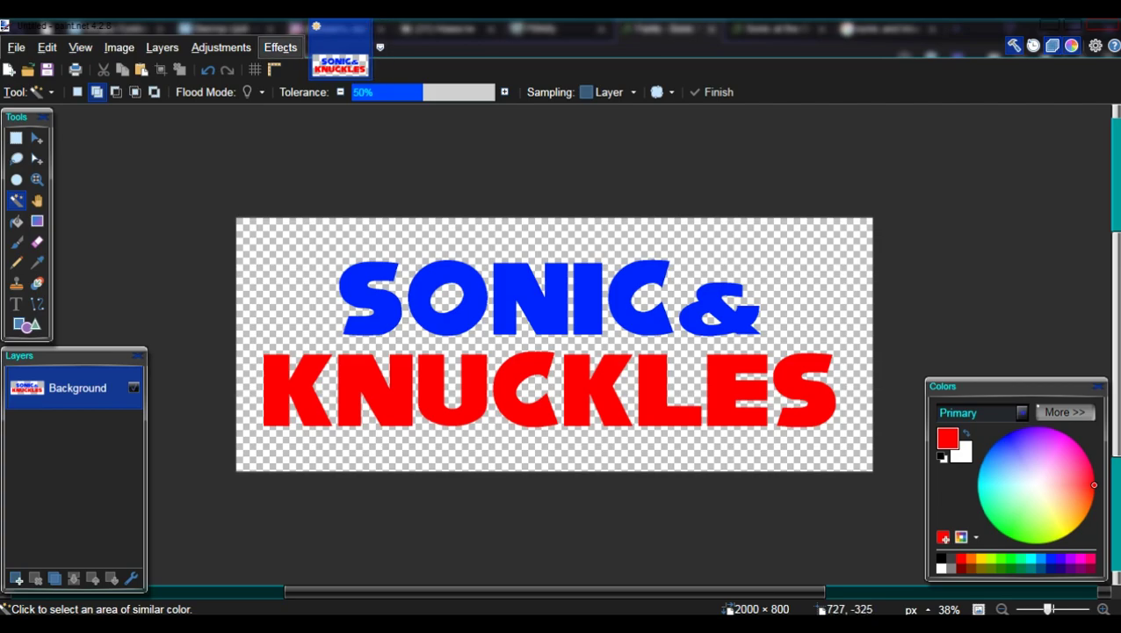
- Apply a non-angled yellow Outline Object effect around both words with width 25, softness 0 and RGB 255, 238, 64
{"action": "left_click", "coordinate": [280, 47]}
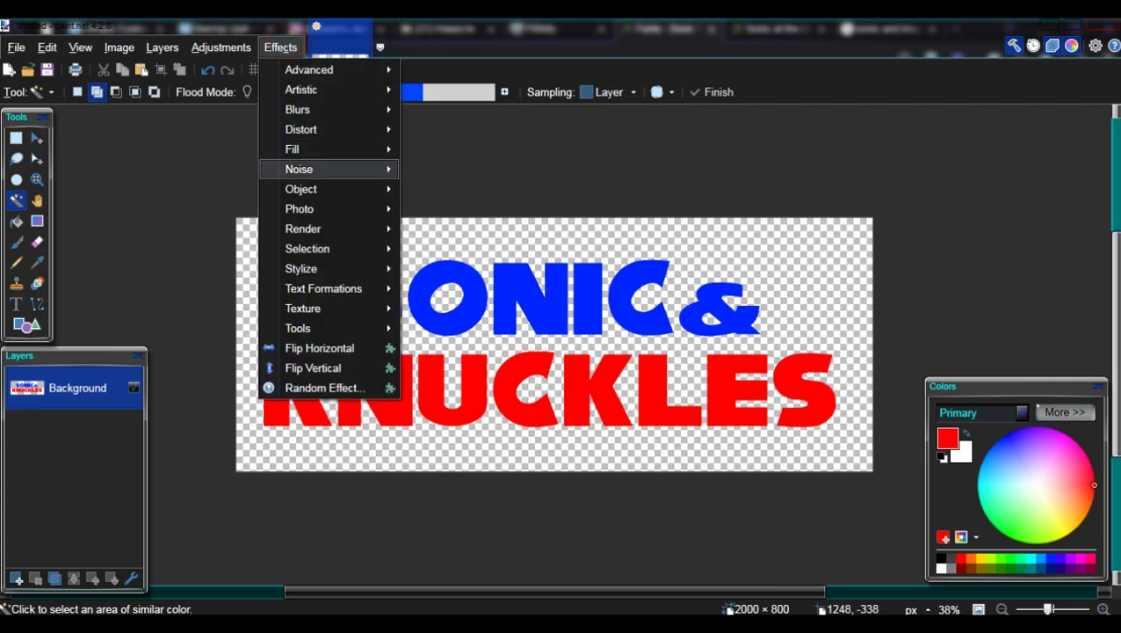
{"action": "mouse_move", "coordinate": [301, 189]}
{"action": "left_click", "coordinate": [465, 308]}
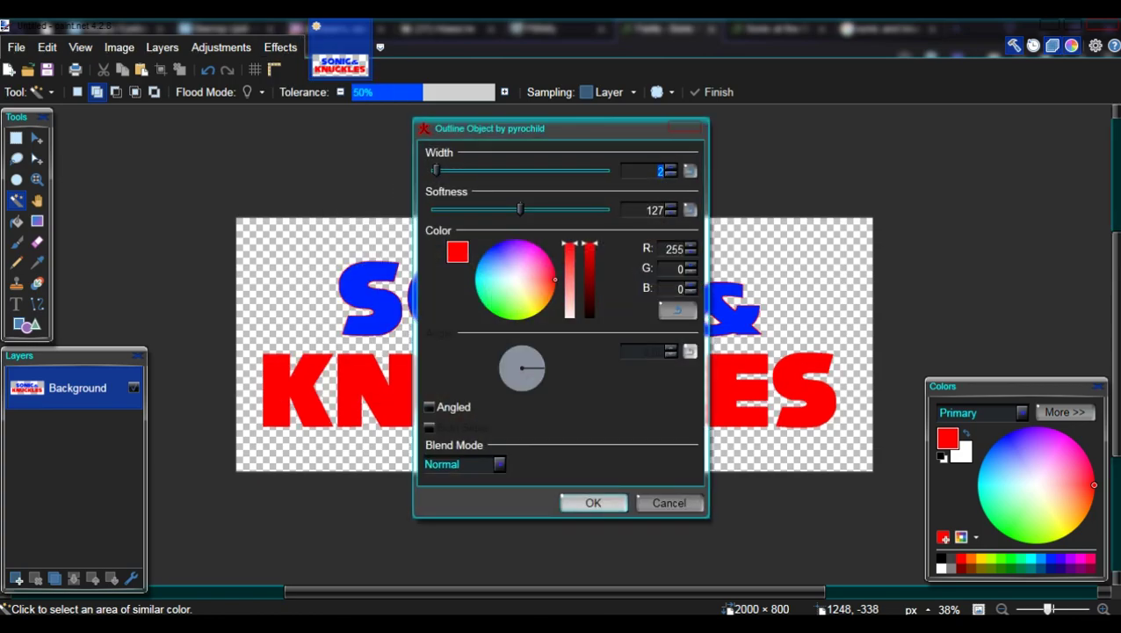
{"action": "key", "text": "Tab"}
{"action": "type", "text": "0"}
{"action": "key", "text": "Tab"}
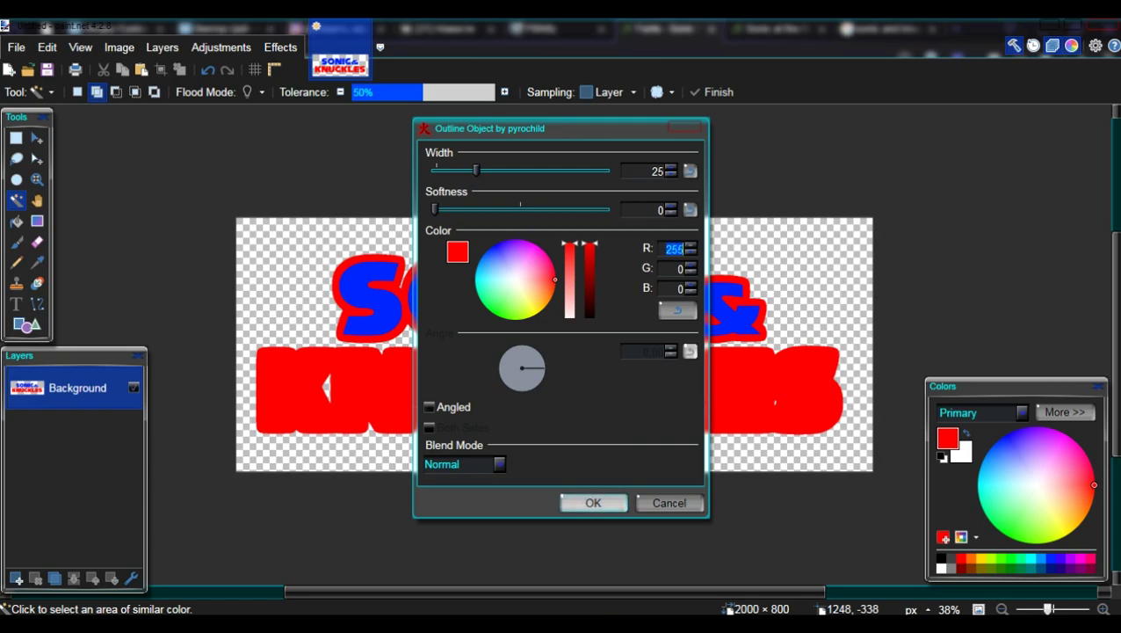
{"action": "key", "text": "Tab"}
{"action": "key", "text": "Tab"}
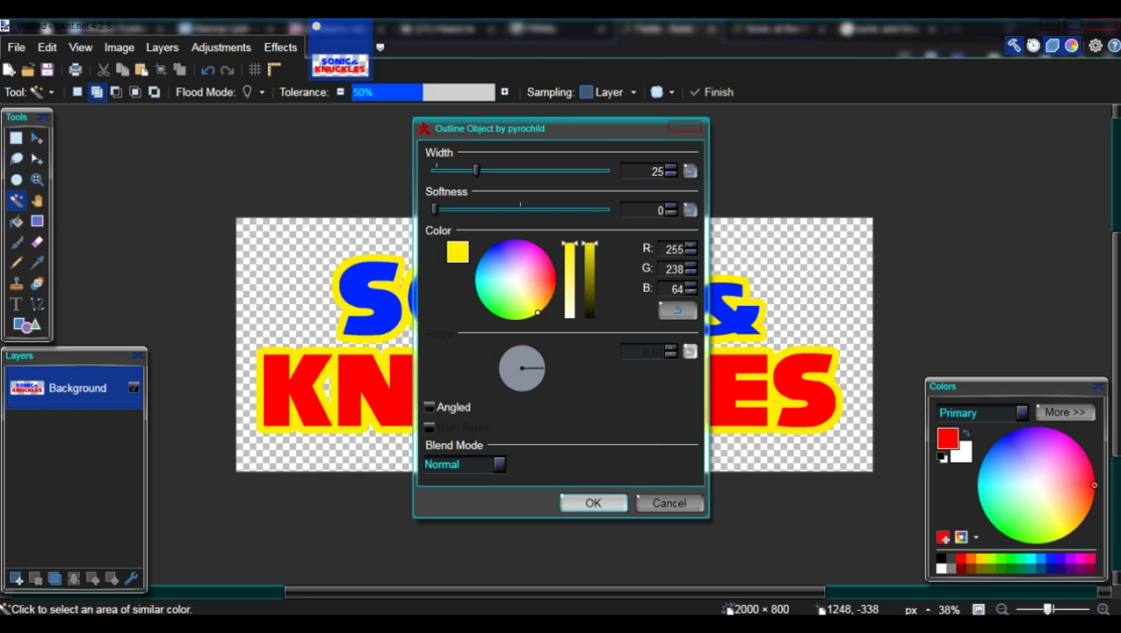
{"action": "left_click", "coordinate": [593, 502]}
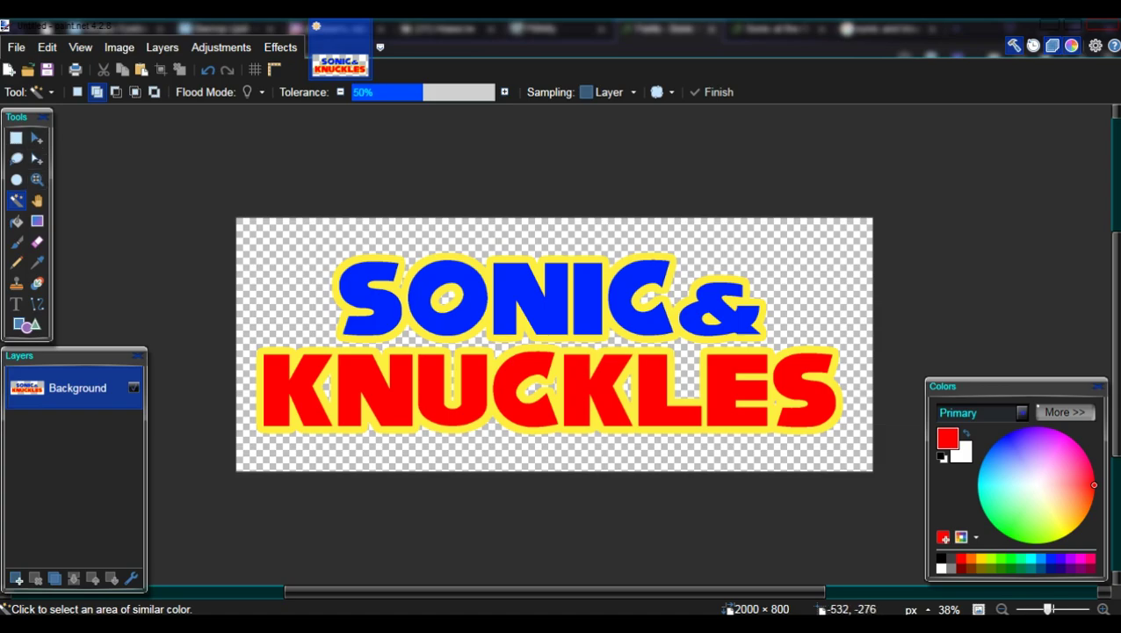
- Select SONIC& together with its yellow outline and inner counters using the Magic Wand
{"action": "left_click", "coordinate": [351, 260]}
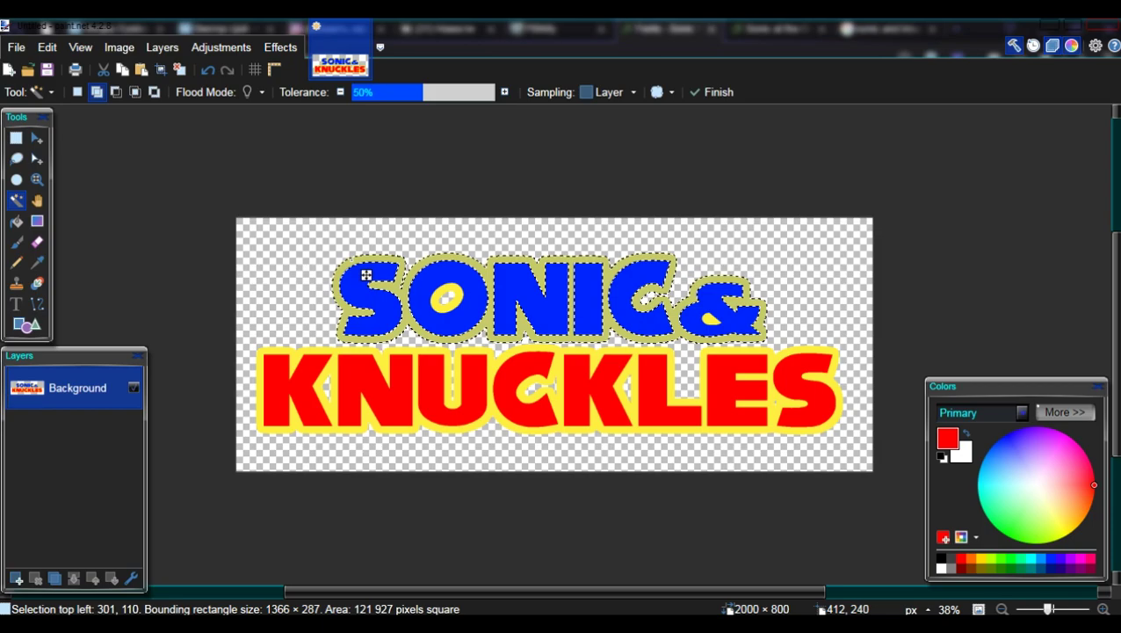
{"action": "left_click", "coordinate": [750, 332]}
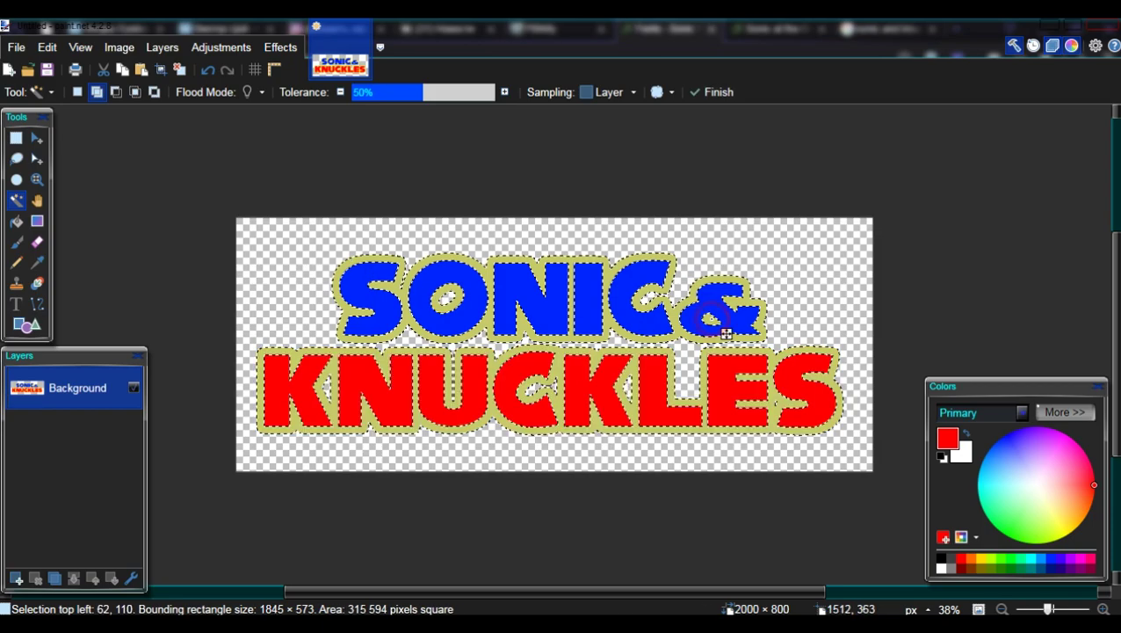
{"action": "key", "text": "ctrl+z"}
{"action": "left_click", "coordinate": [712, 321]}
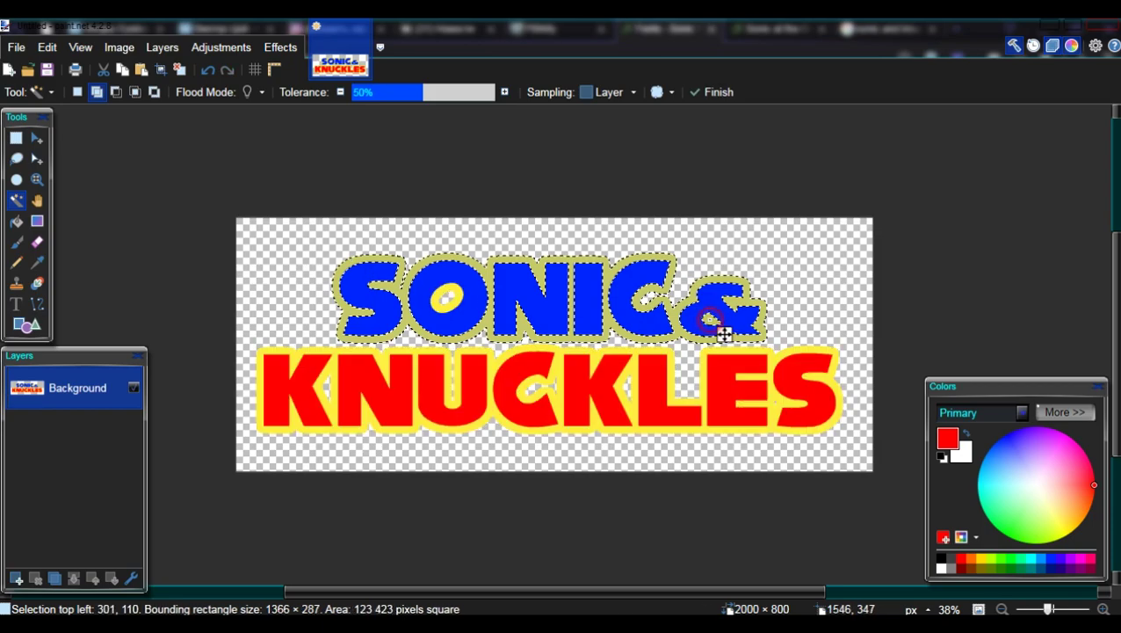
{"action": "left_click", "coordinate": [733, 317]}
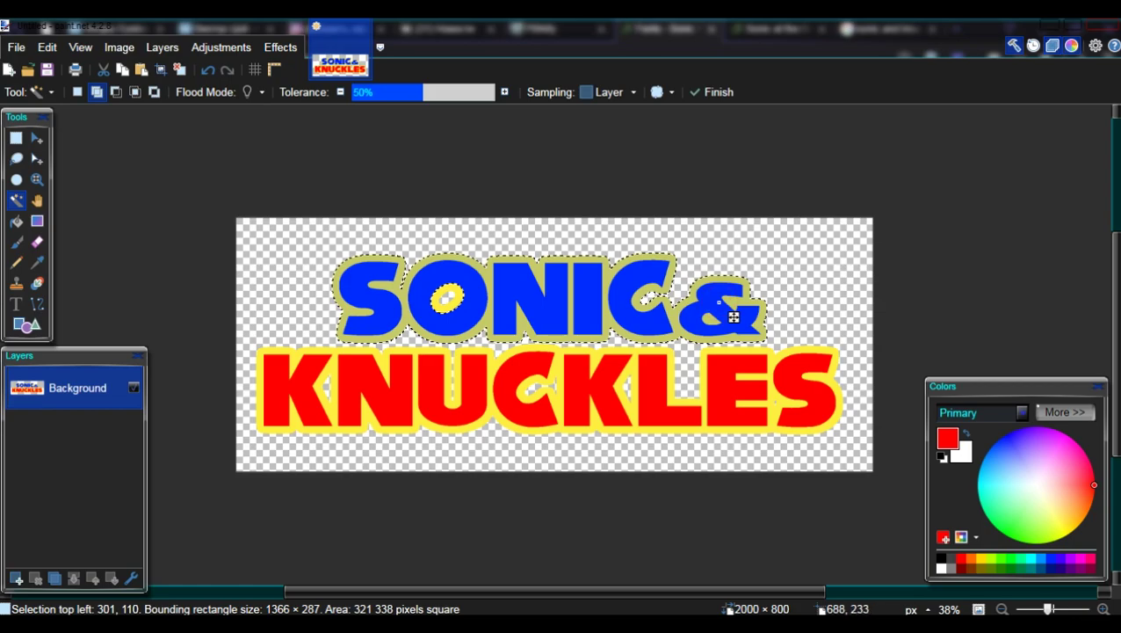
{"action": "left_click", "coordinate": [449, 299]}
- Move the selected SONIC& about 20 pixels straight down so its outline meets the KNUCKLES outline, and deselect
{"action": "left_click", "coordinate": [37, 138]}
{"action": "scroll", "coordinate": [903, 358], "scroll_direction": "up", "scroll_amount": 2}
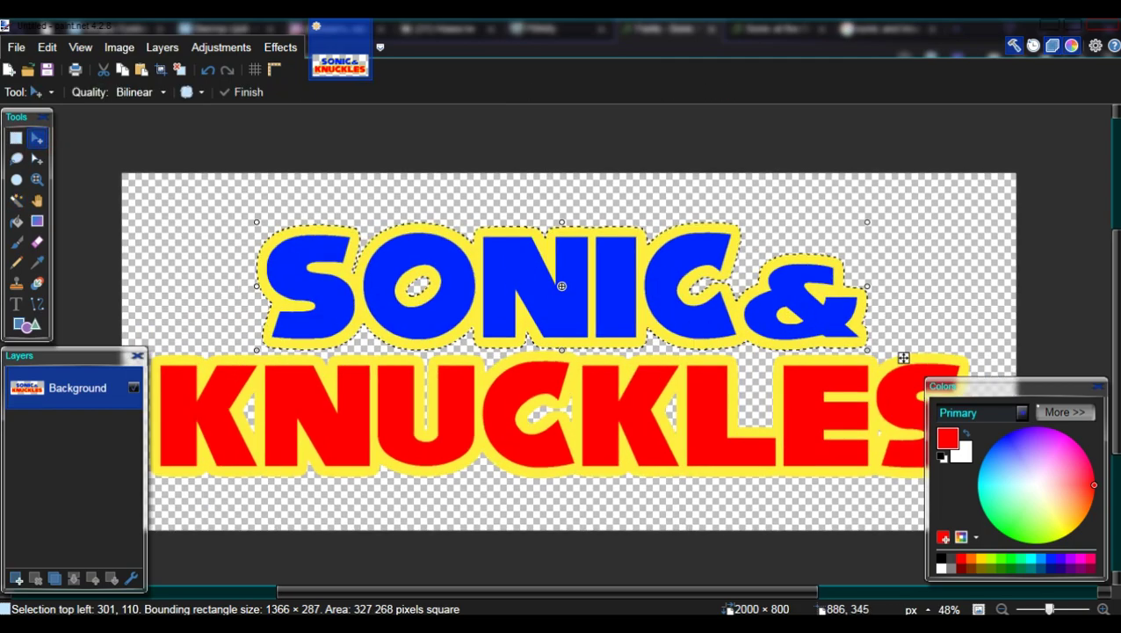
{"action": "scroll", "coordinate": [903, 358], "scroll_direction": "up", "scroll_amount": 5}
{"action": "left_click_drag", "start_coordinate": [358, 336], "coordinate": [340, 383]}
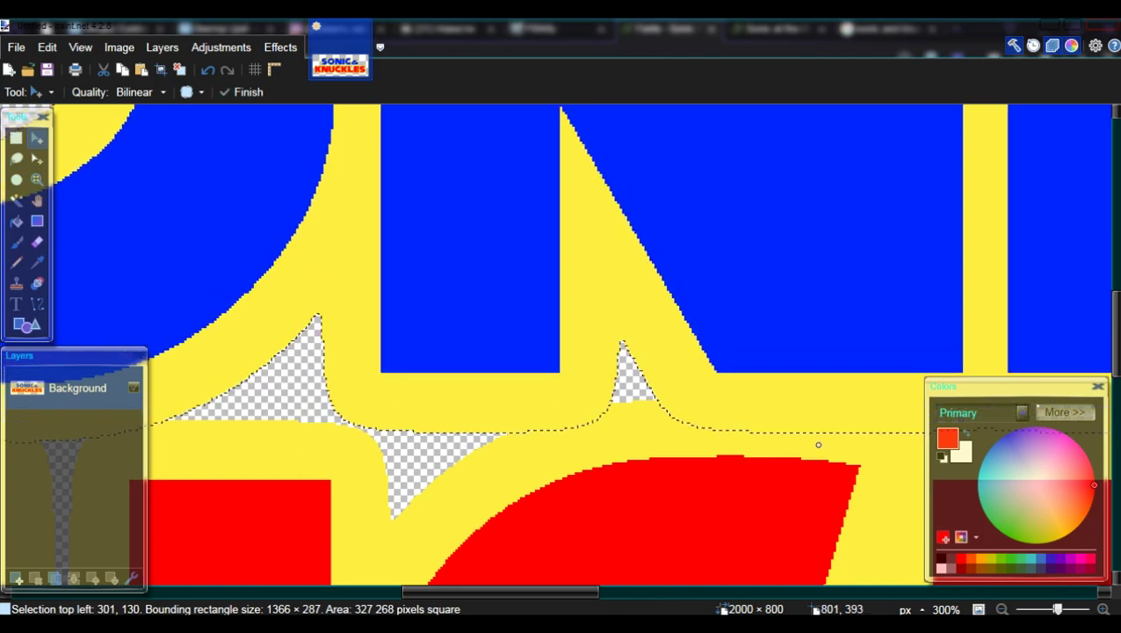
{"action": "scroll", "coordinate": [913, 408], "scroll_direction": "down", "scroll_amount": 4}
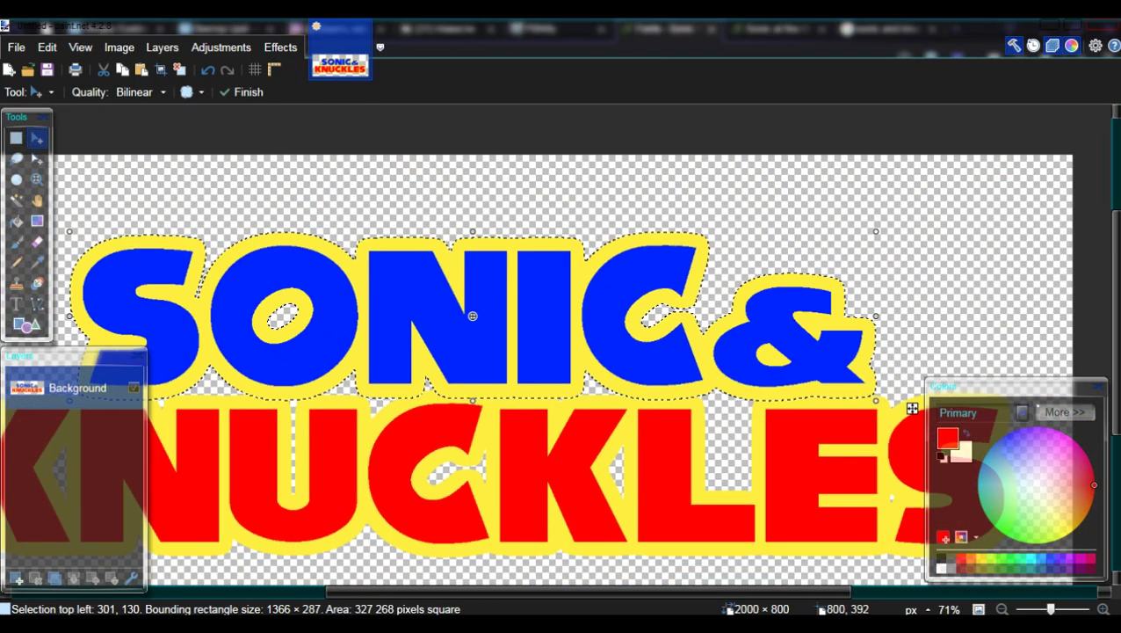
{"action": "key", "text": "ctrl+d"}
{"action": "scroll", "coordinate": [327, 396], "scroll_direction": "down", "scroll_amount": 2}
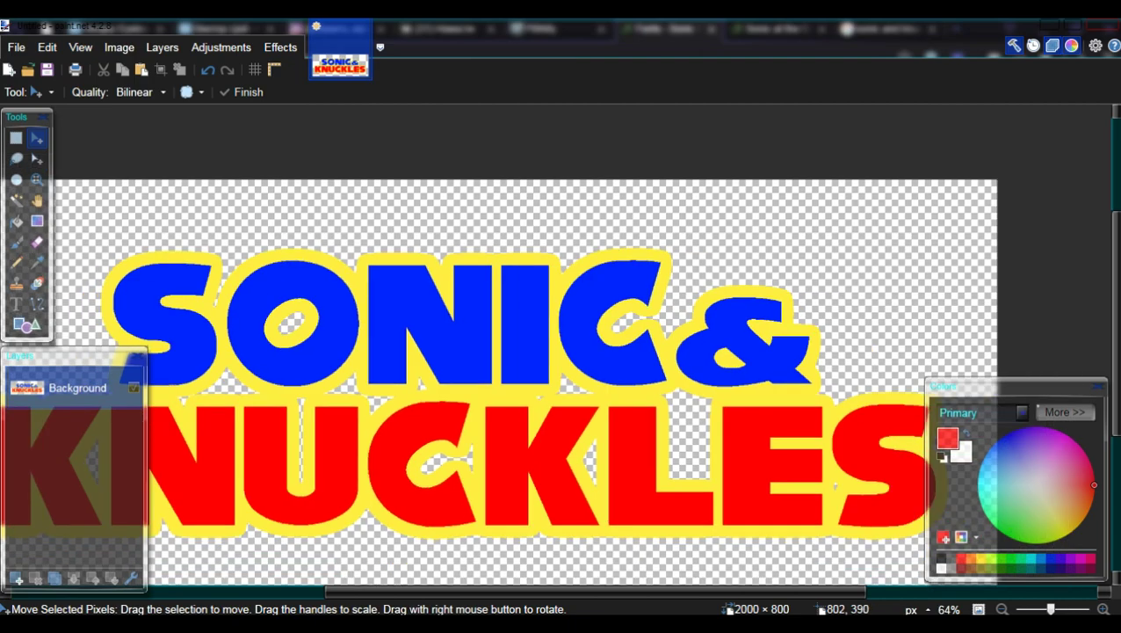
- Sample the outline's yellow and fill the transparent gaps between SONIC and KNUCKLES and inside the first letters of KNUCKLES with it
{"action": "left_click", "coordinate": [36, 261]}
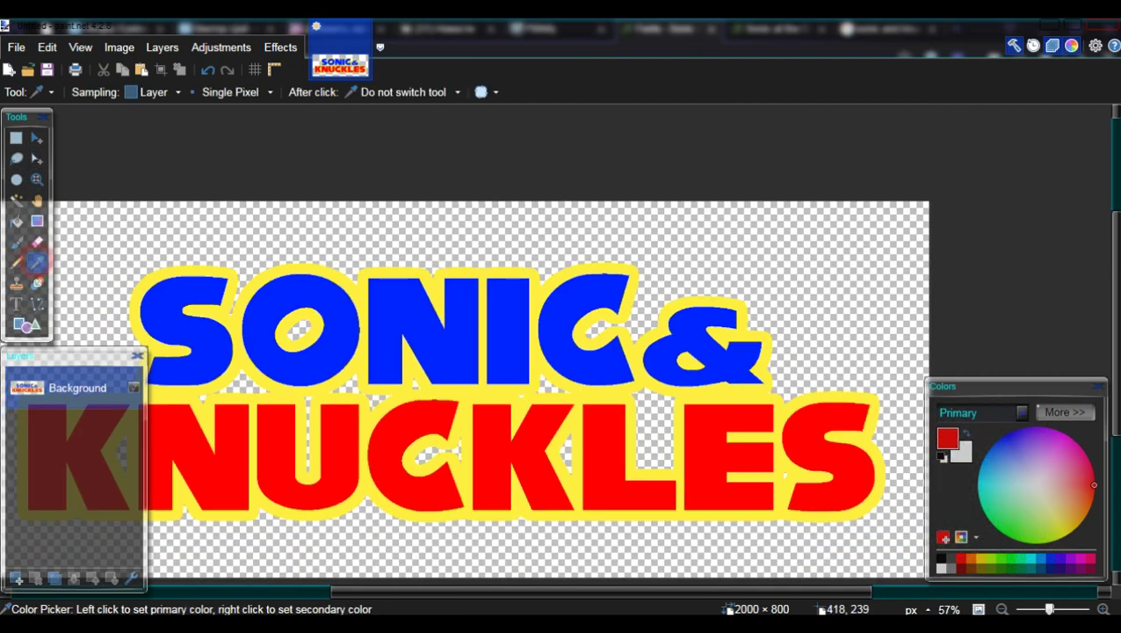
{"action": "left_click", "coordinate": [199, 311]}
{"action": "left_click", "coordinate": [16, 220]}
{"action": "scroll", "coordinate": [370, 376], "scroll_direction": "left", "scroll_amount": 2}
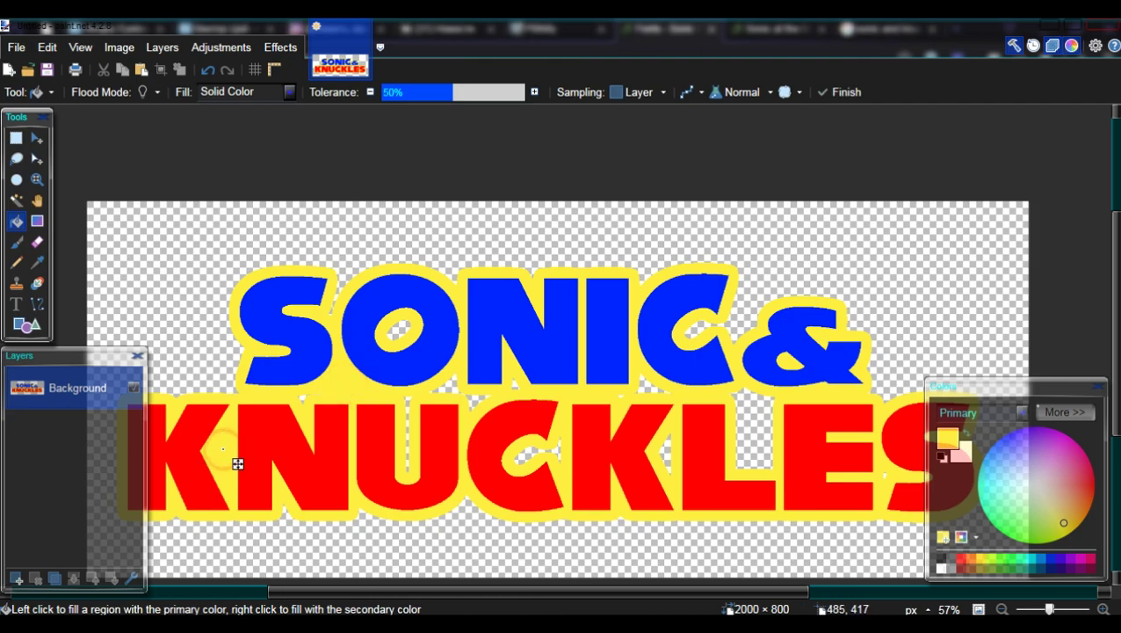
{"action": "scroll", "coordinate": [161, 512], "scroll_direction": "up", "scroll_amount": 6}
{"action": "left_click", "coordinate": [304, 394]}
{"action": "left_click", "coordinate": [511, 400]}
{"action": "left_click", "coordinate": [593, 372]}
{"action": "left_click", "coordinate": [726, 373]}
{"action": "left_click", "coordinate": [741, 504]}
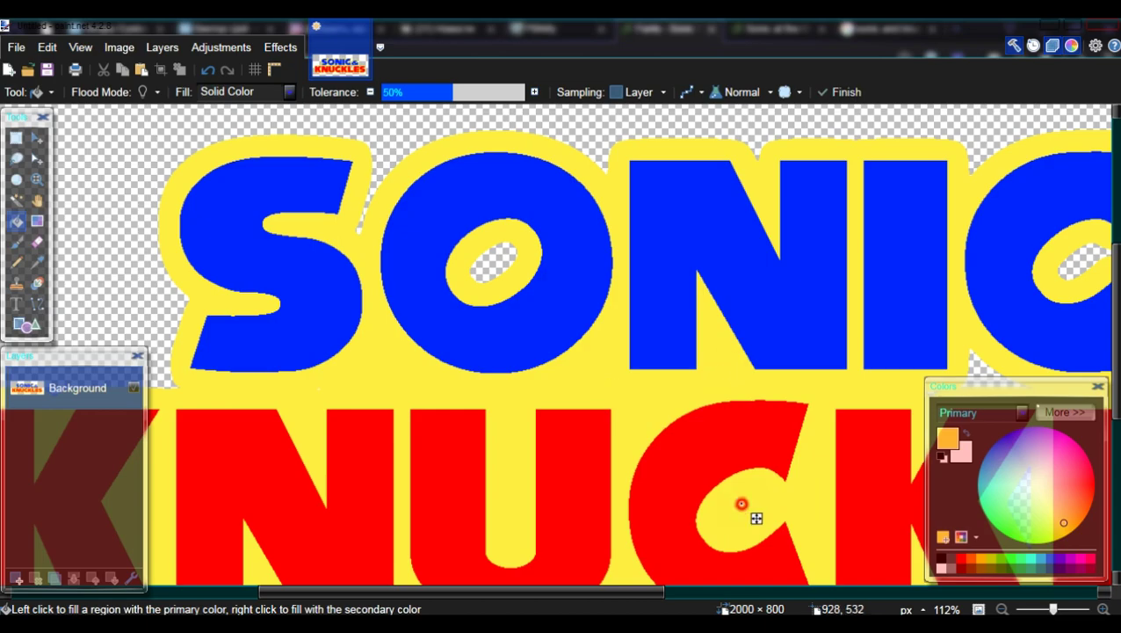
- Fill the remaining gaps below the C and ampersand, beside the second K, and between E and S with the same yellow
{"action": "left_click_drag", "start_coordinate": [756, 518], "coordinate": [359, 518]}
{"action": "left_click", "coordinate": [587, 378]}
{"action": "left_click", "coordinate": [532, 392]}
{"action": "left_click", "coordinate": [811, 439]}
{"action": "left_click", "coordinate": [621, 503]}
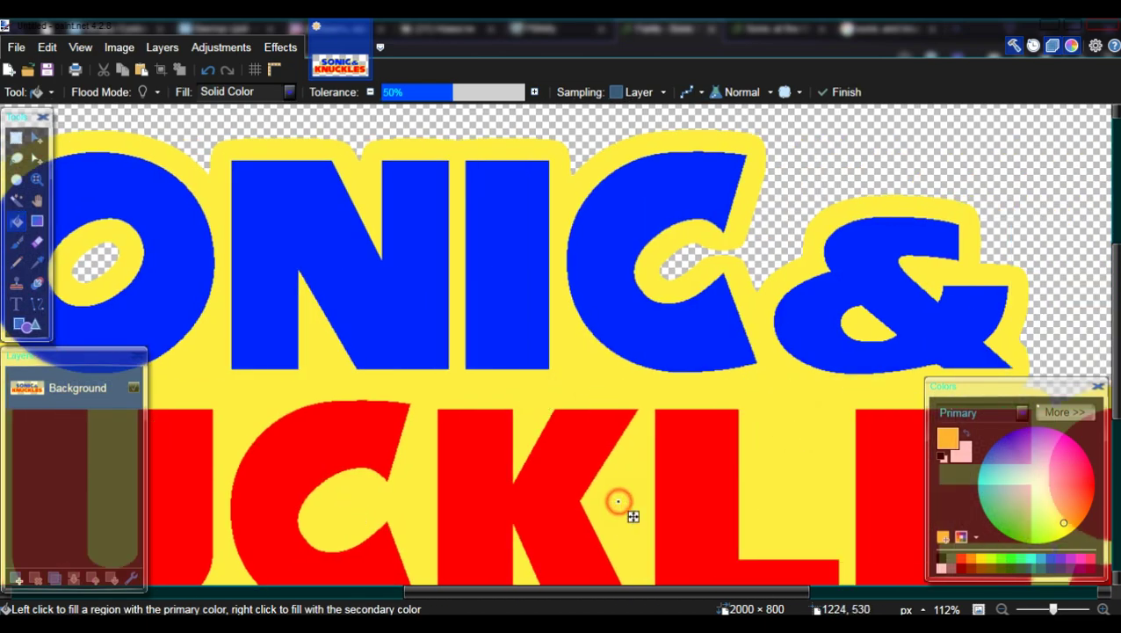
{"action": "key", "text": "ctrl+b"}
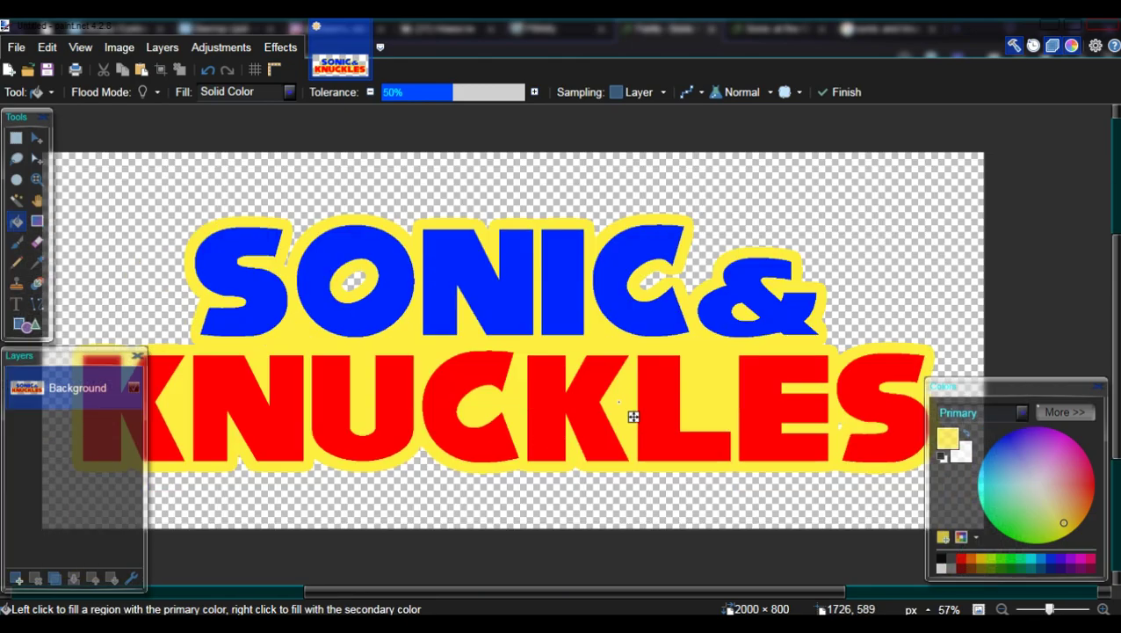
{"action": "scroll", "coordinate": [634, 416], "scroll_direction": "up", "scroll_amount": 6}
{"action": "left_click", "coordinate": [796, 408]}
{"action": "scroll", "coordinate": [811, 426], "scroll_direction": "down", "scroll_amount": 6}
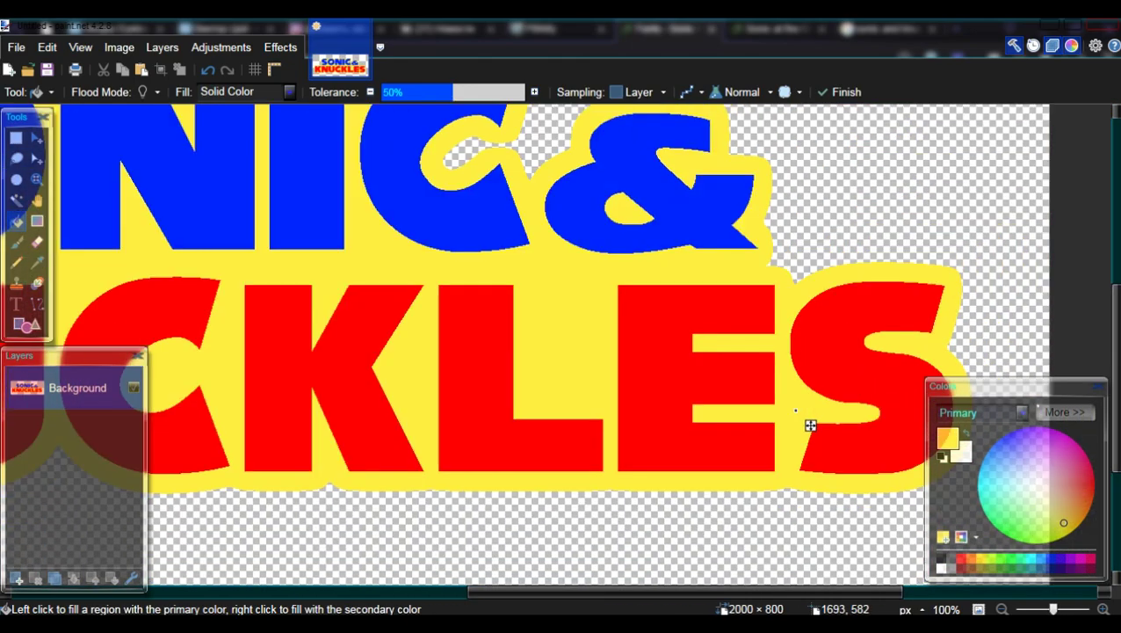
{"action": "scroll", "coordinate": [810, 425], "scroll_direction": "down", "scroll_amount": 3}
- Select the blue SONIC& letters, apply Bevel Object with shadow color RGB 0, 36, 255 and strength 1.00, and deselect
{"action": "left_click", "coordinate": [16, 201]}
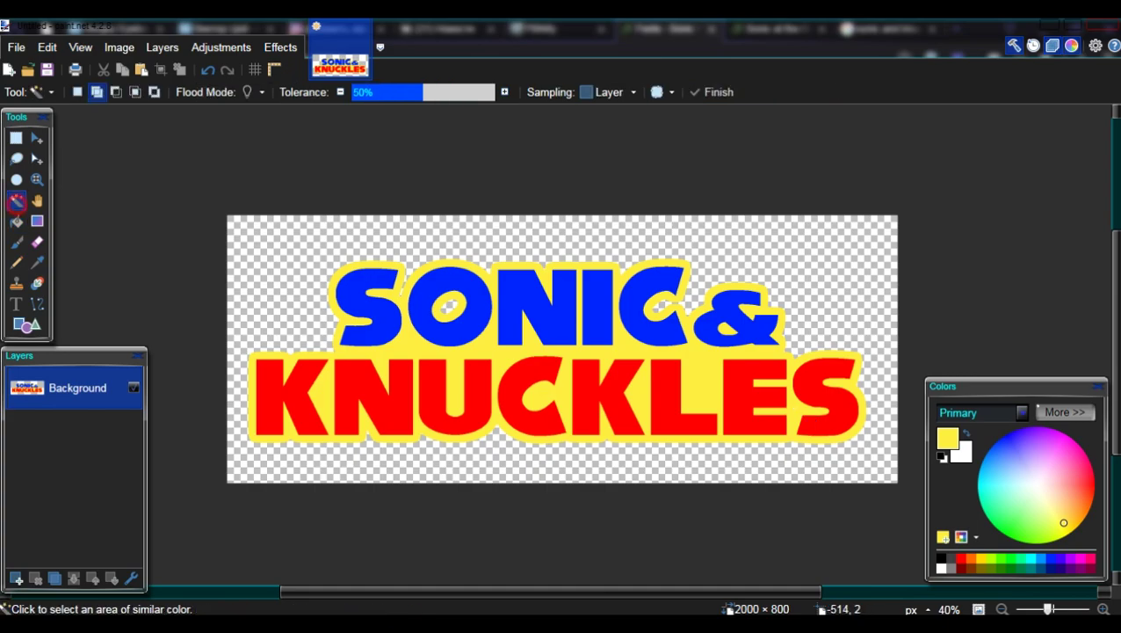
{"action": "left_click", "coordinate": [379, 297]}
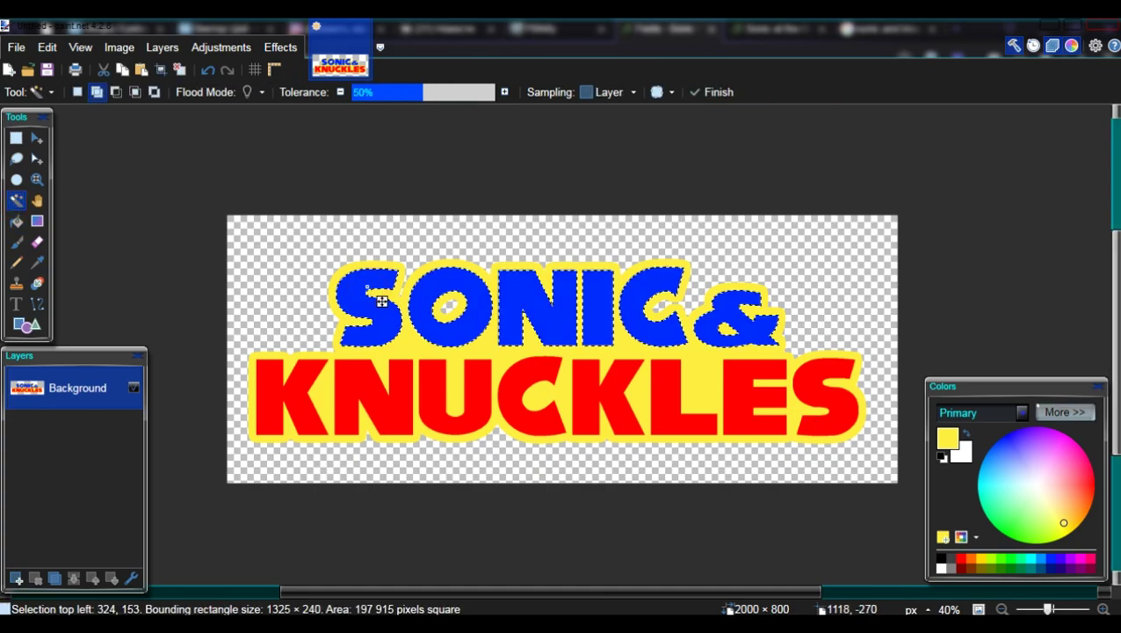
{"action": "left_click", "coordinate": [280, 47]}
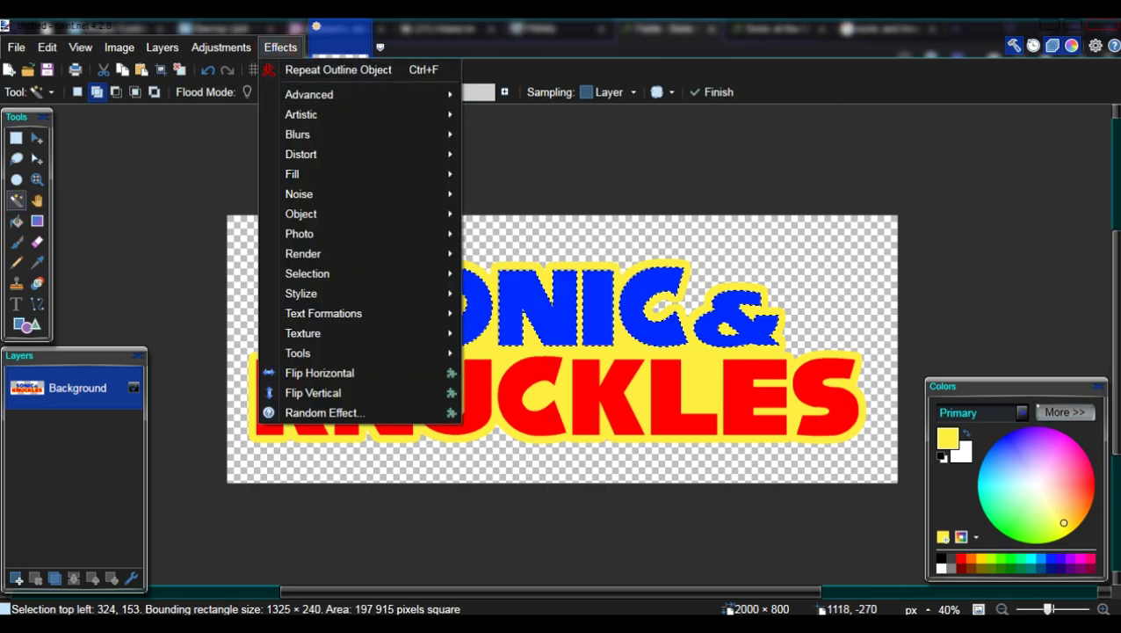
{"action": "mouse_move", "coordinate": [334, 214]}
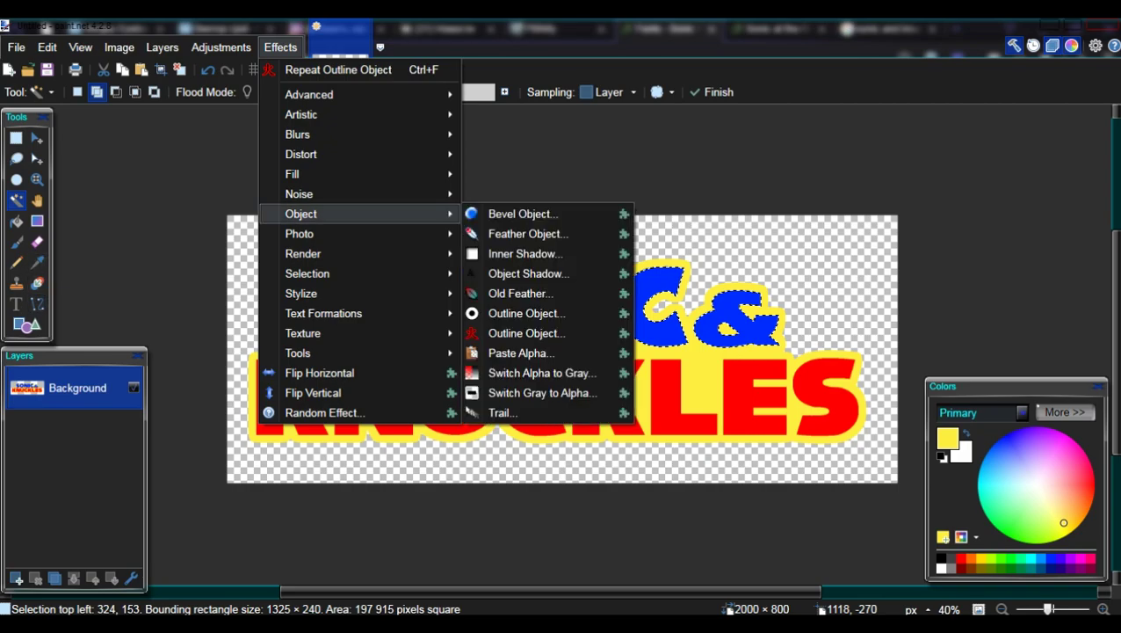
{"action": "left_click", "coordinate": [523, 214]}
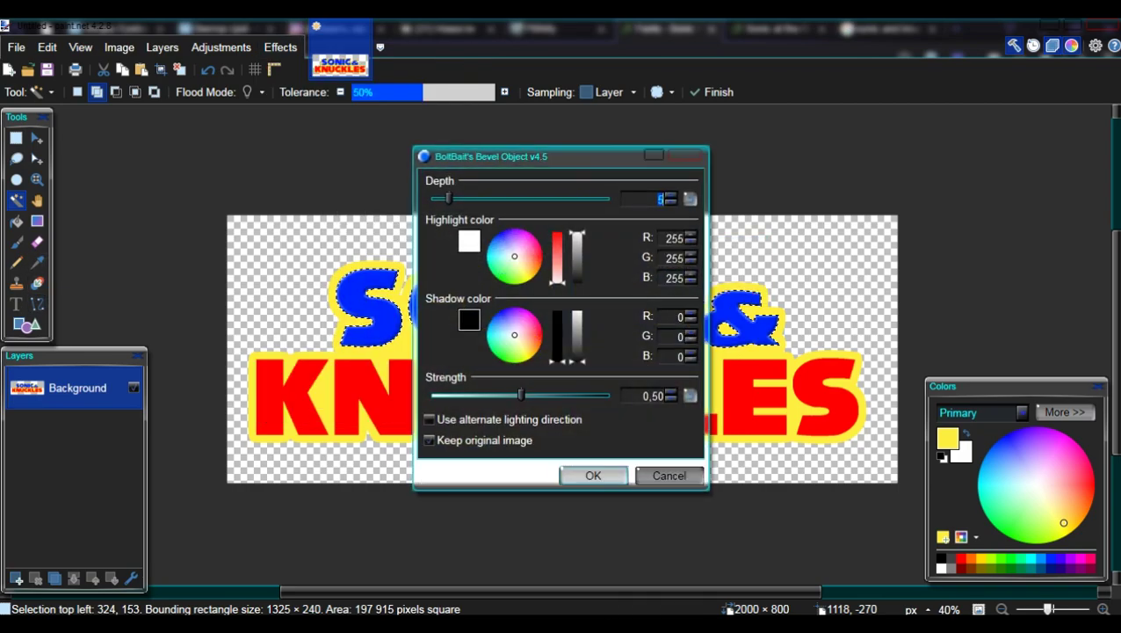
{"action": "left_click", "coordinate": [679, 317]}
{"action": "type", "text": "36"}
{"action": "key", "text": "Tab"}
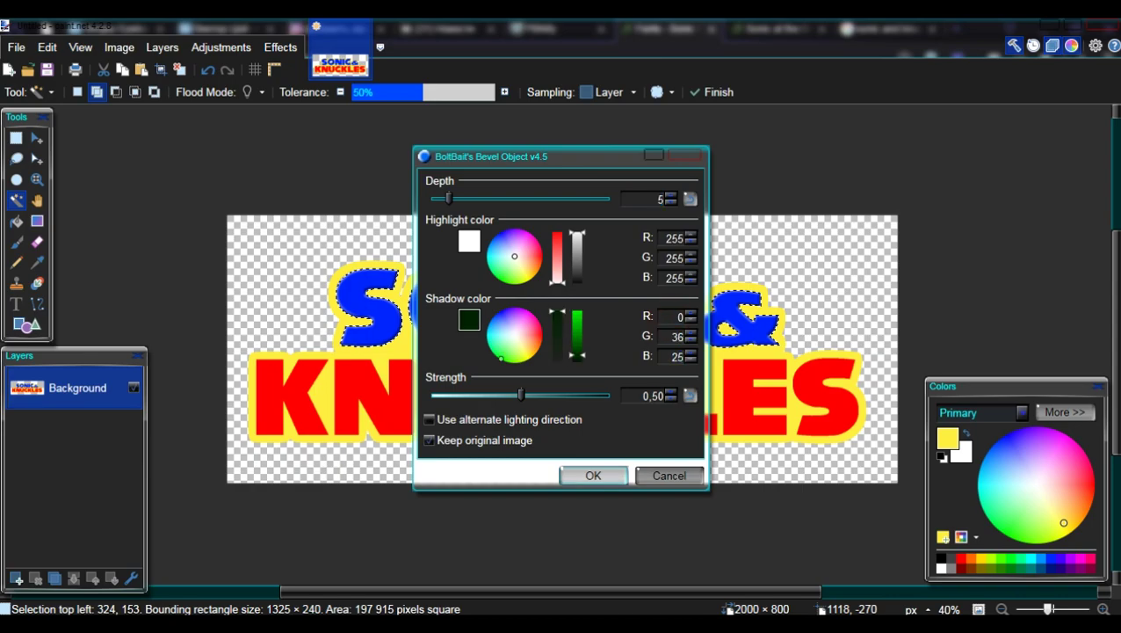
{"action": "key", "text": "Tab"}
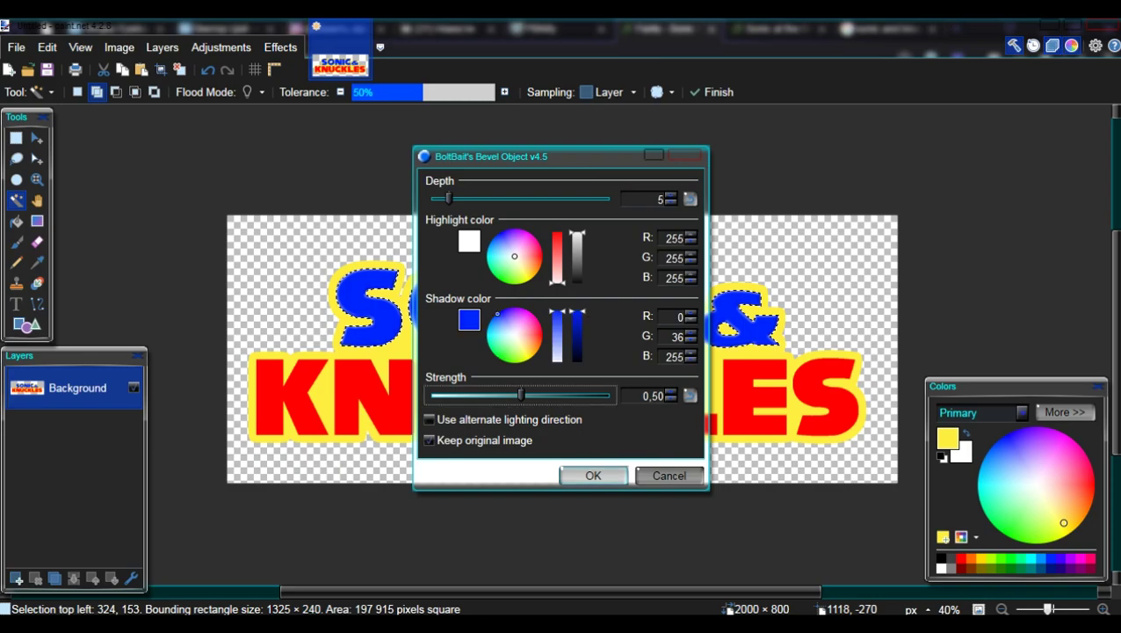
{"action": "key", "text": "End"}
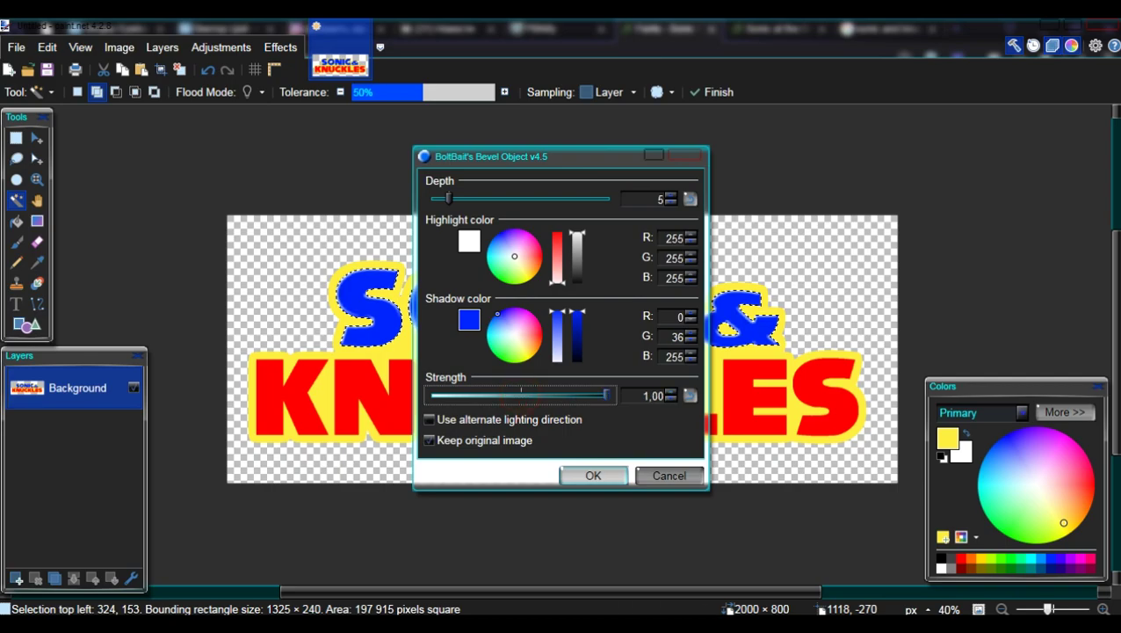
{"action": "key", "text": "Return"}
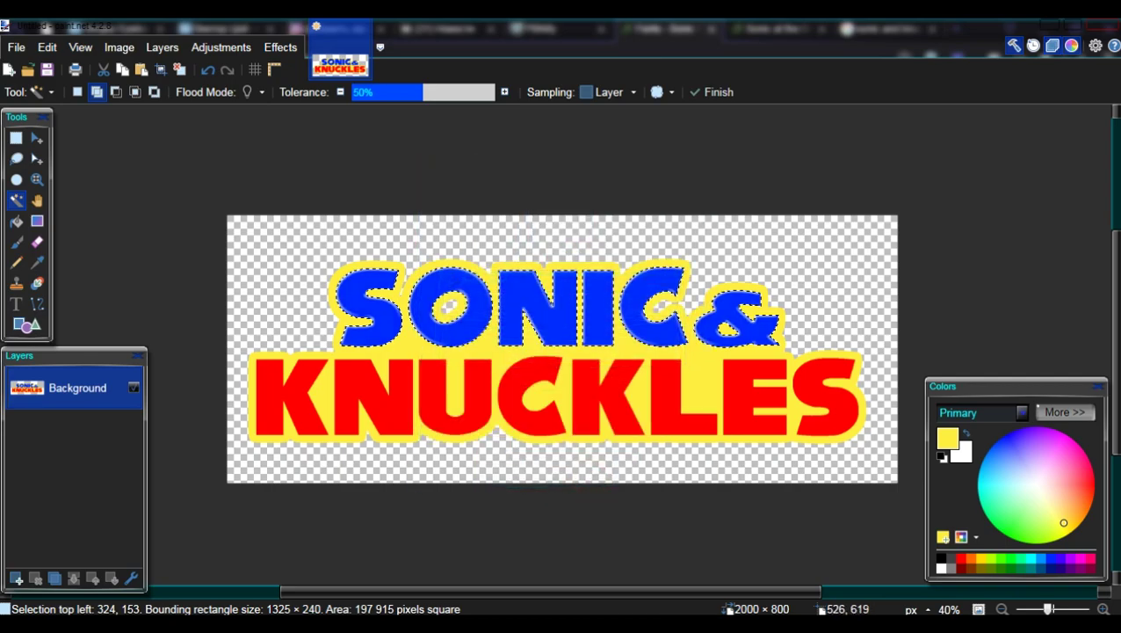
{"action": "key", "text": "ctrl+d"}
- Select the red KNUCKLES letters and apply Bevel Object with shadow color RGB 255, 0, 0
{"action": "left_click", "coordinate": [303, 403]}
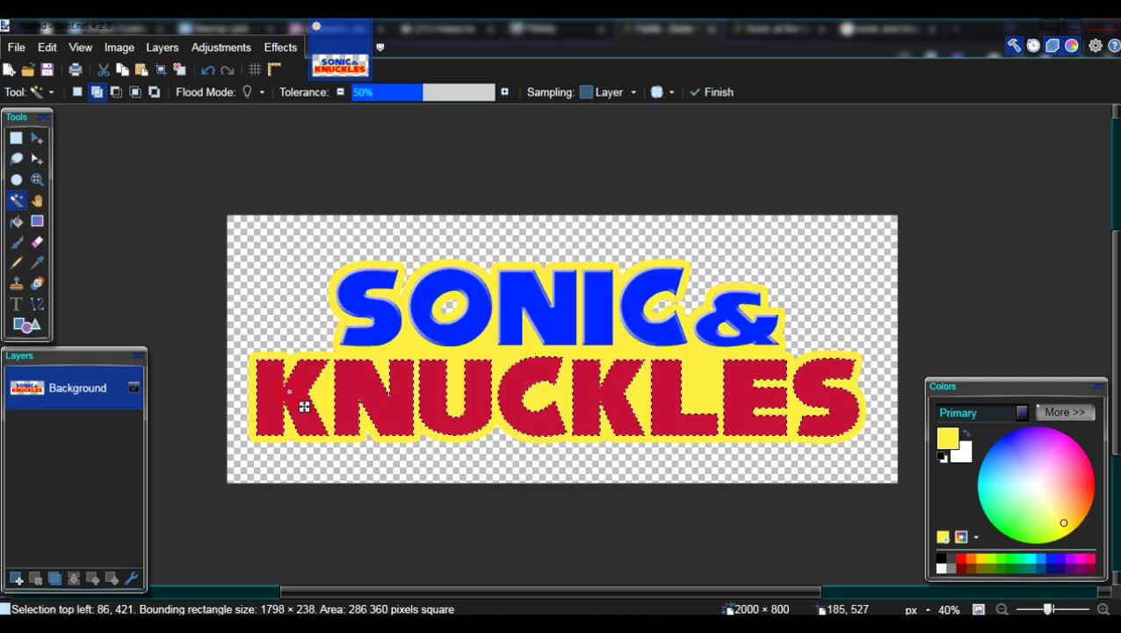
{"action": "left_click", "coordinate": [280, 47]}
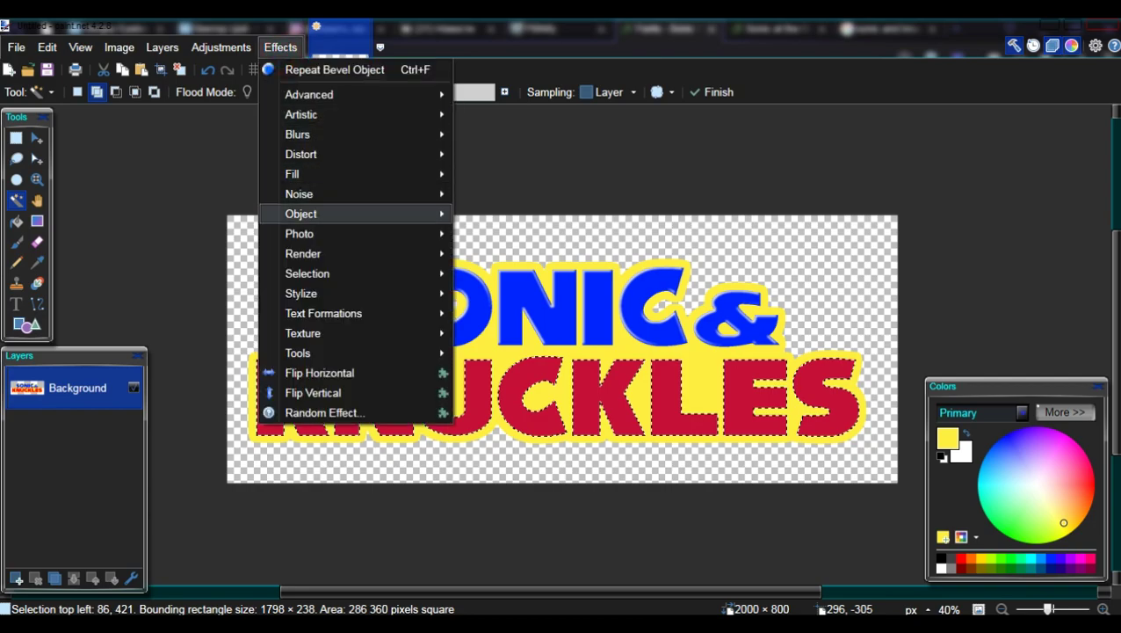
{"action": "left_click", "coordinate": [492, 213]}
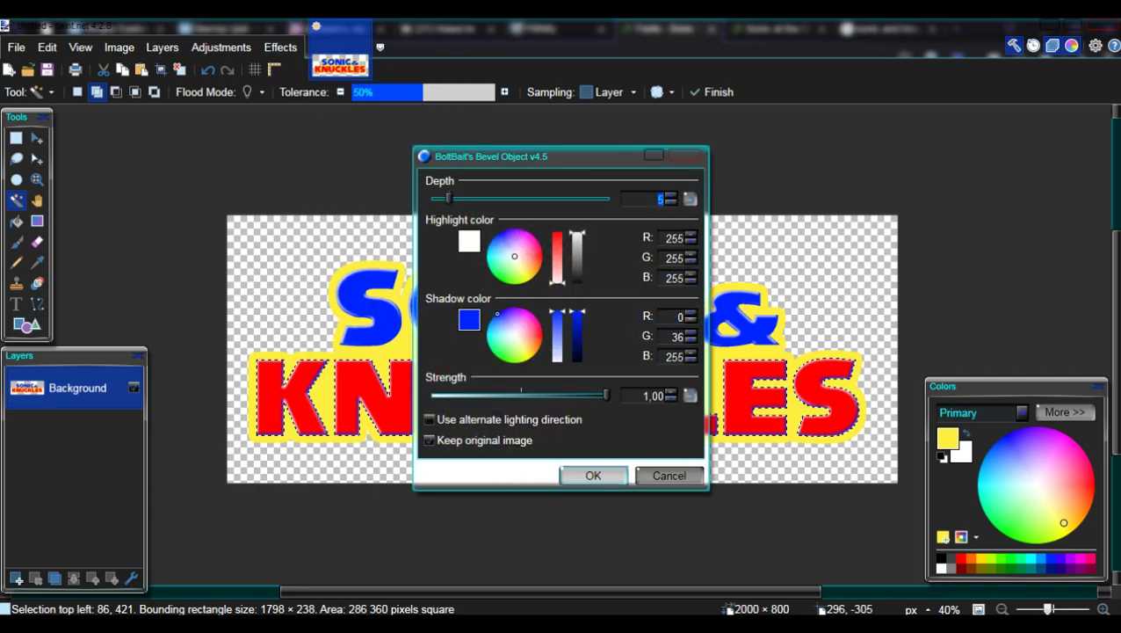
{"action": "left_click", "coordinate": [680, 316]}
{"action": "type", "text": "255"}
{"action": "key", "text": "Tab"}
{"action": "type", "text": "0"}
{"action": "key", "text": "Tab"}
{"action": "type", "text": "0"}
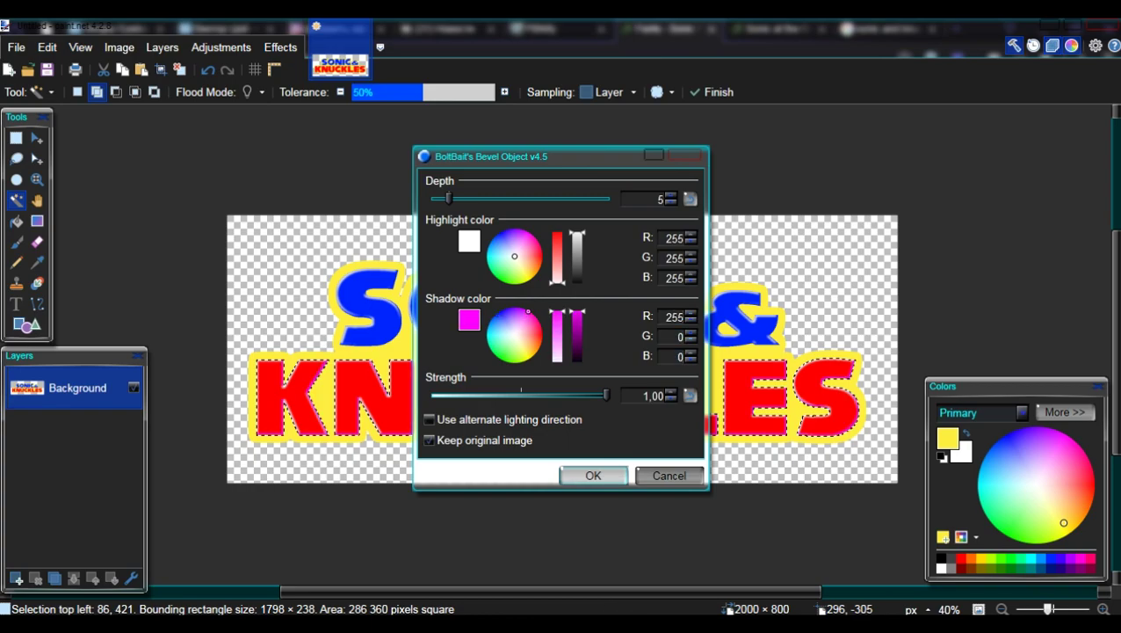
{"action": "key", "text": "Tab"}
{"action": "left_click", "coordinate": [593, 476]}
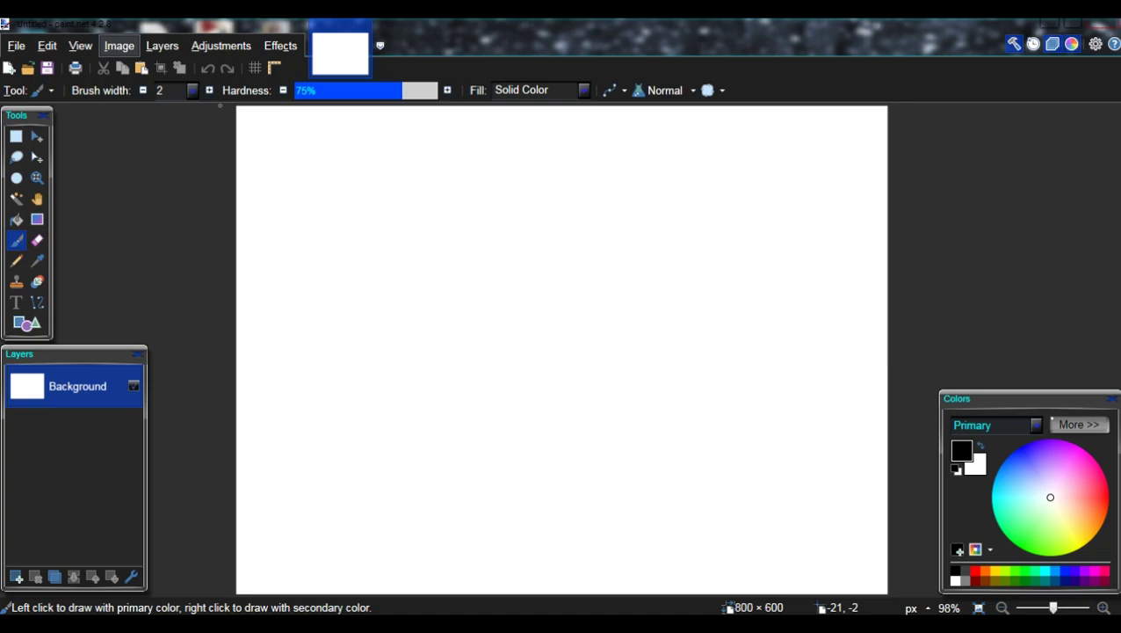
- Set the new image's canvas width to 2000 pixels and erase the white background to transparency
{"action": "left_click", "coordinate": [119, 46]}
{"action": "left_click", "coordinate": [149, 107]}
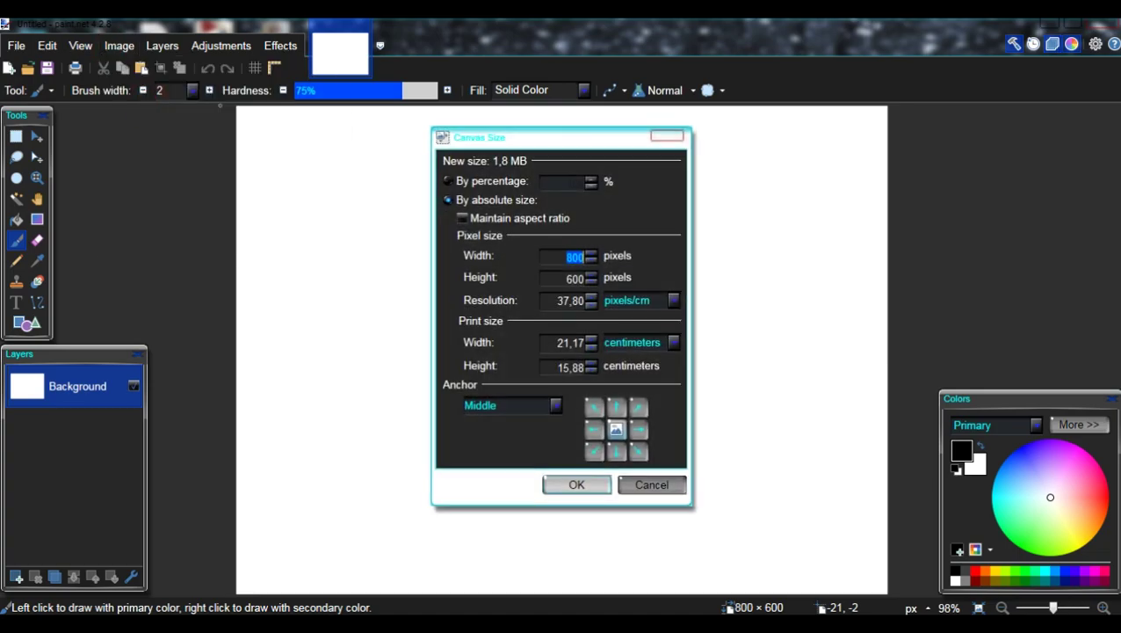
{"action": "type", "text": "2000"}
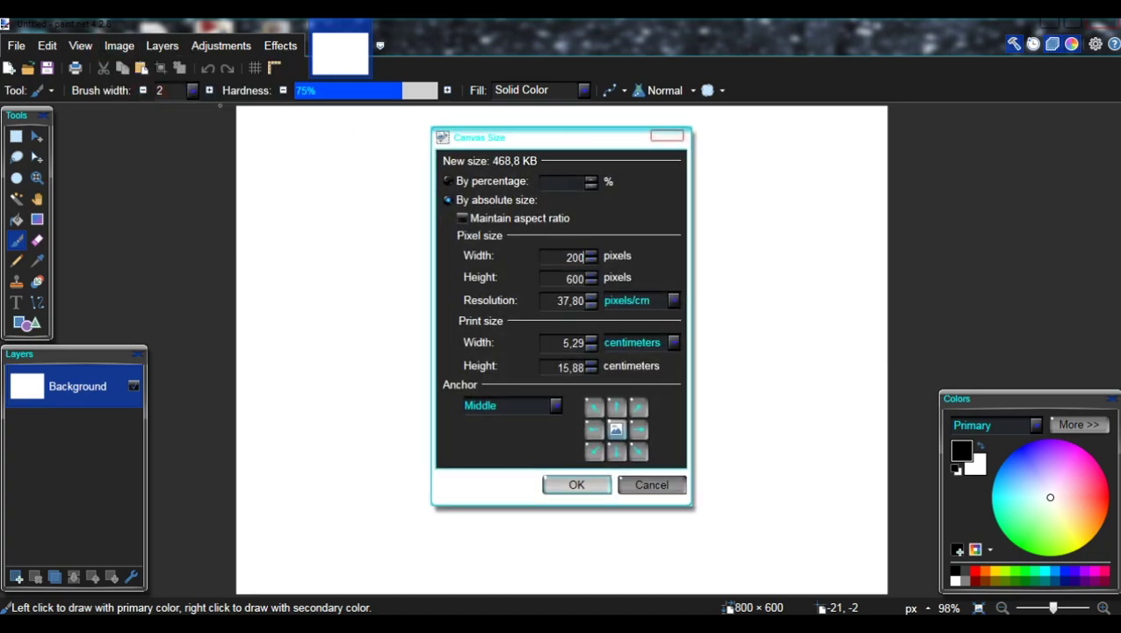
{"action": "key", "text": "Return"}
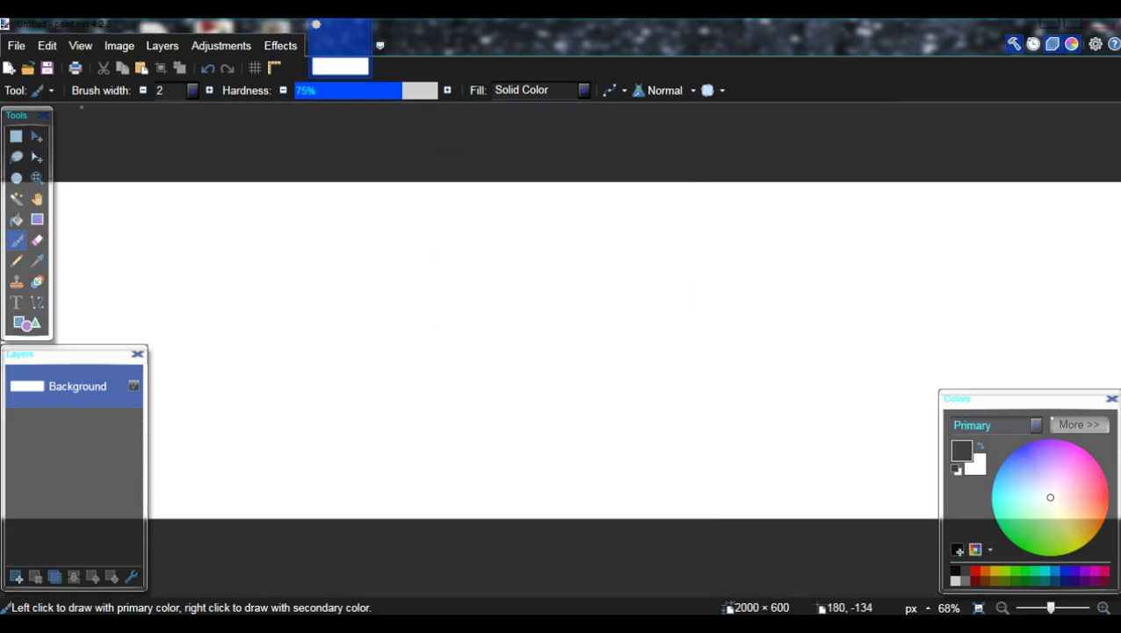
{"action": "key", "text": "ctrl+a"}
{"action": "key", "text": "Delete"}
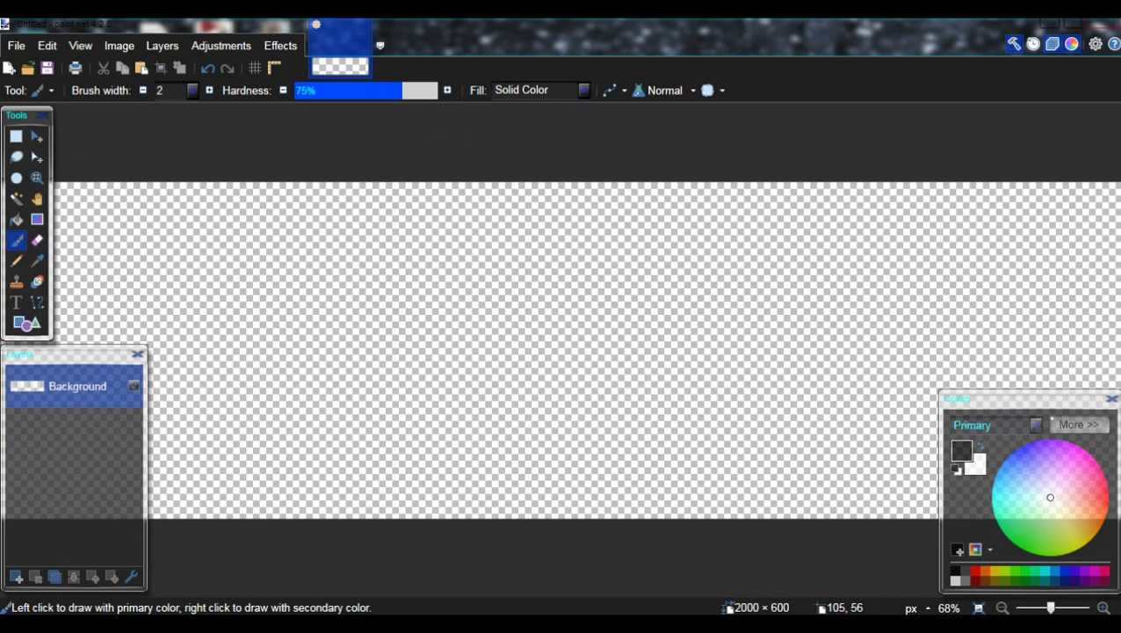
- Activate the Text tool and choose the NiseSegaSonic font
{"action": "left_click", "coordinate": [15, 302]}
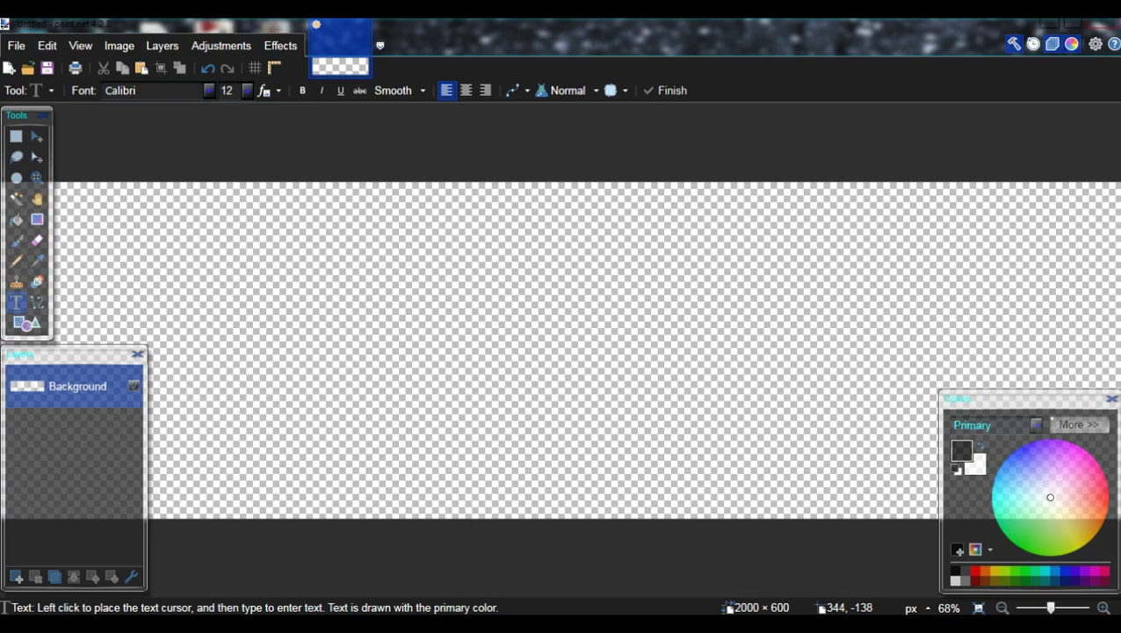
{"action": "left_click", "coordinate": [209, 90]}
{"action": "scroll", "coordinate": [340, 204], "scroll_direction": "down", "scroll_amount": 10}
{"action": "scroll", "coordinate": [340, 204], "scroll_direction": "down", "scroll_amount": 20}
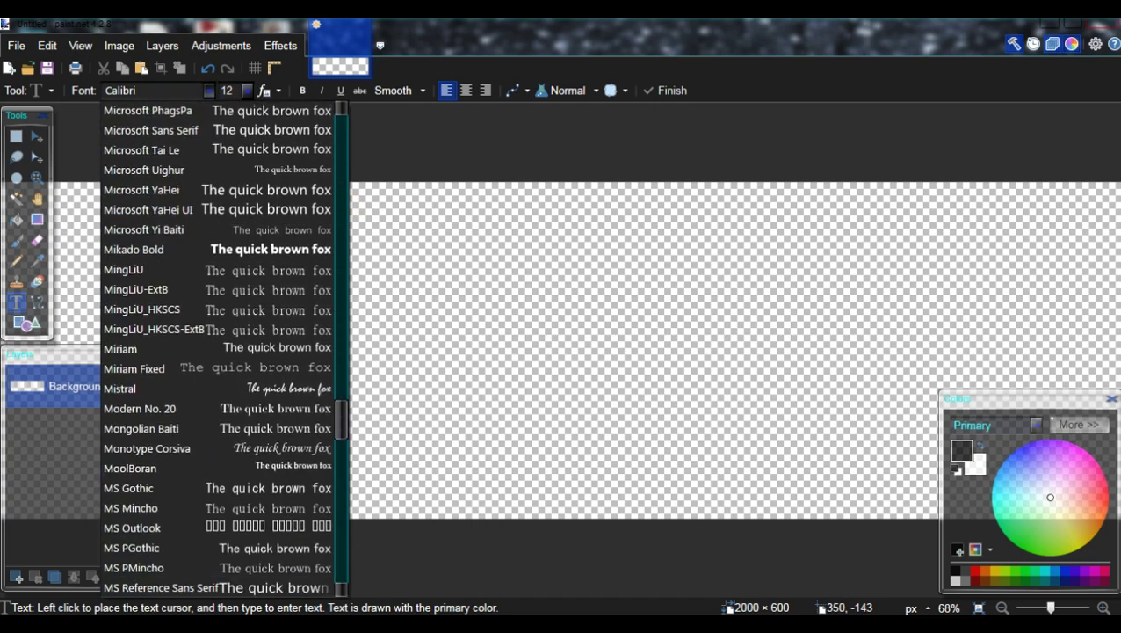
{"action": "left_click", "coordinate": [272, 349]}
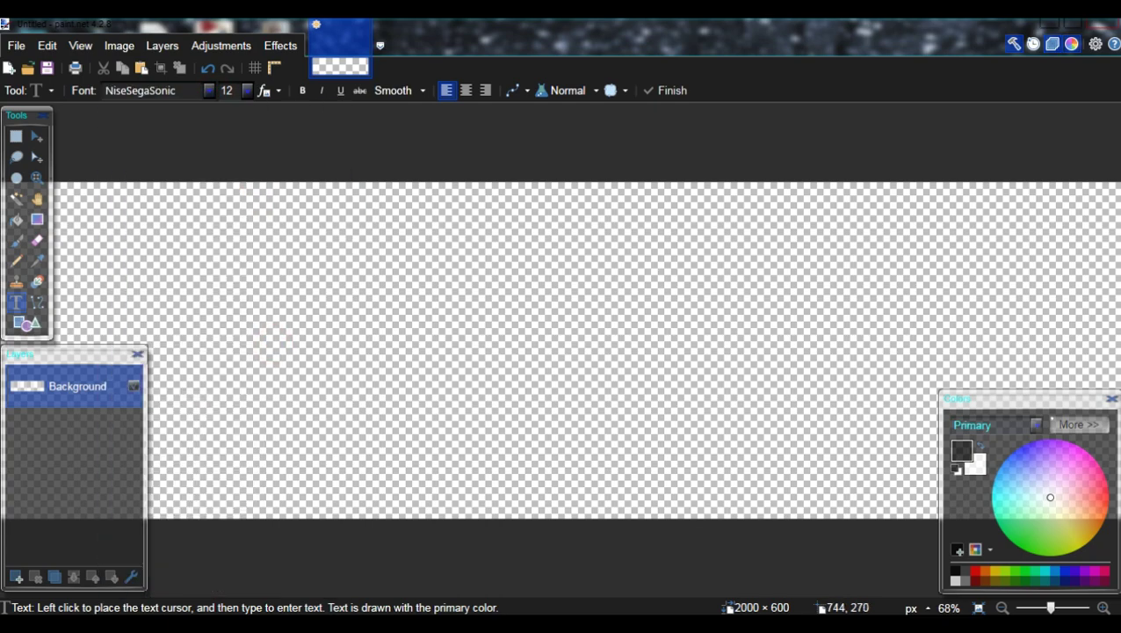
- Add the centered text SONIC CD at size 216 and position it in the middle of the canvas
{"action": "left_click", "coordinate": [247, 89]}
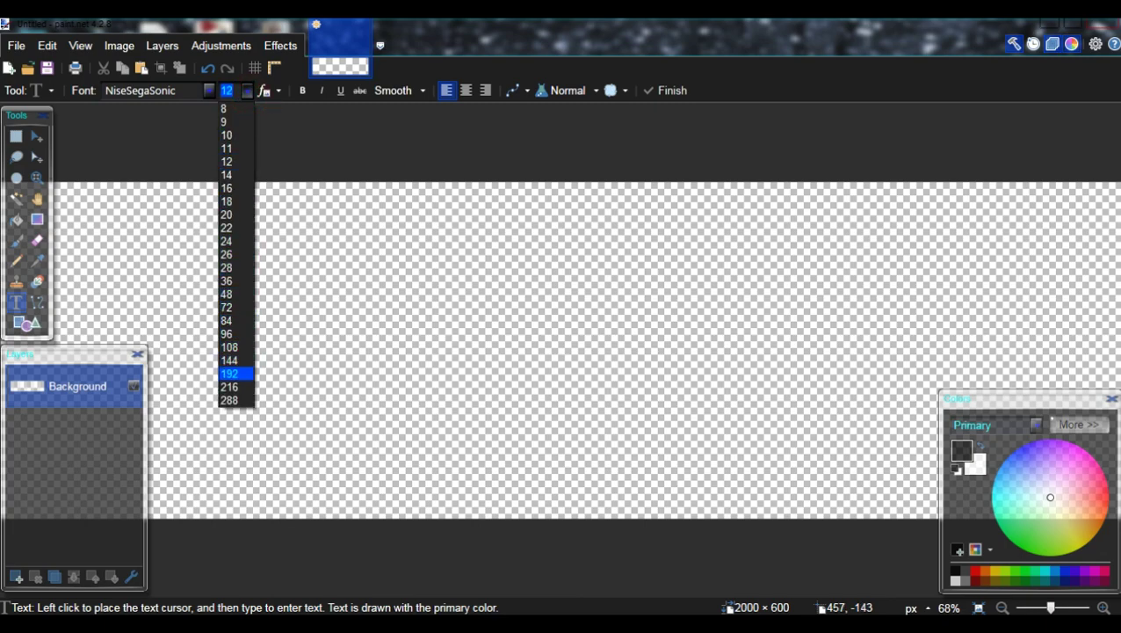
{"action": "left_click", "coordinate": [231, 384]}
{"action": "left_click", "coordinate": [466, 90]}
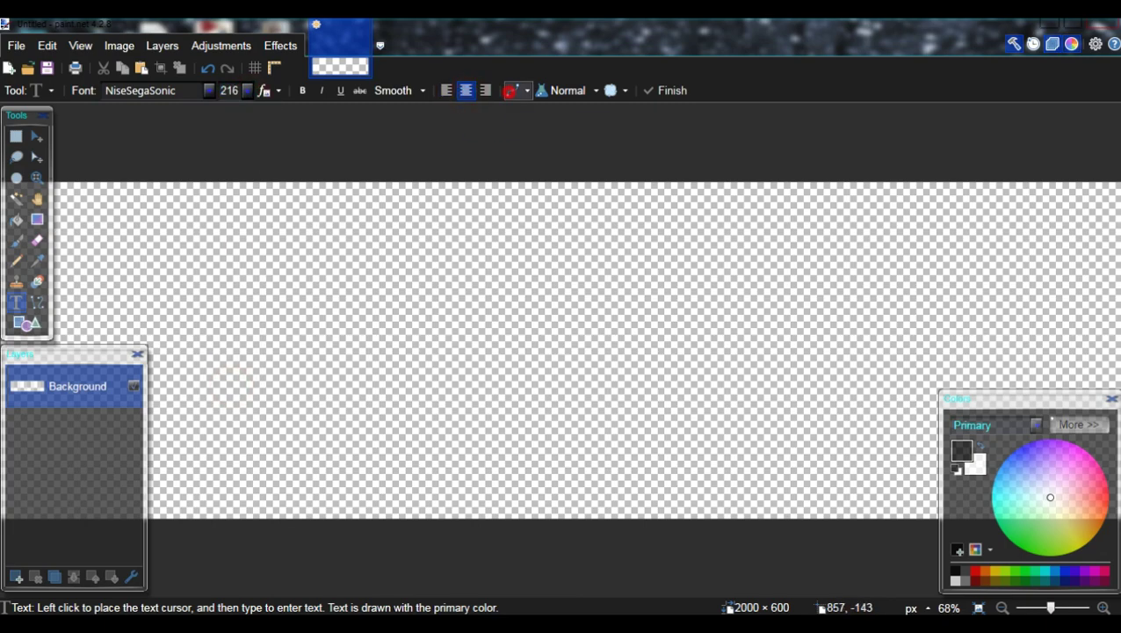
{"action": "left_click", "coordinate": [505, 317]}
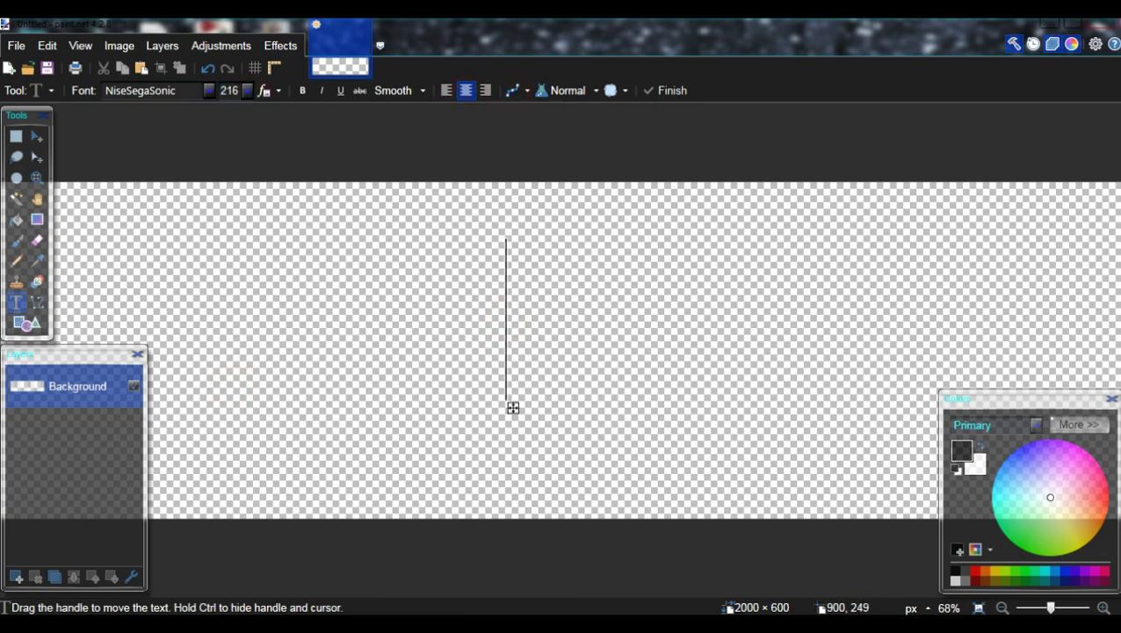
{"action": "type", "text": "SONIC CD"}
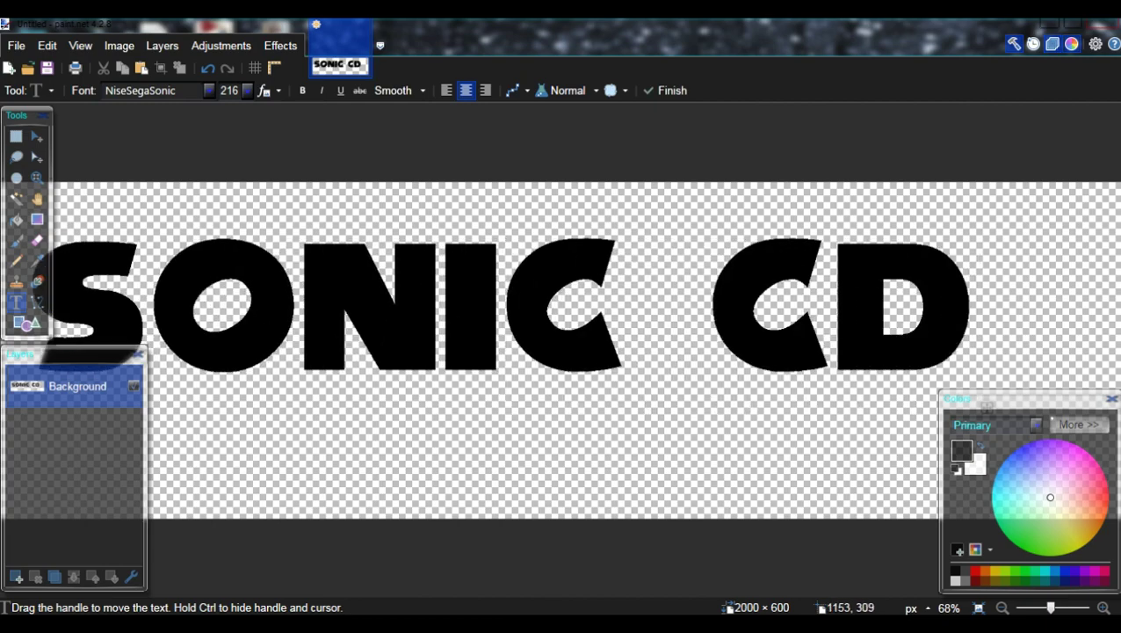
{"action": "scroll", "coordinate": [833, 399], "scroll_direction": "down", "scroll_amount": 1}
{"action": "scroll", "coordinate": [838, 397], "scroll_direction": "down", "scroll_amount": 2}
{"action": "left_click_drag", "start_coordinate": [827, 380], "coordinate": [863, 396]}
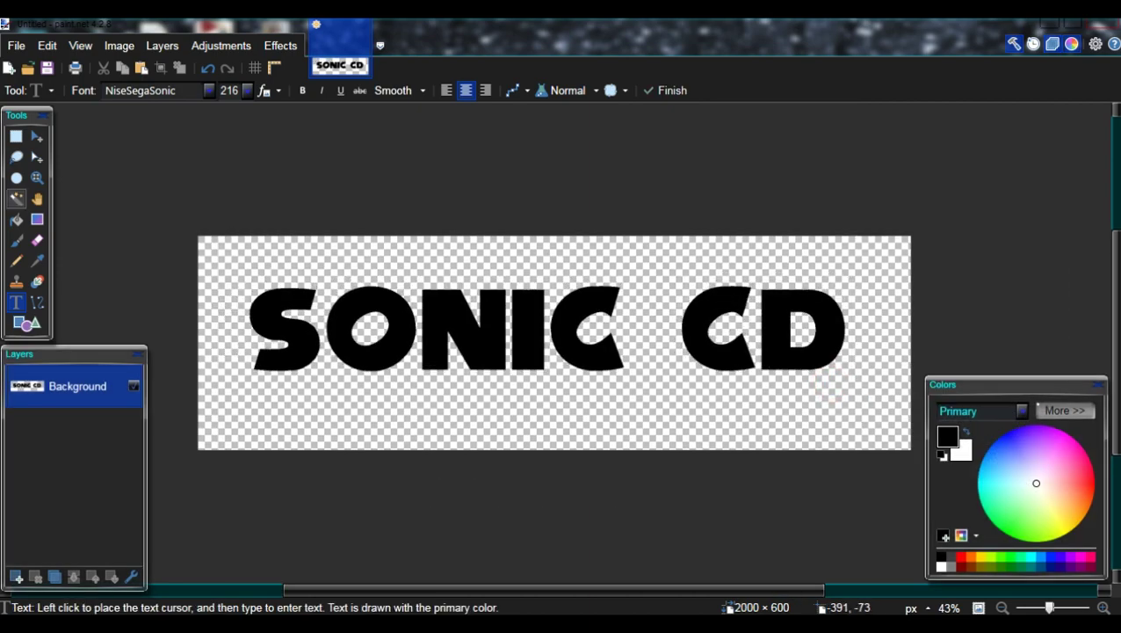
- Fill the five SONIC letters with solid dark blue, RGB 28, 33, 137
{"action": "left_click", "coordinate": [16, 219]}
{"action": "left_click", "coordinate": [1065, 410]}
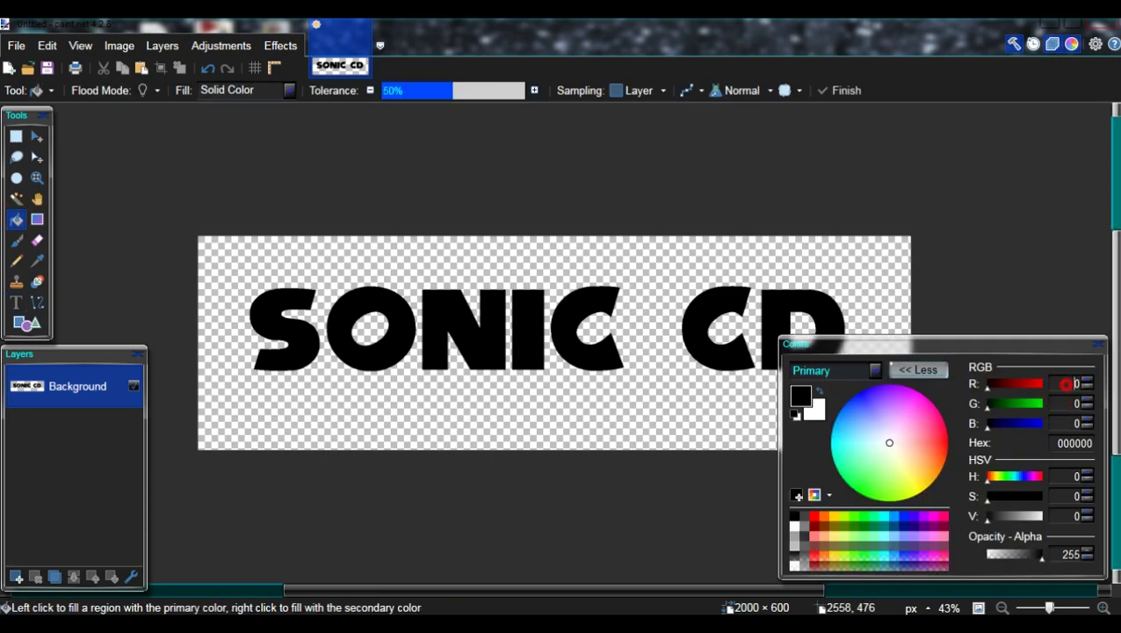
{"action": "type", "text": "28"}
{"action": "key", "text": "Tab"}
{"action": "type", "text": "33"}
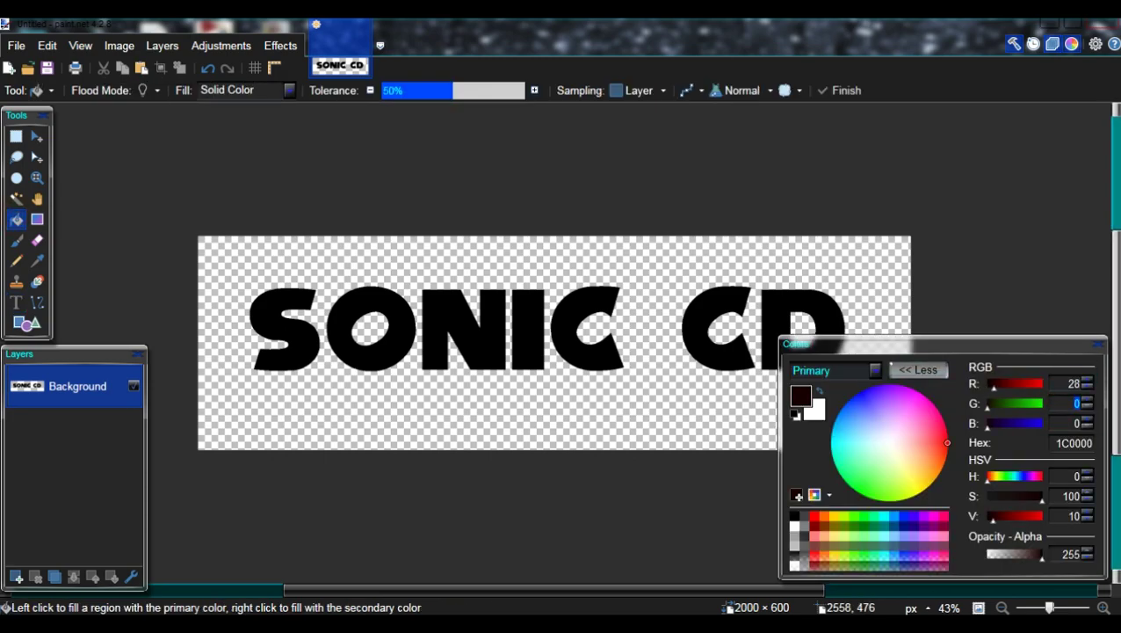
{"action": "type", "text": "137"}
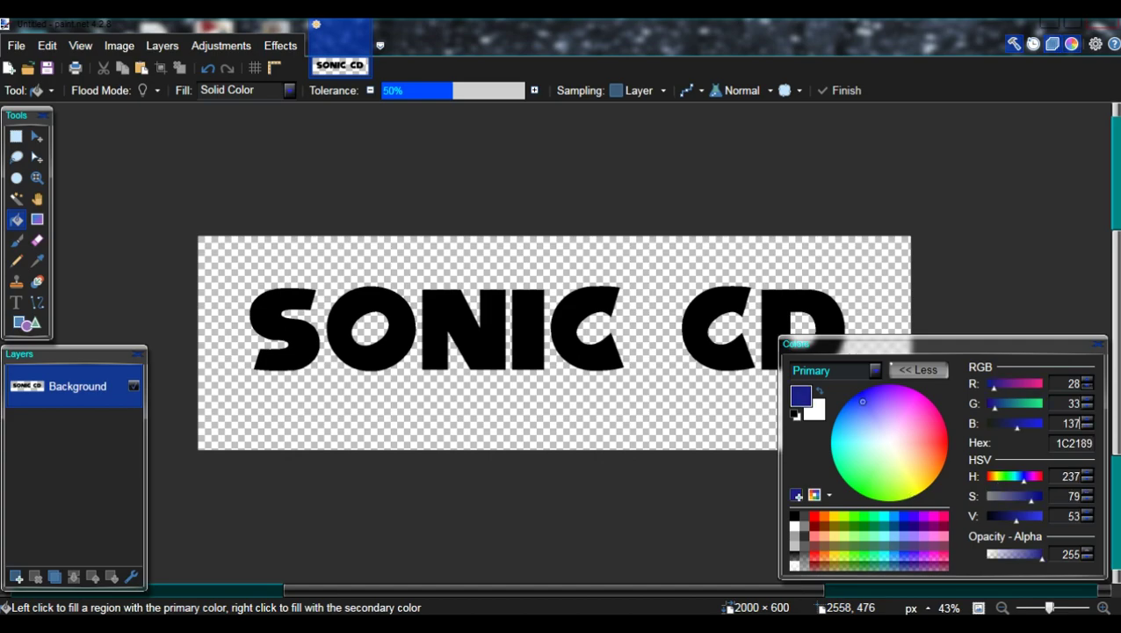
{"action": "left_click", "coordinate": [260, 311]}
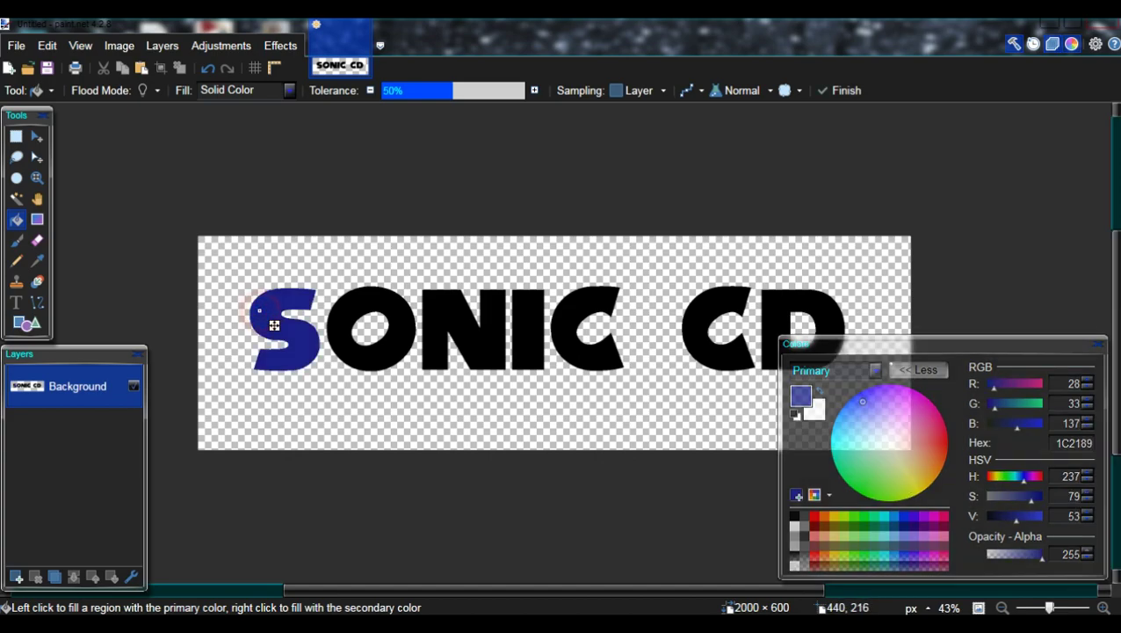
{"action": "left_click", "coordinate": [356, 306]}
{"action": "left_click", "coordinate": [444, 312]}
{"action": "left_click", "coordinate": [525, 314]}
{"action": "left_click", "coordinate": [588, 303]}
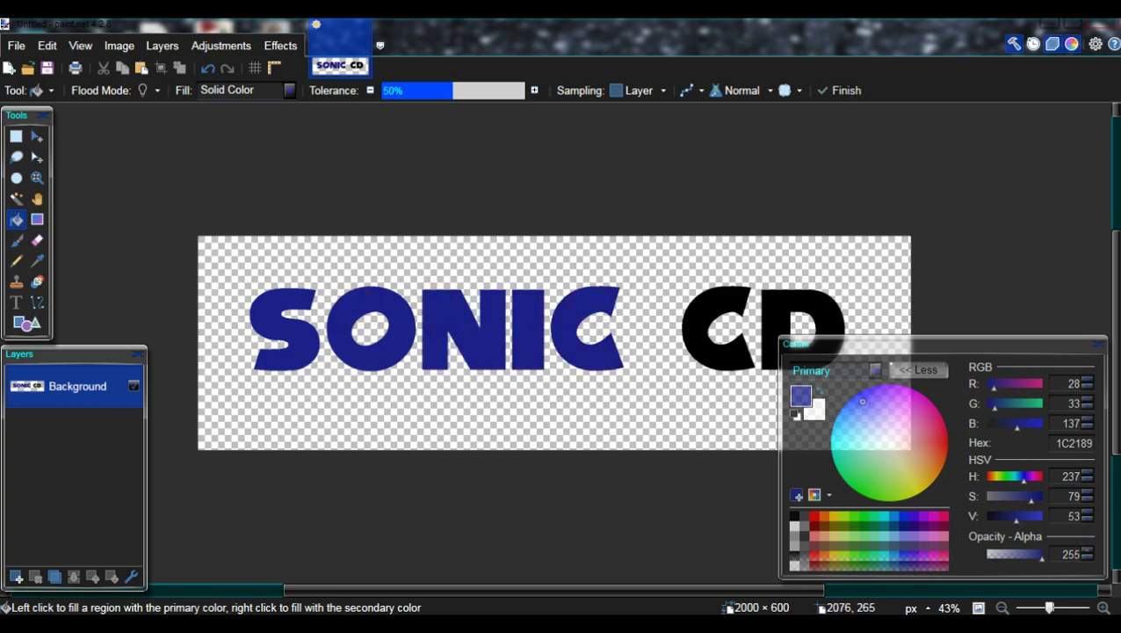
- Fill the letters C and D of CD with solid green, RGB 0, 106, 66
{"action": "left_click", "coordinate": [1073, 383]}
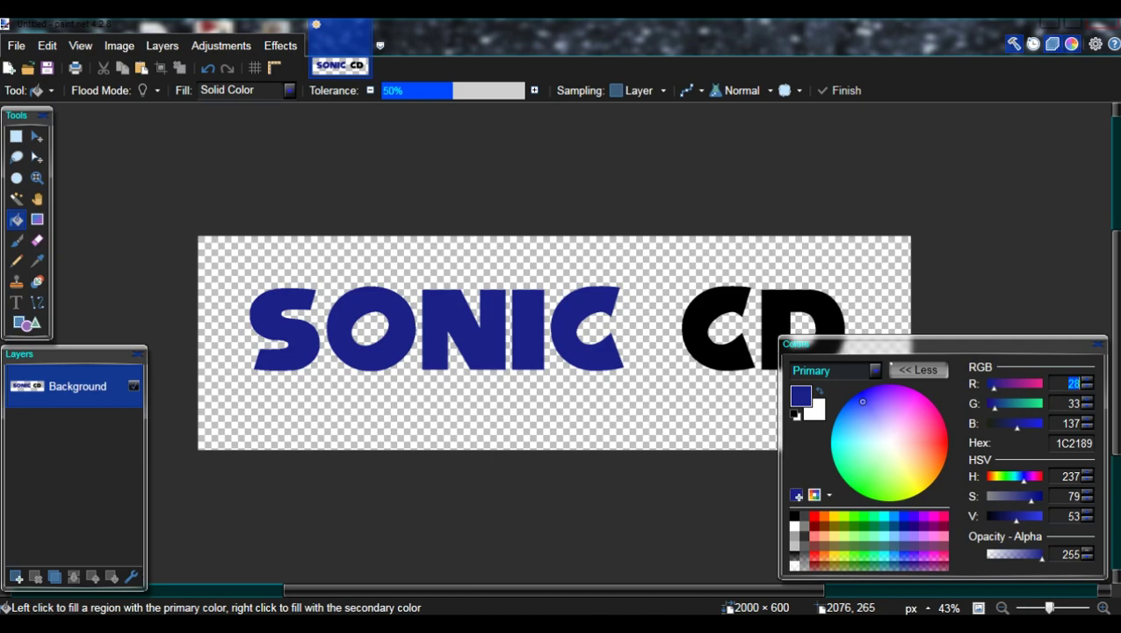
{"action": "type", "text": "0"}
{"action": "key", "text": "Tab"}
{"action": "type", "text": "1063"}
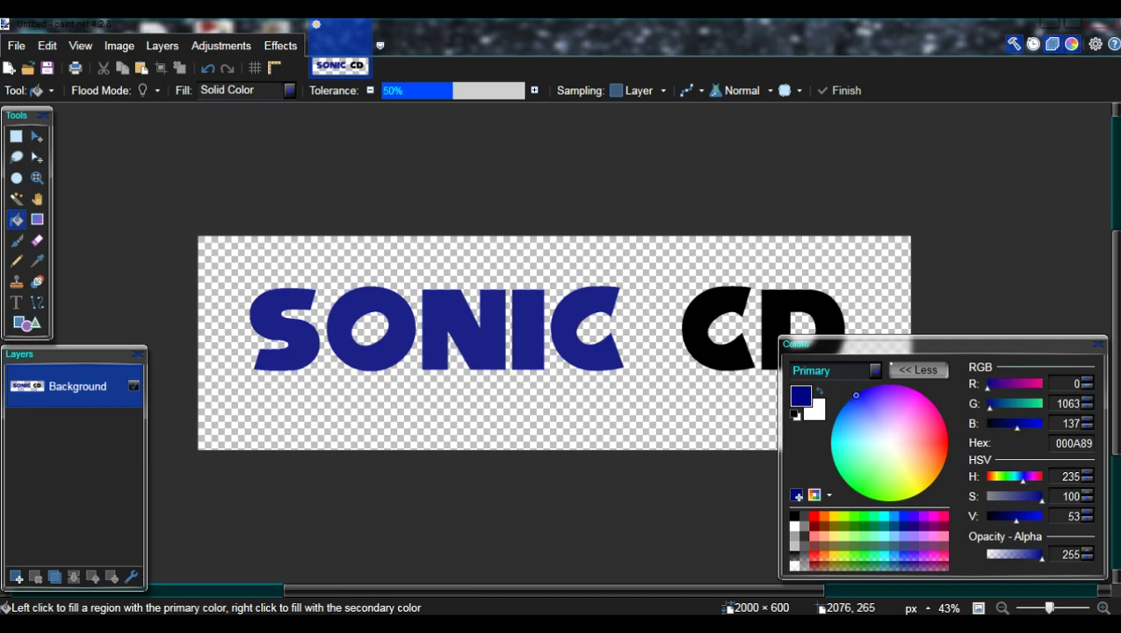
{"action": "key", "text": "BackSpace"}
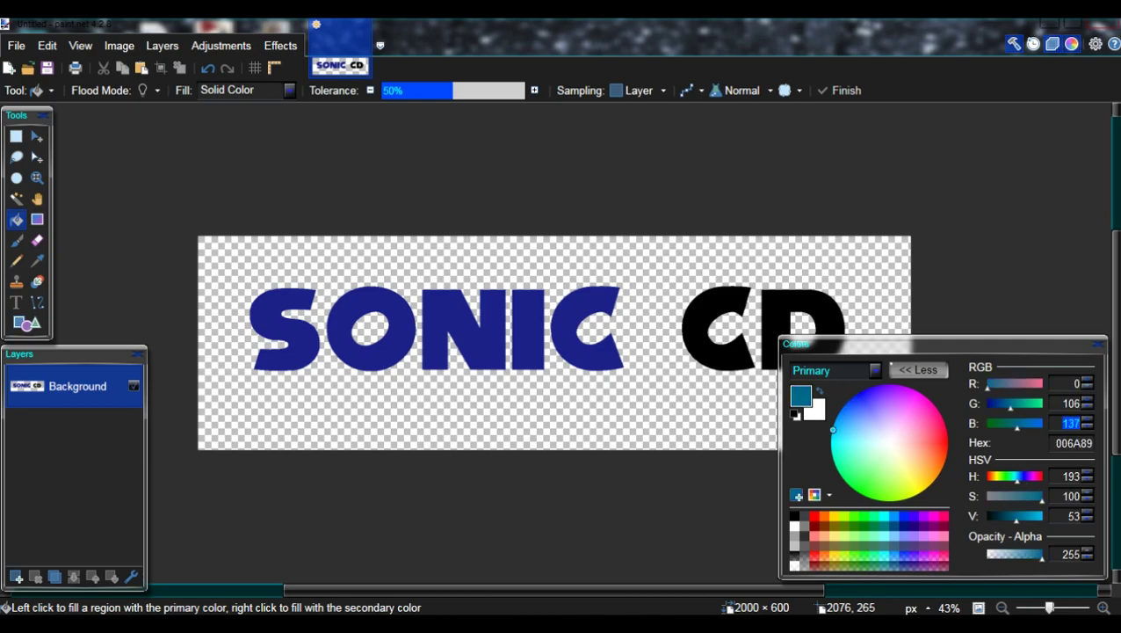
{"action": "type", "text": "66"}
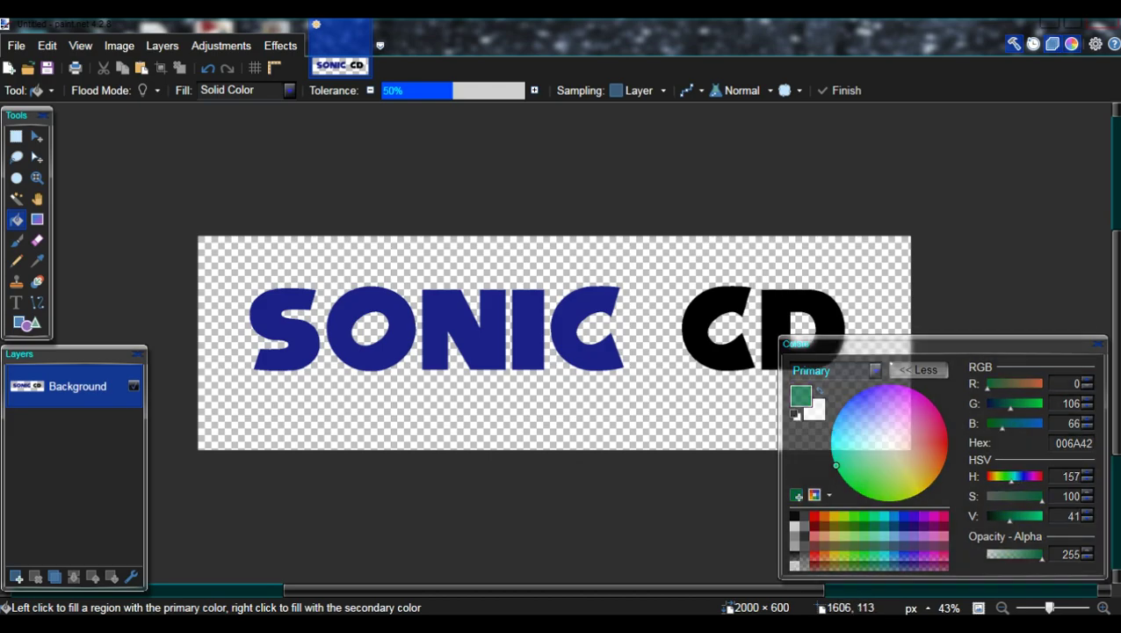
{"action": "left_click", "coordinate": [723, 298]}
{"action": "left_click", "coordinate": [782, 301]}
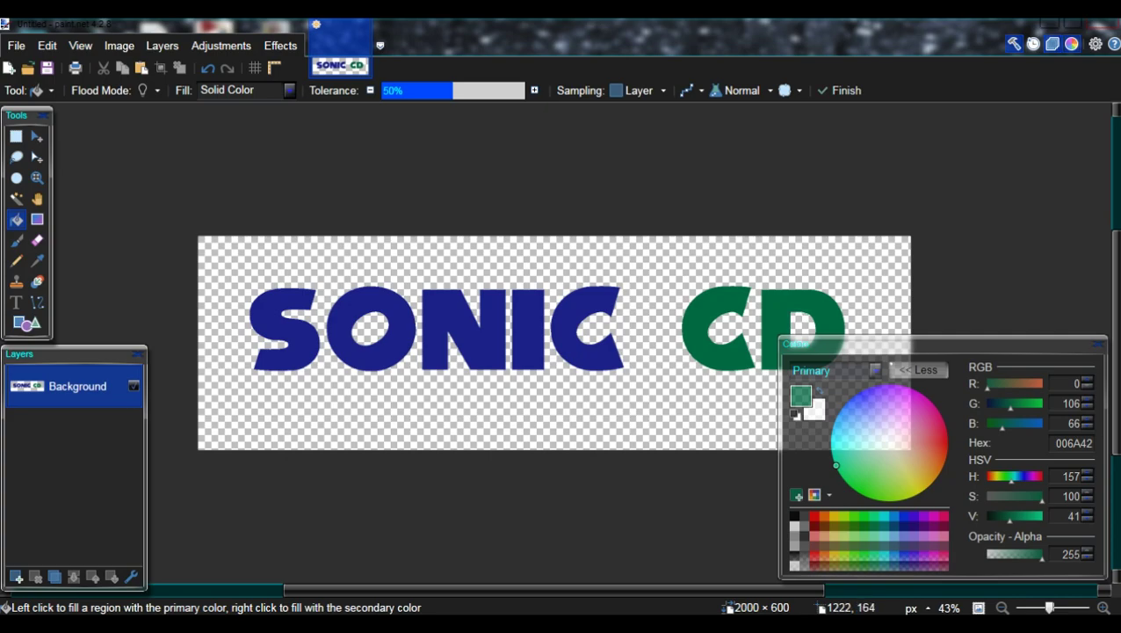
- Apply Outline Object to the lettering with width 25, softness 0 and color RGB 255, 185, 17
{"action": "left_click", "coordinate": [281, 44]}
{"action": "mouse_move", "coordinate": [301, 187]}
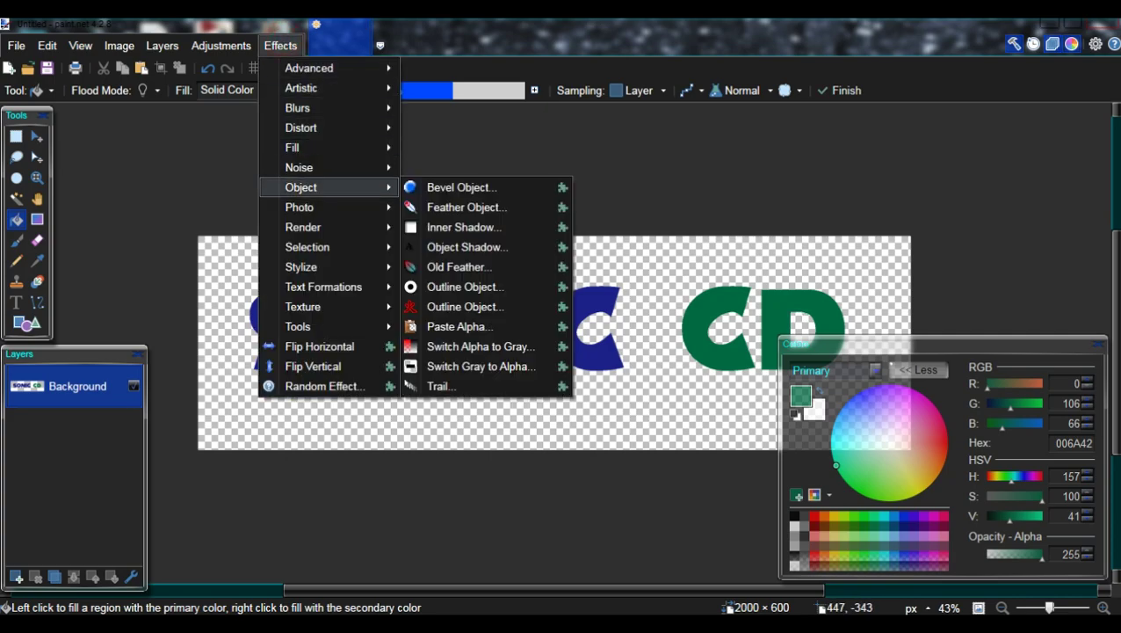
{"action": "left_click", "coordinate": [465, 286]}
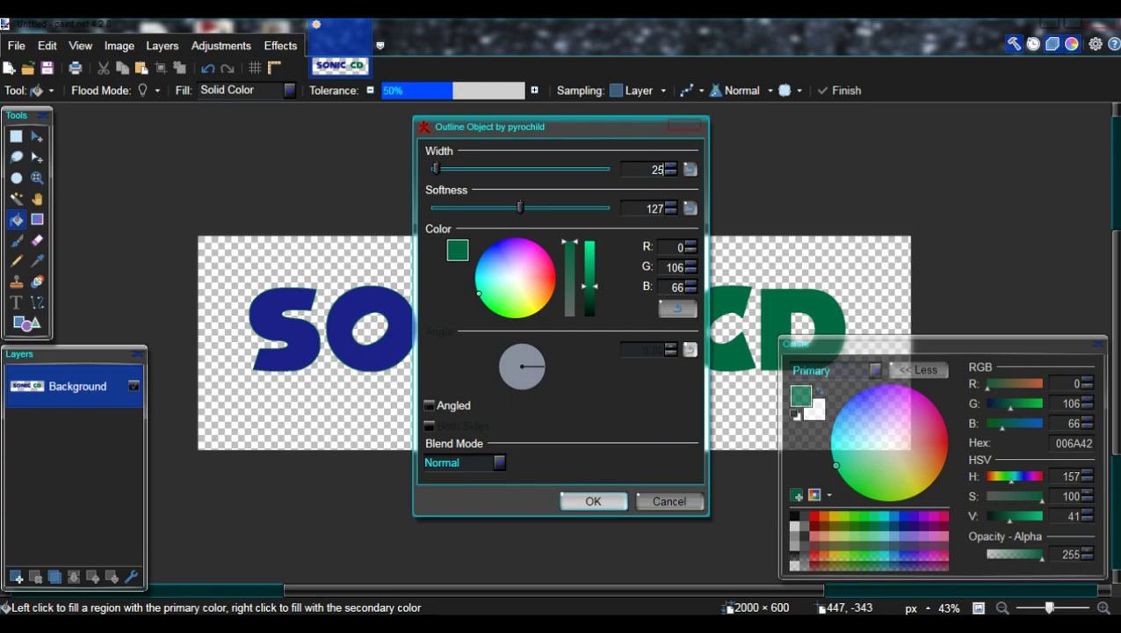
{"action": "left_click_drag", "start_coordinate": [520, 208], "coordinate": [434, 207]}
{"action": "left_click", "coordinate": [669, 247]}
{"action": "type", "text": "255"}
{"action": "key", "text": "Tab"}
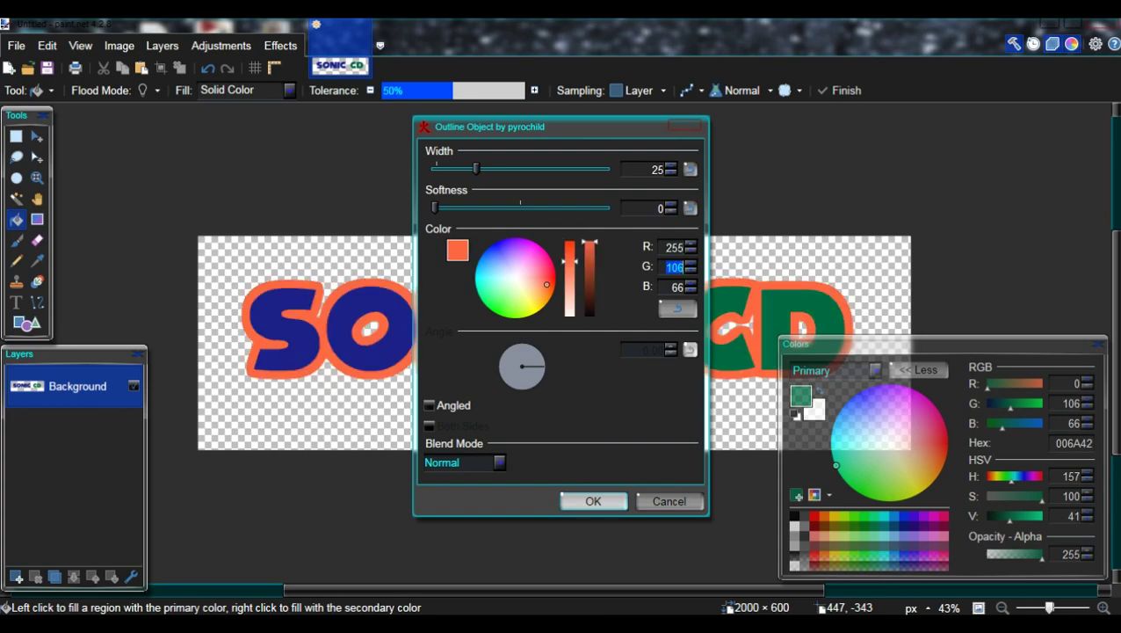
{"action": "type", "text": "185"}
{"action": "key", "text": "Tab"}
{"action": "type", "text": "1"}
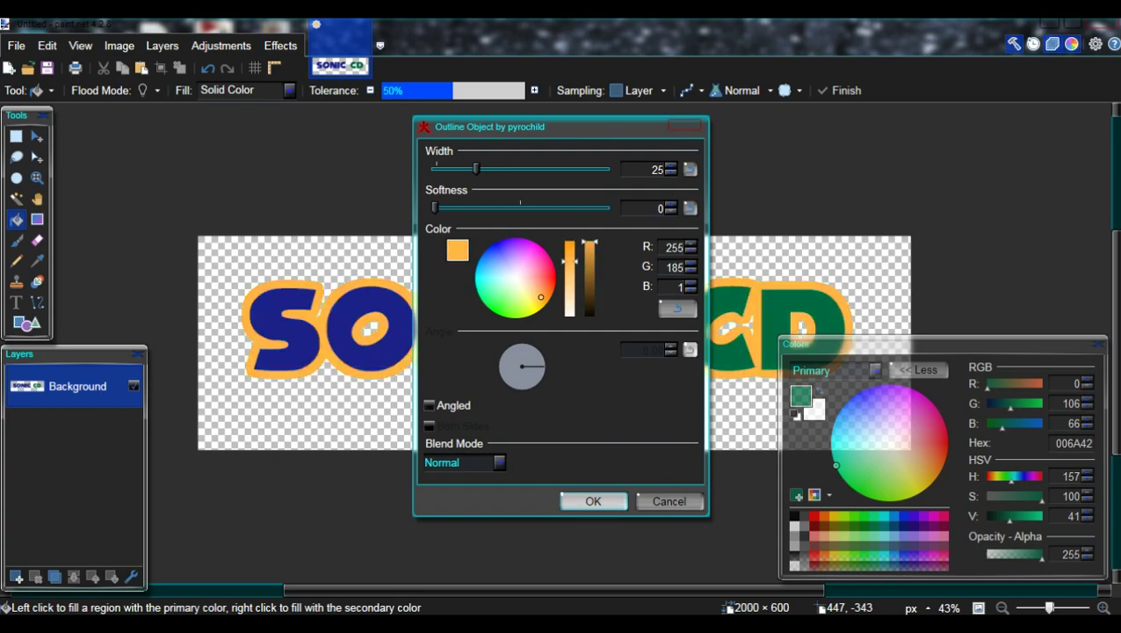
{"action": "key", "text": "Tab"}
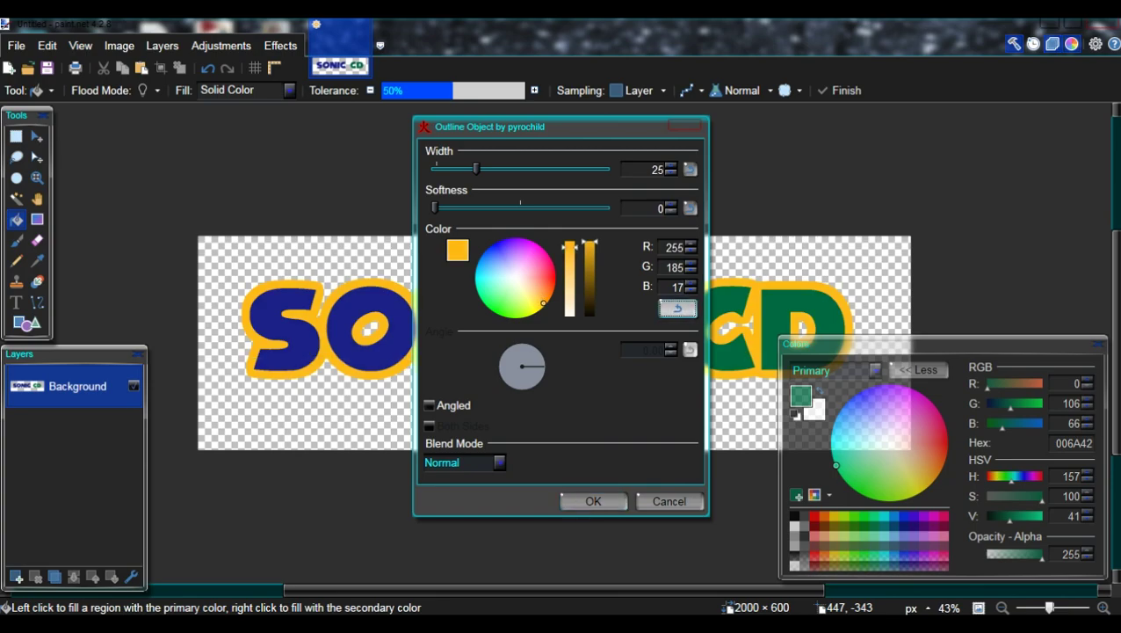
{"action": "key", "text": "Return"}
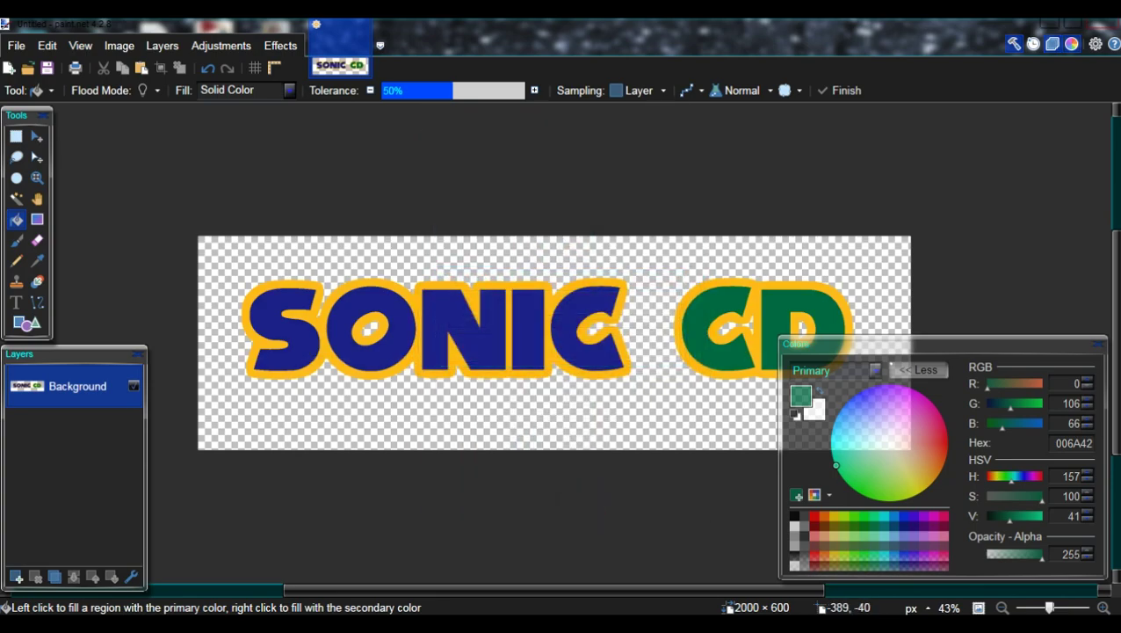
- Select everything except the surrounding transparent area and apply Bevel Object with depth 10 and an increased strength
{"action": "left_click", "coordinate": [16, 199]}
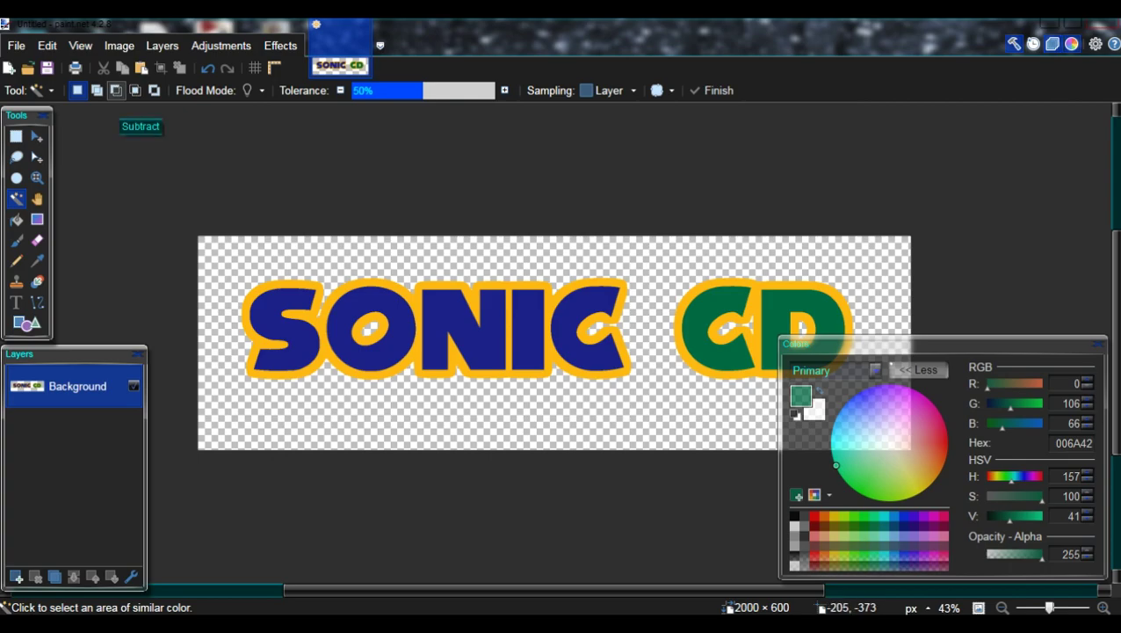
{"action": "key", "text": "ctrl+a"}
{"action": "left_click", "coordinate": [116, 91]}
{"action": "left_click", "coordinate": [227, 264]}
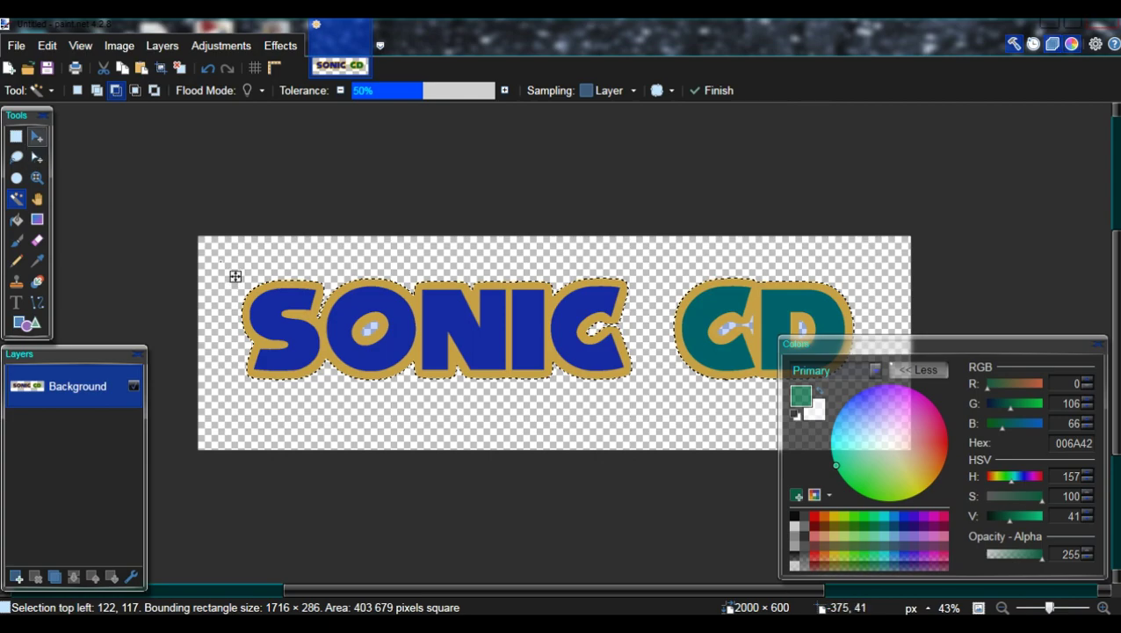
{"action": "left_click", "coordinate": [280, 45]}
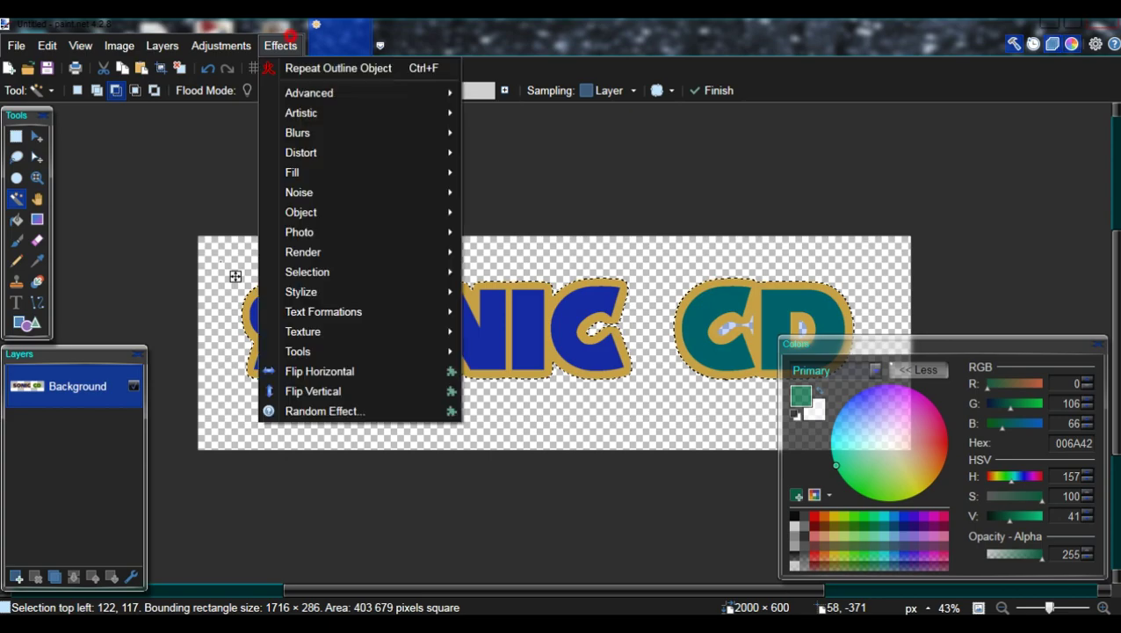
{"action": "mouse_move", "coordinate": [369, 211]}
{"action": "left_click", "coordinate": [505, 210]}
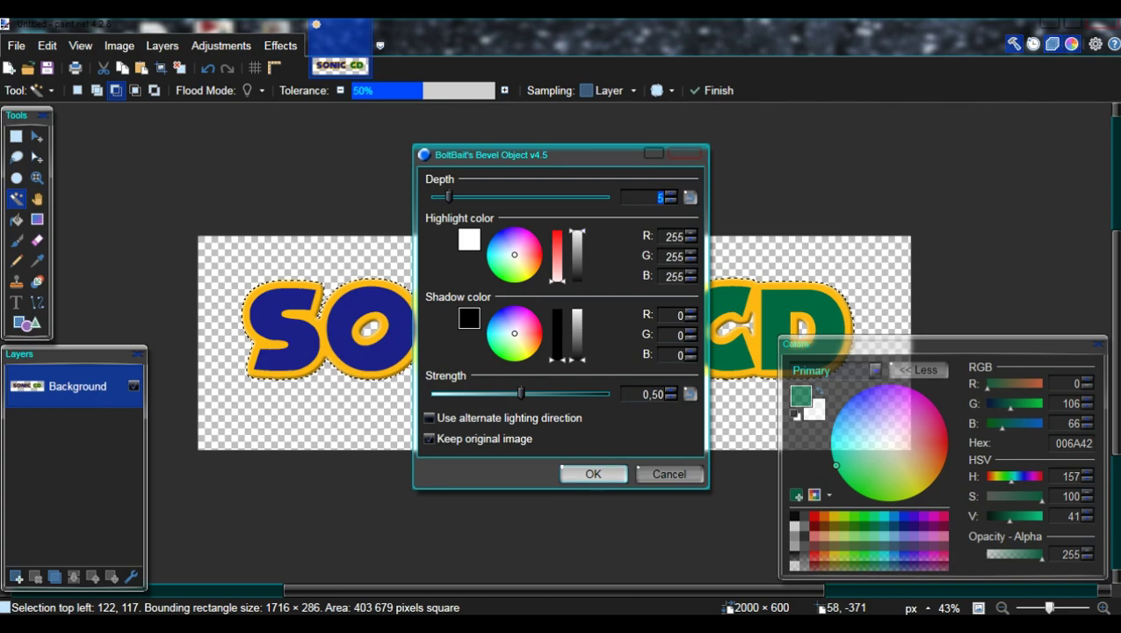
{"action": "key", "text": "Up"}
{"action": "key", "text": "Up"}
{"action": "key", "text": "Up"}
{"action": "key", "text": "Up"}
{"action": "key", "text": "Up"}
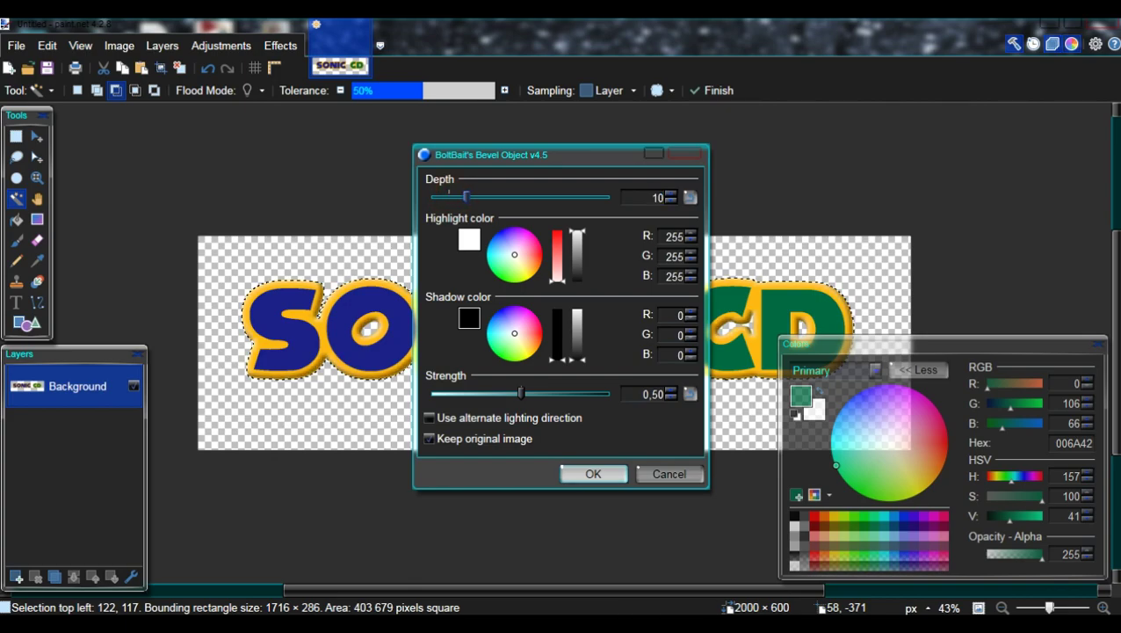
{"action": "left_click_drag", "start_coordinate": [522, 393], "coordinate": [562, 392]}
{"action": "left_click", "coordinate": [593, 473]}
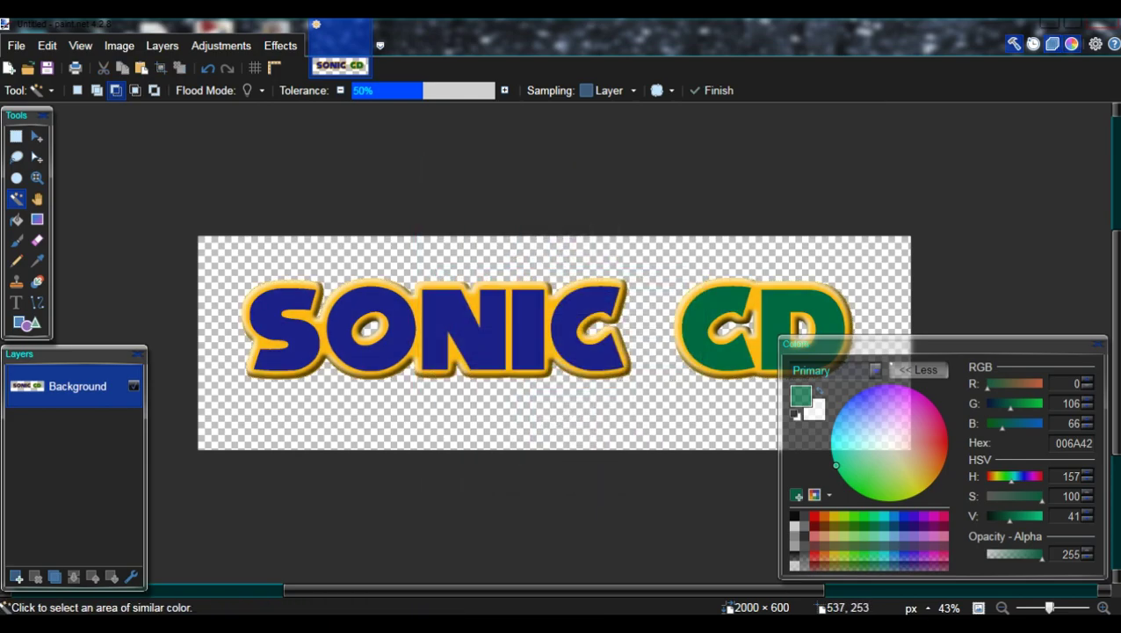
- Select the blue and green letter fills inside the outline, repeat Bevel Object on them, and deselect
{"action": "left_click", "coordinate": [397, 330]}
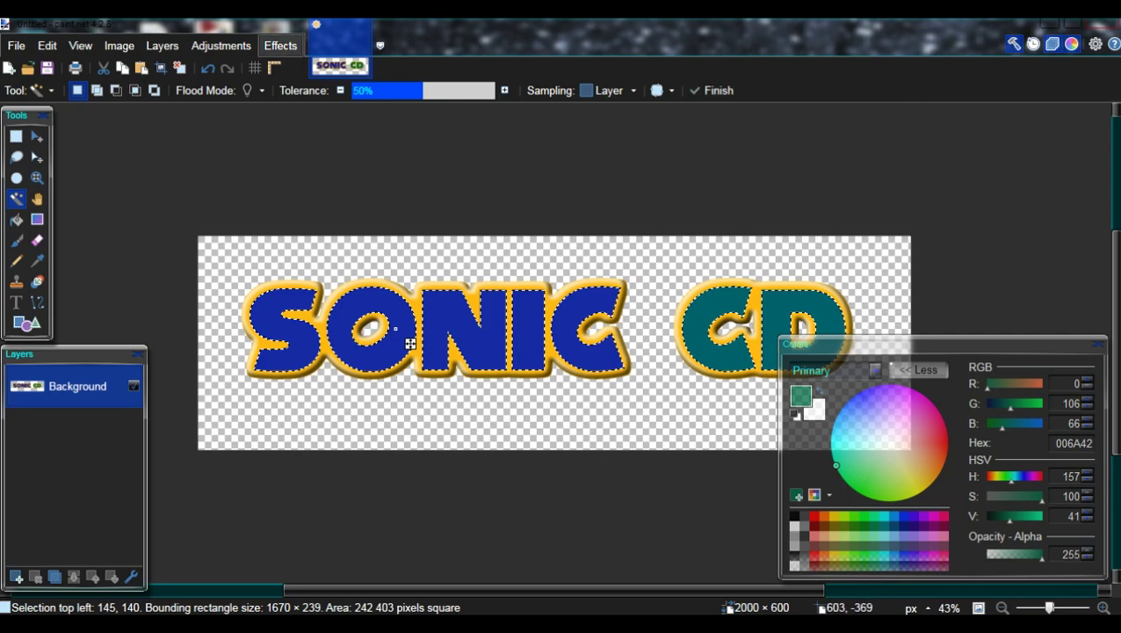
{"action": "left_click", "coordinate": [281, 45]}
{"action": "left_click", "coordinate": [345, 63]}
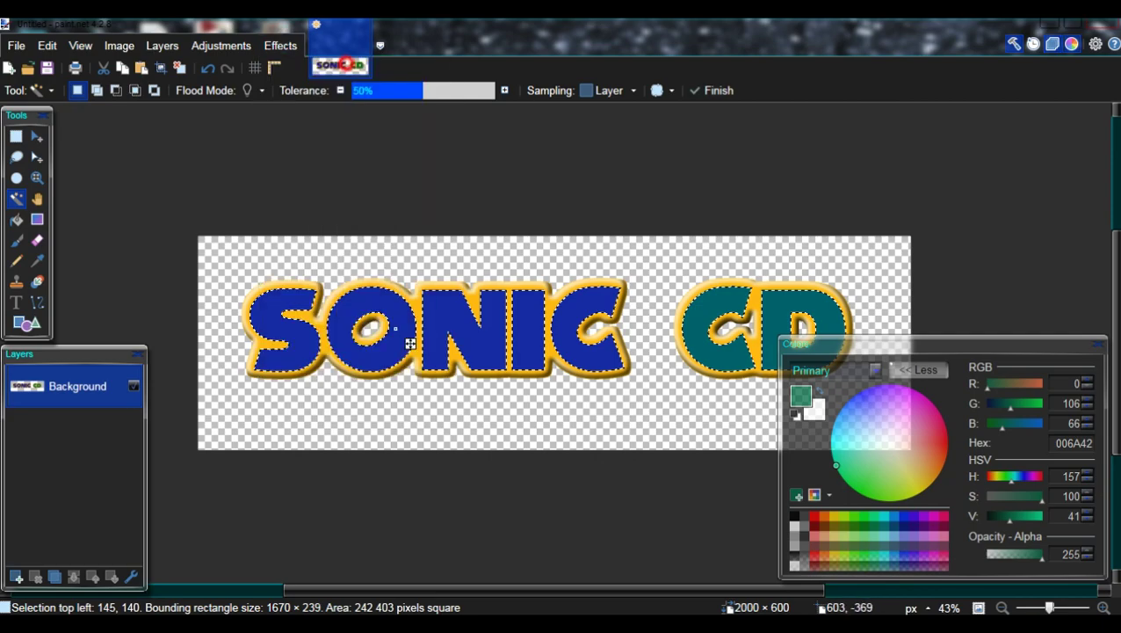
{"action": "key", "text": "ctrl+d"}
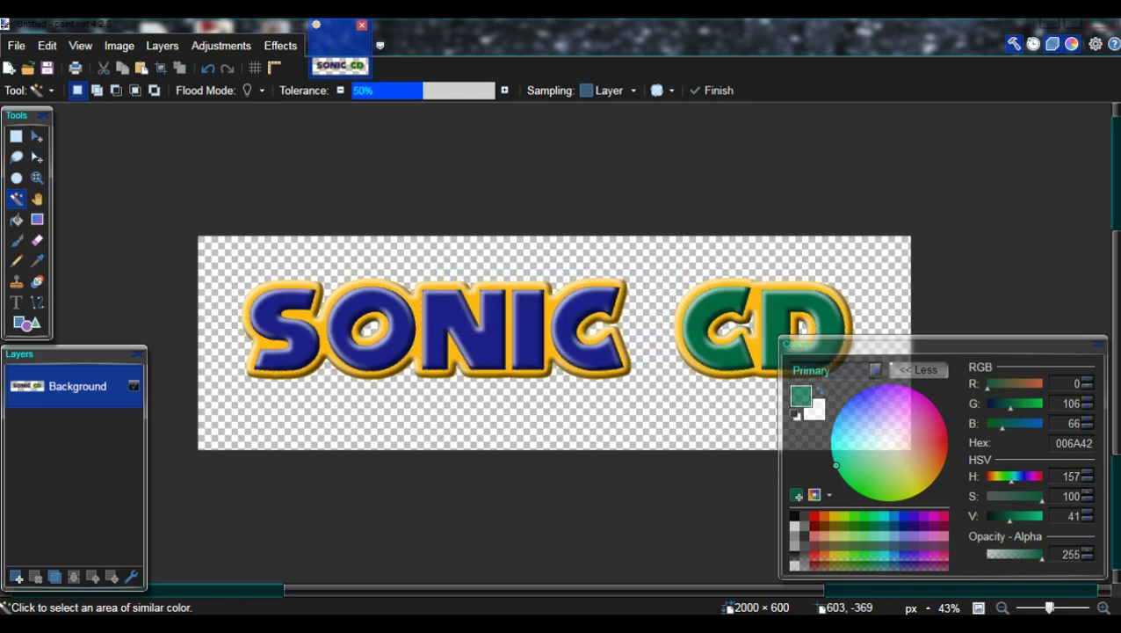